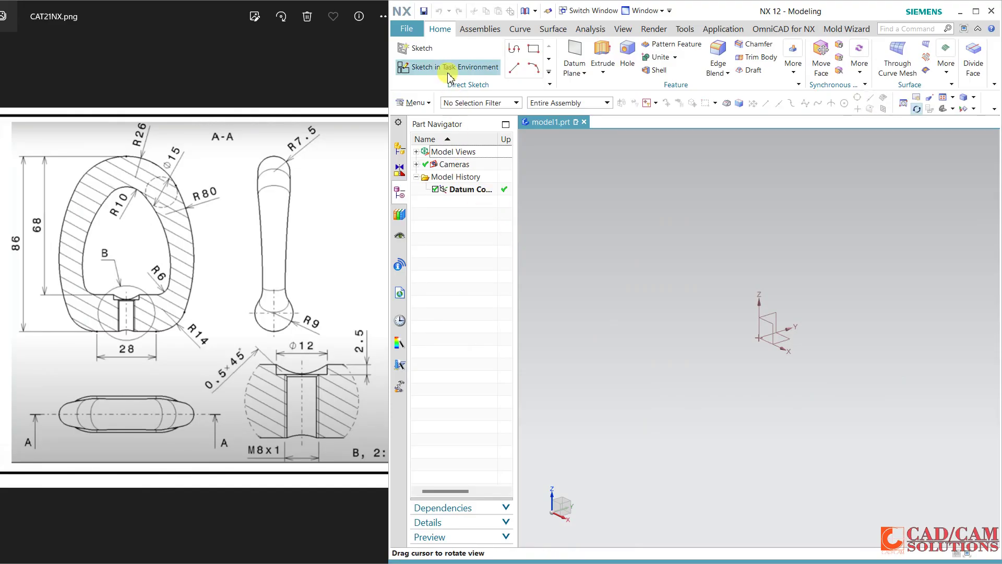
Create a sketch on the datum plane and exit the auto-started Profile tool, leaving it empty
click(448, 67)
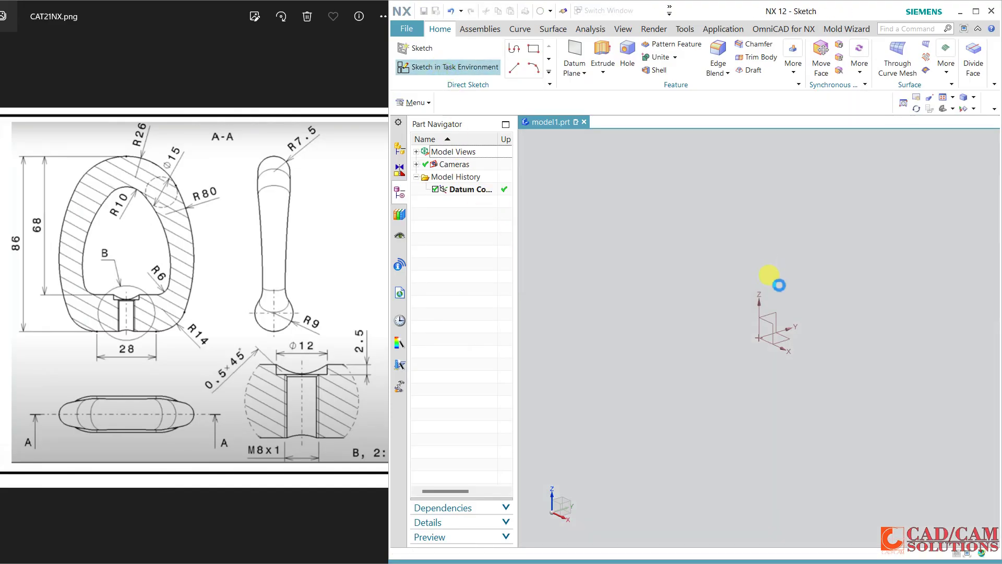
click(777, 314)
middle_click(805, 407)
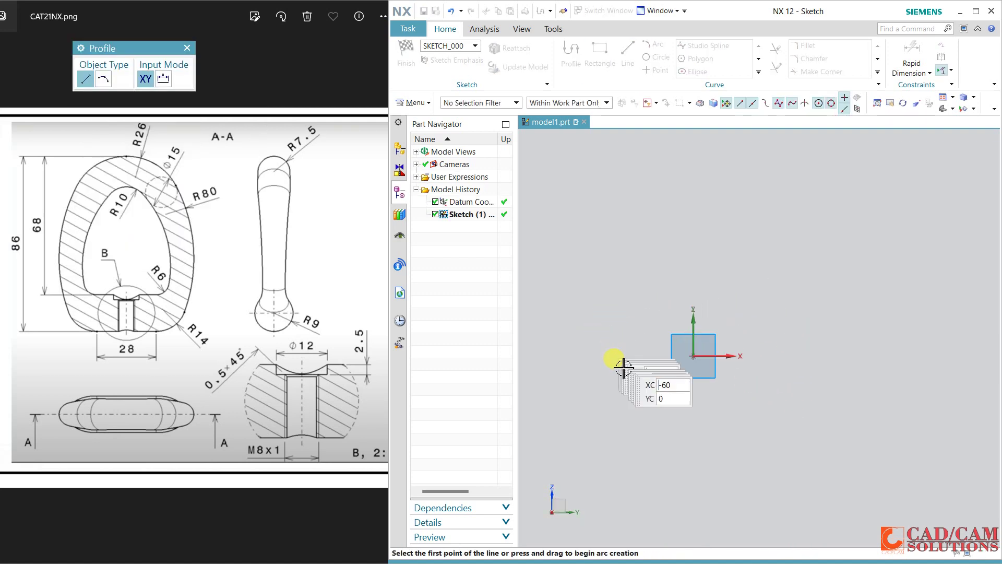
middle_click(588, 281)
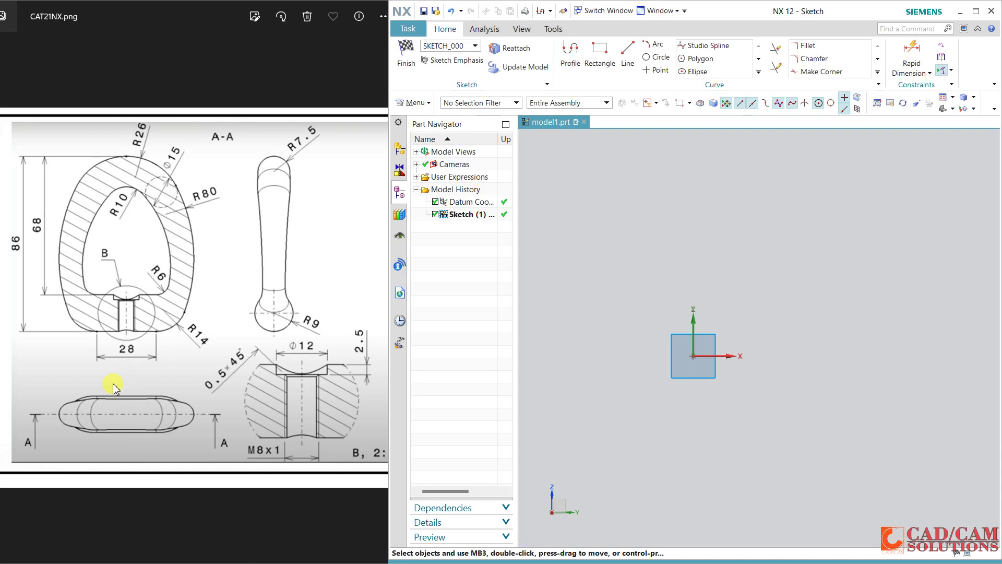
Draw a horizontal line from the sketch origin with Profile
click(571, 53)
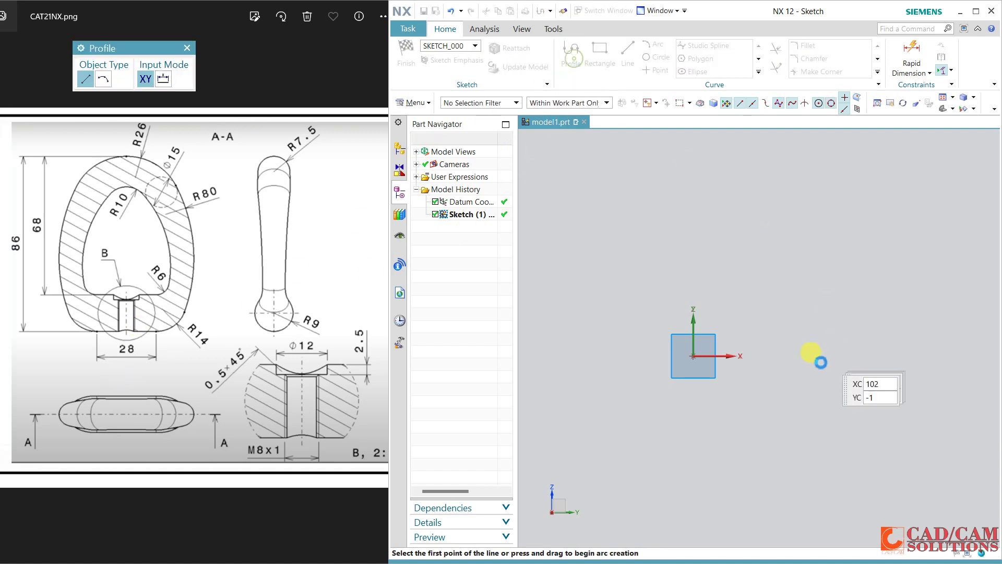
click(698, 358)
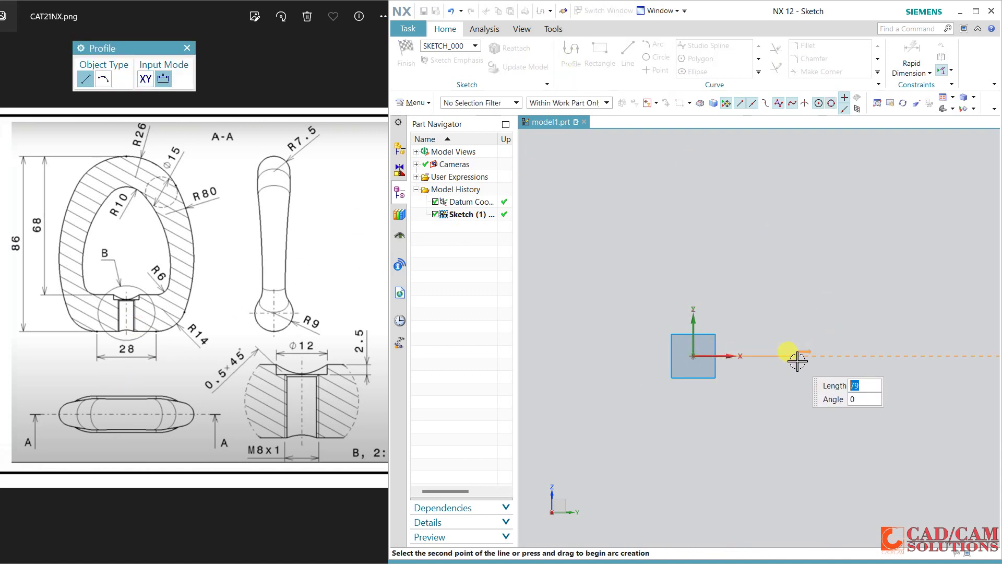
click(795, 356)
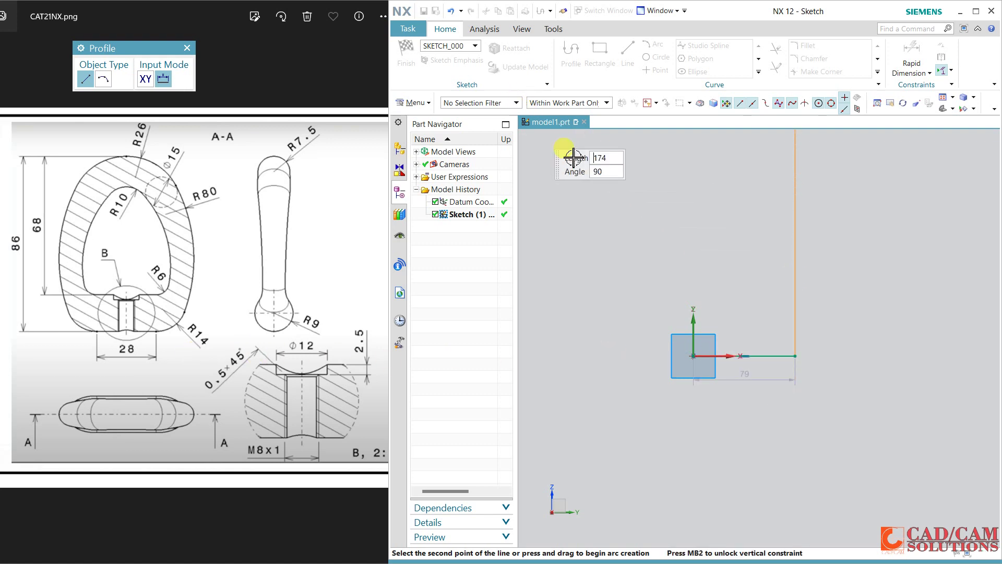
key(Escape)
right_click(642, 203)
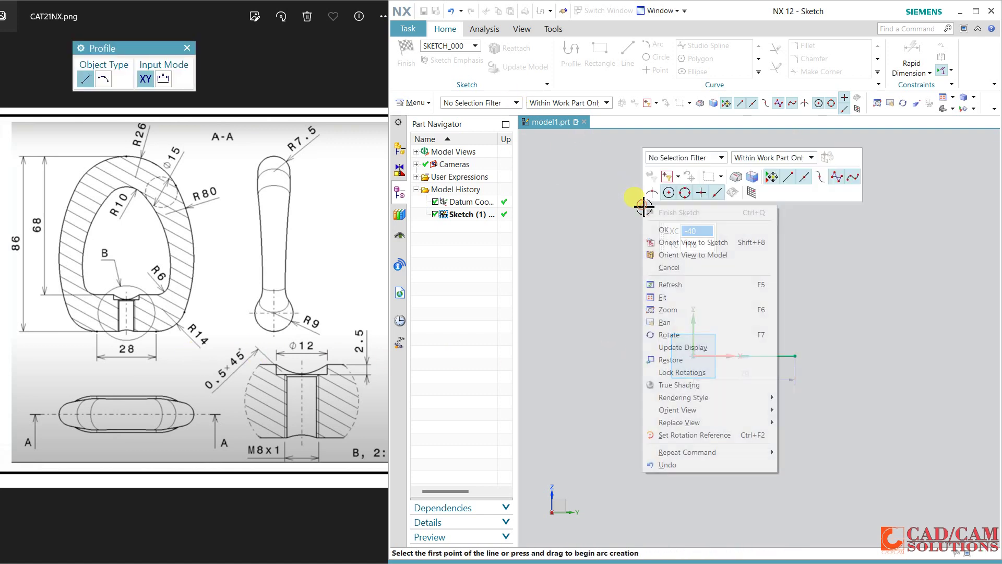
click(663, 230)
Edit the line's length dimension to 28
double_click(695, 380)
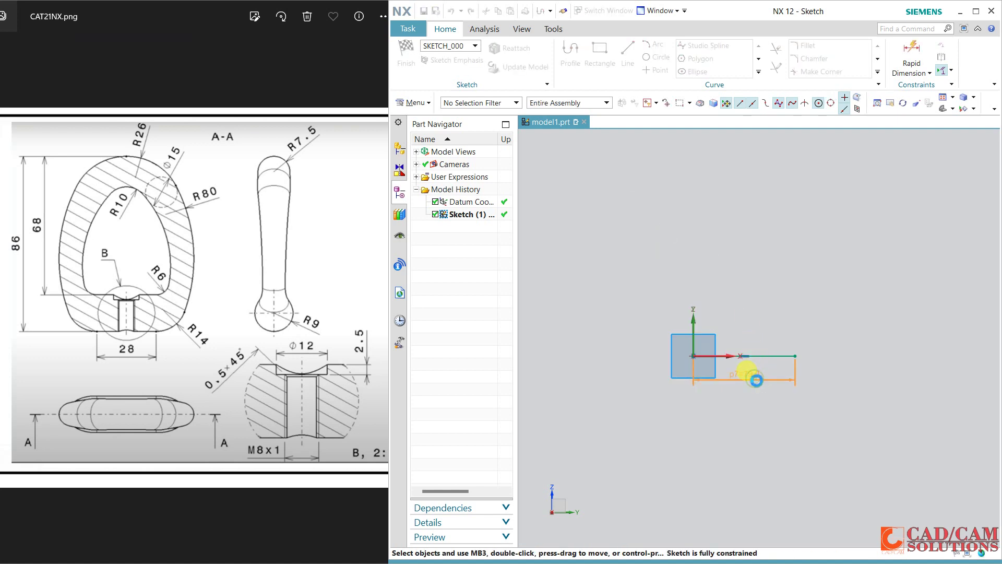
text(28)
shift+middle_drag(739, 352, 689, 392)
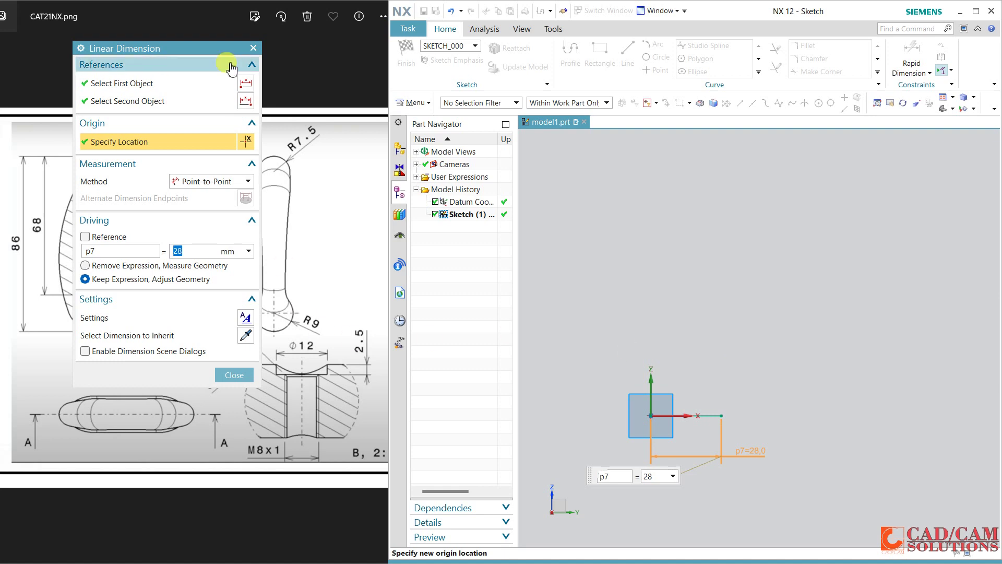
drag(235, 53, 511, 40)
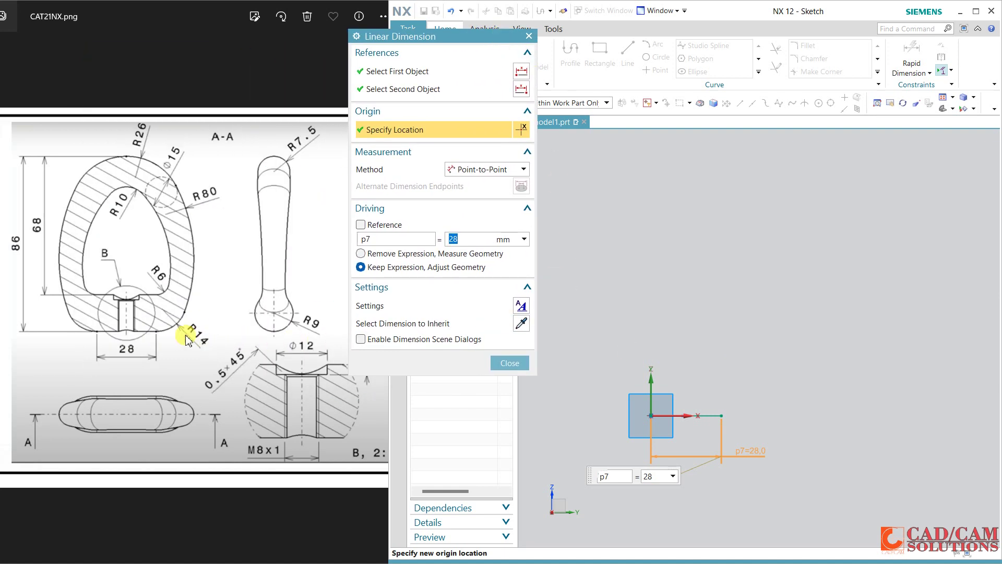
Confirm the 28 line length and draw two three-point arcs rising from its end
middle_click(660, 188)
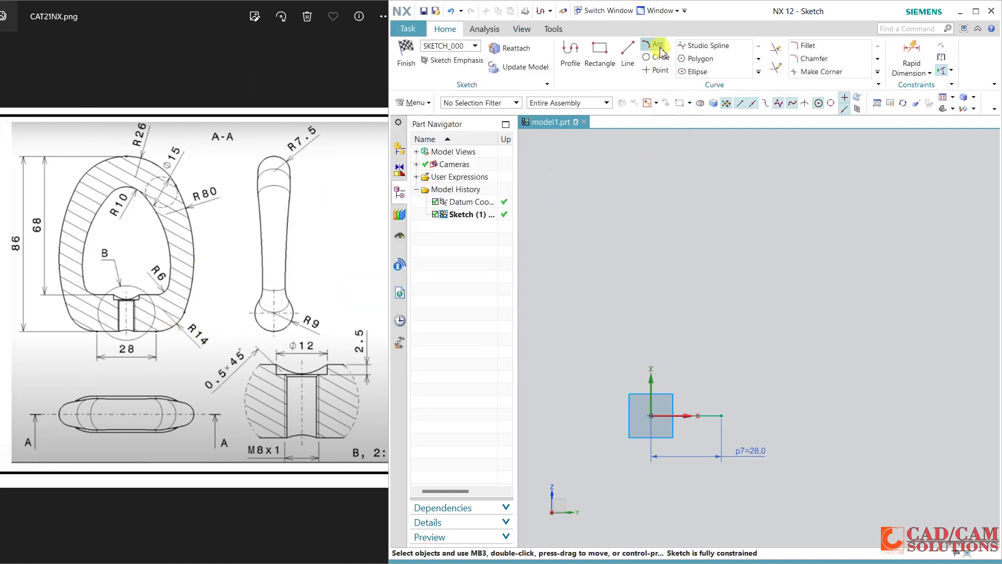
click(654, 46)
click(722, 417)
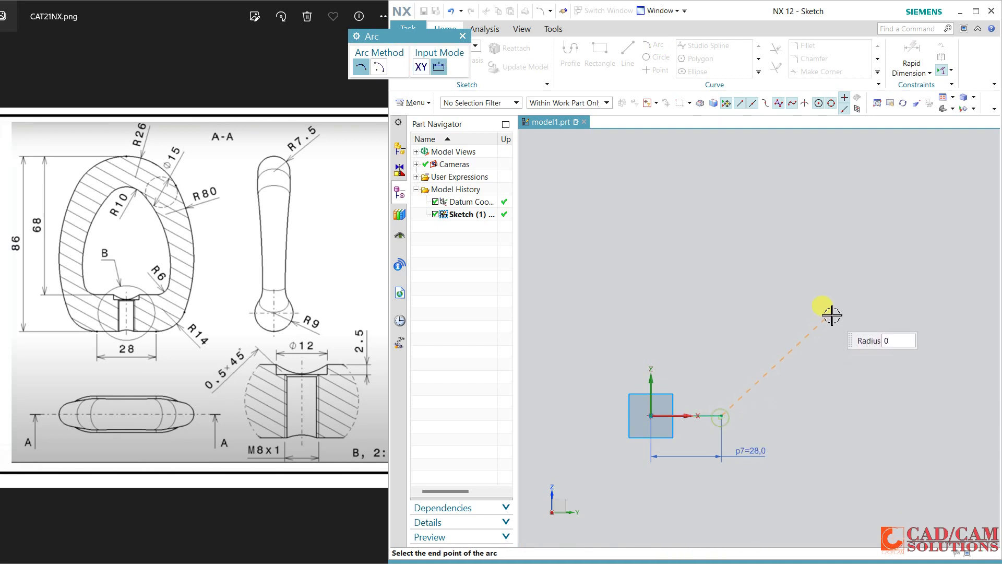
click(800, 343)
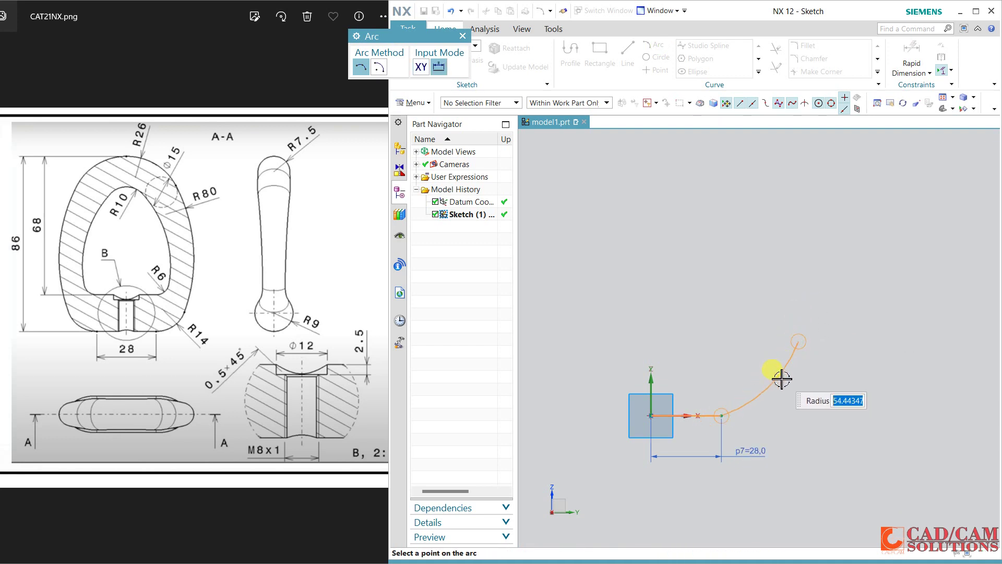
click(781, 379)
shift+middle_drag(775, 303, 773, 341)
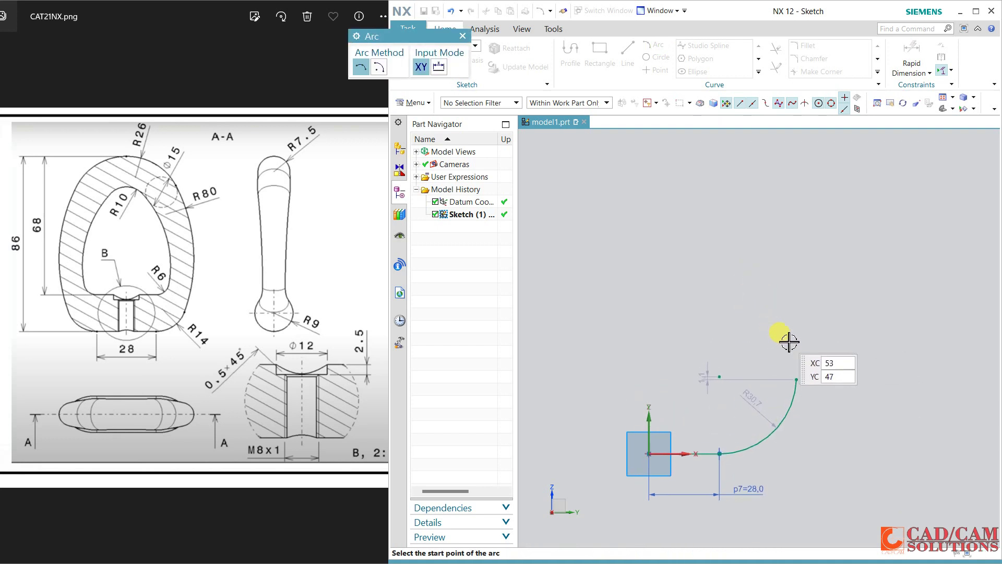
click(798, 379)
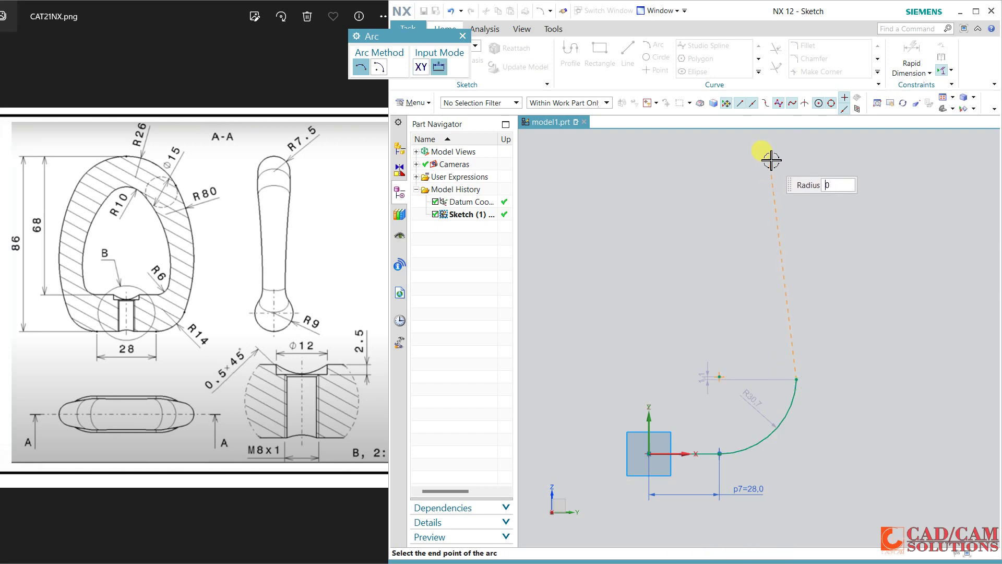
click(767, 152)
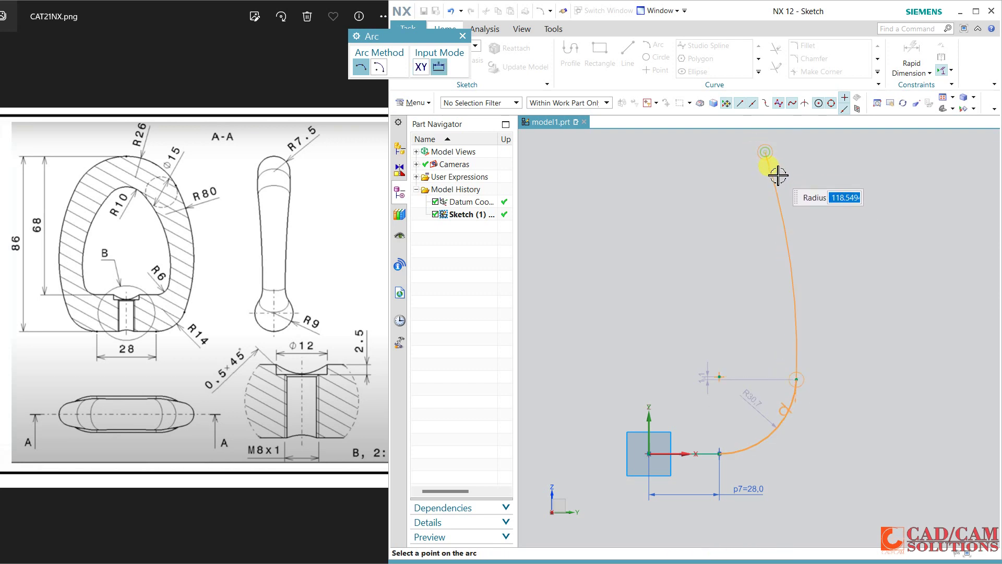
click(791, 208)
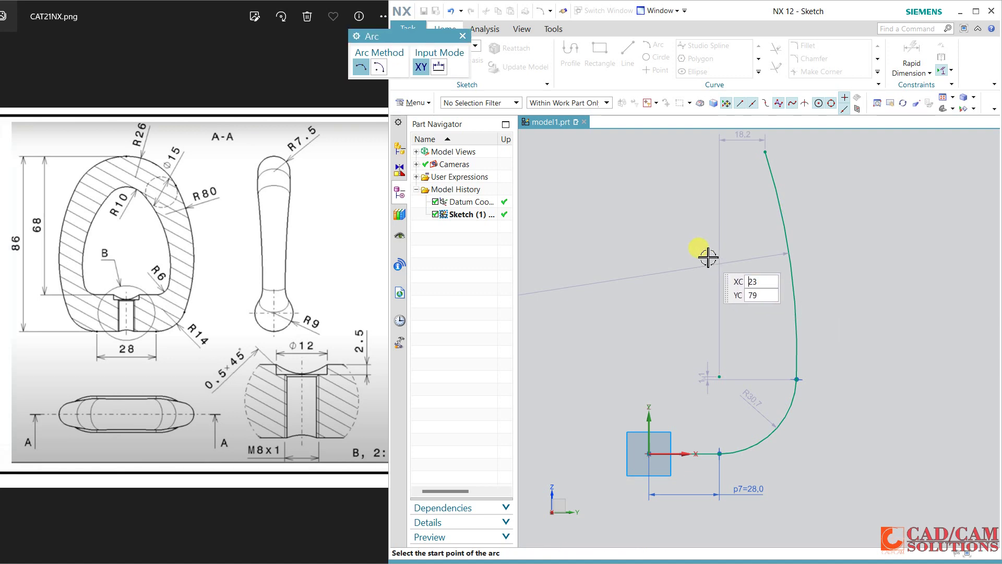
Draw a third arc near the top, then delete the unwanted R33.7 arc
mouse_move(719, 264)
shift+middle_down()
mouse_move(748, 311)
mouse_move(750, 345)
shift+middle_up()
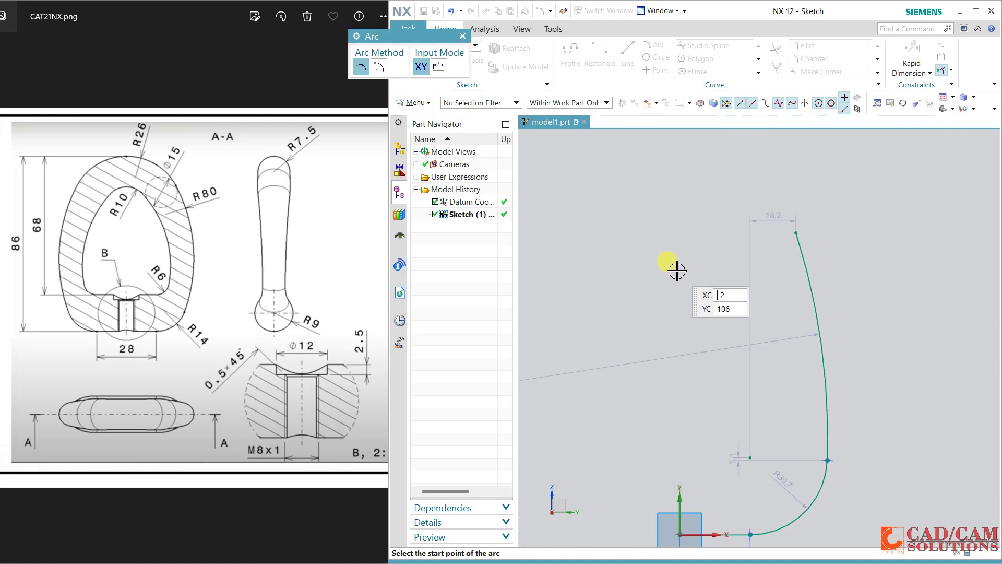
click(682, 274)
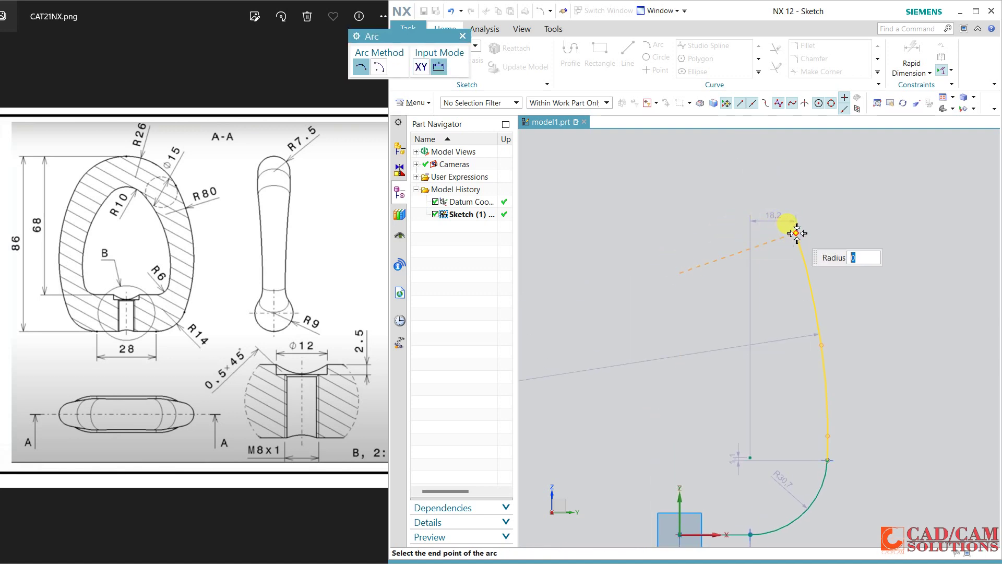
click(797, 234)
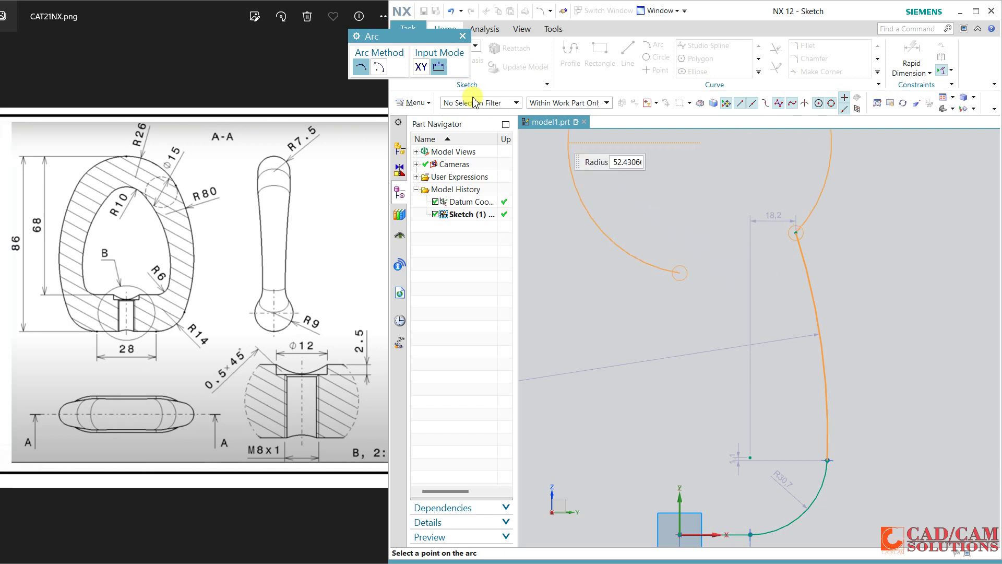
right_click(655, 253)
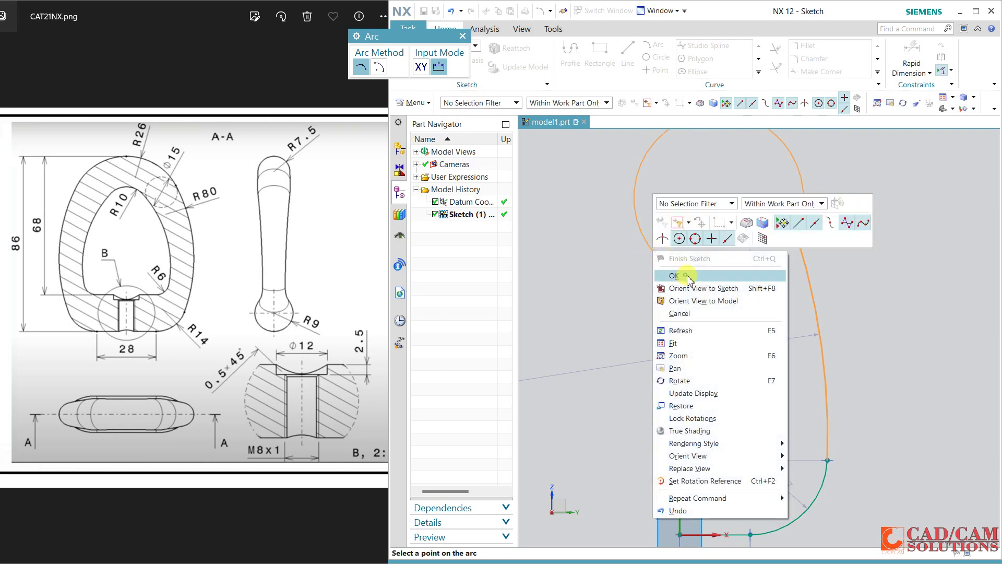
click(730, 307)
click(644, 250)
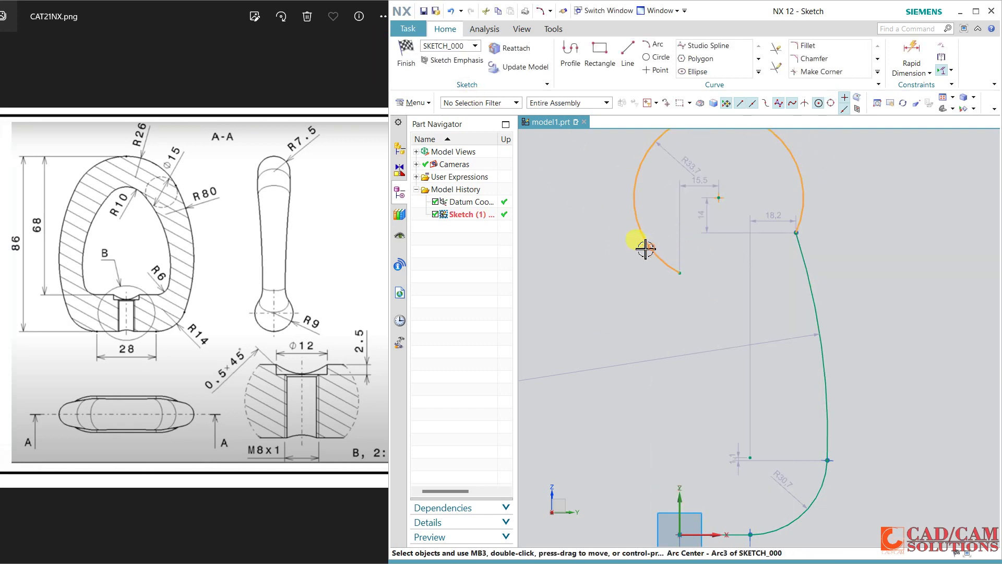
key(Delete)
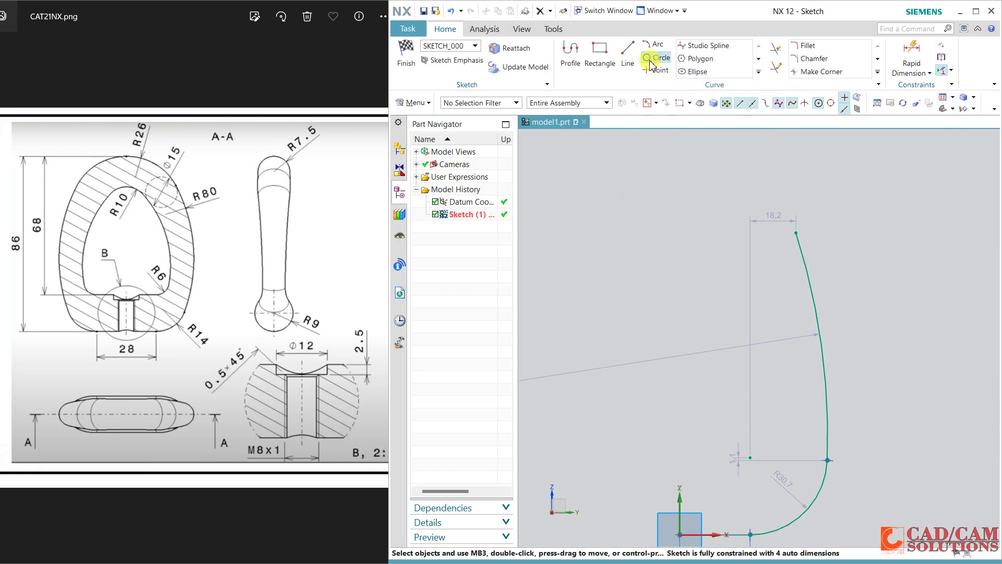
Add a large circle of about Ø100.4 near the top of the sketch
click(659, 57)
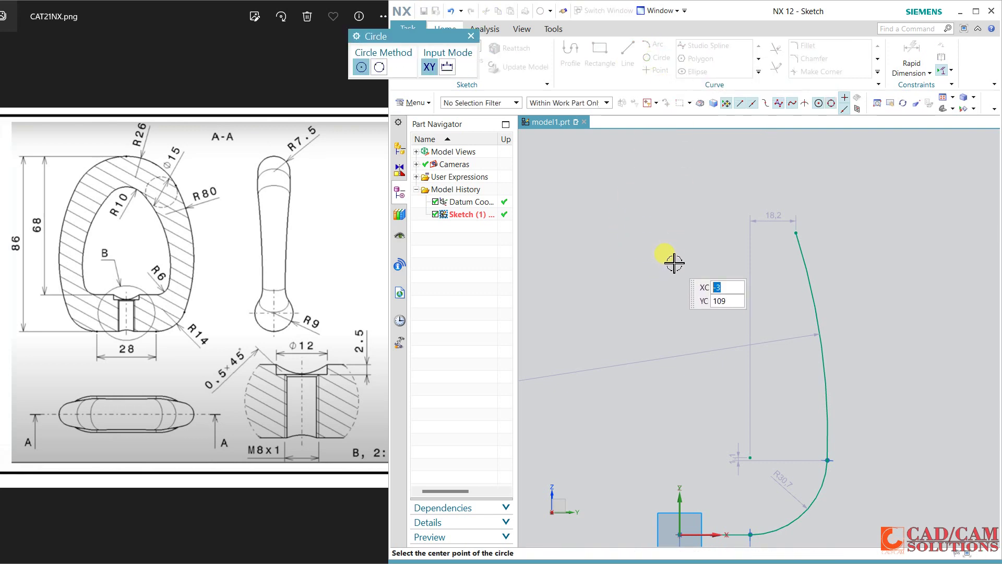
click(672, 262)
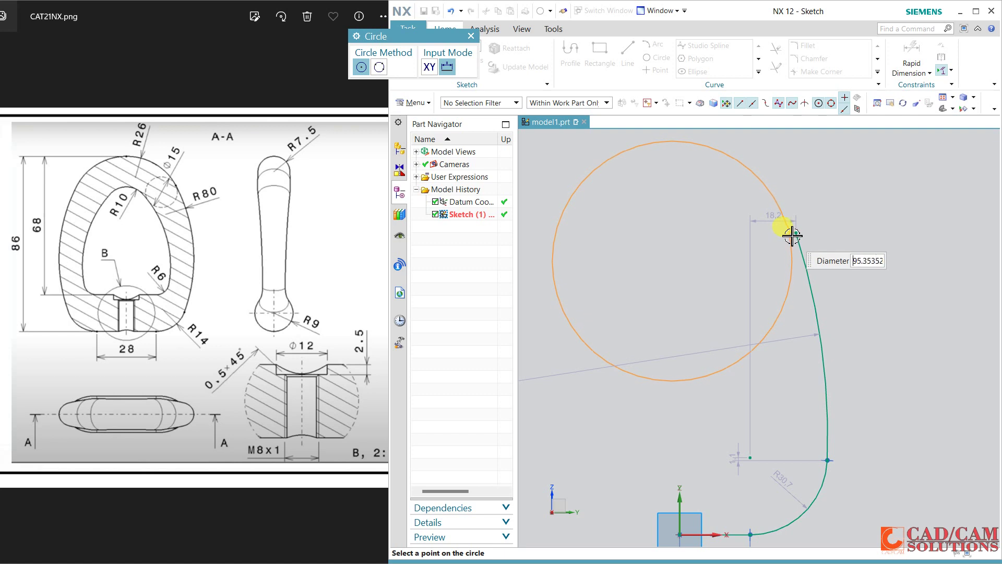
click(790, 228)
key(Escape)
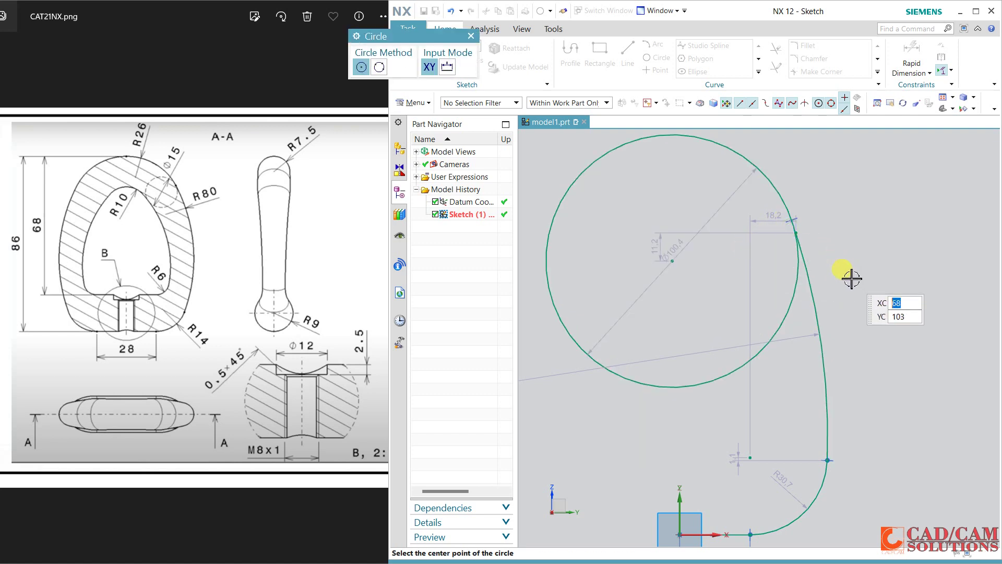
key(Escape)
scroll(862, 284, up, 2)
scroll(815, 261, up, 1)
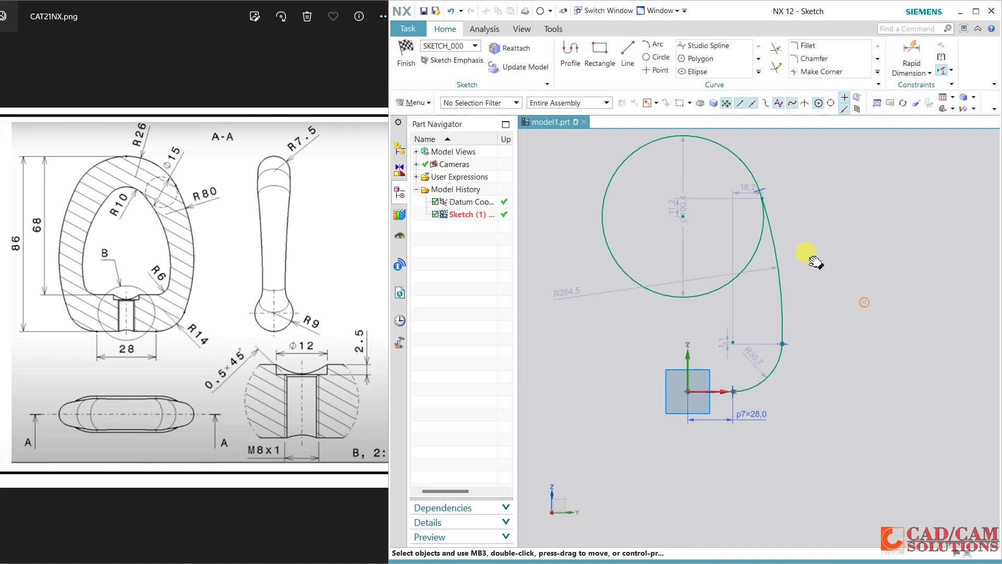
scroll(817, 334, up, 1)
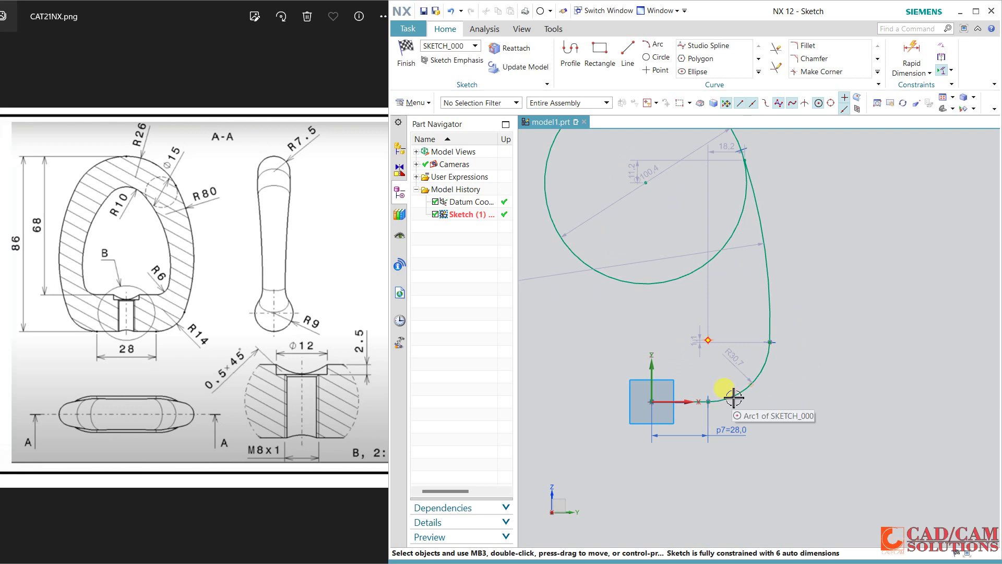
Change the R30.7 corner arc radius to 14
double_click(736, 360)
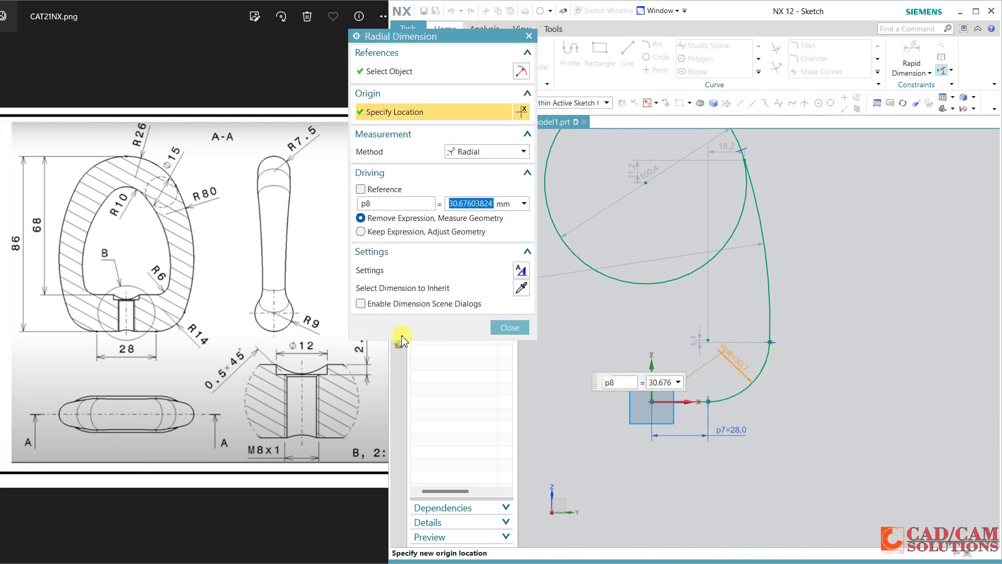
text(14)
key(Return)
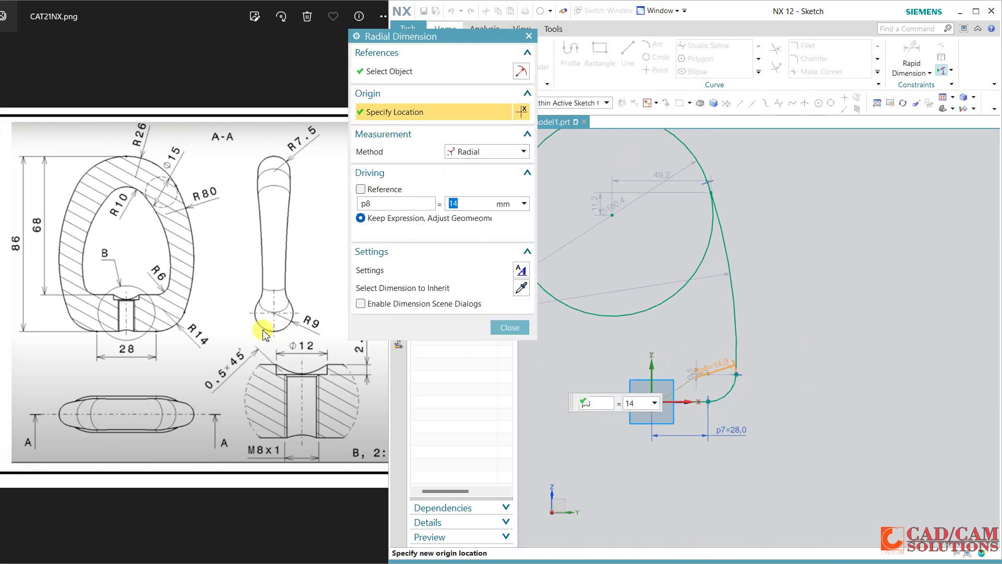
mouse_move(752, 294)
shift+middle_down()
mouse_move(806, 342)
mouse_move(853, 354)
shift+middle_up()
key(Escape)
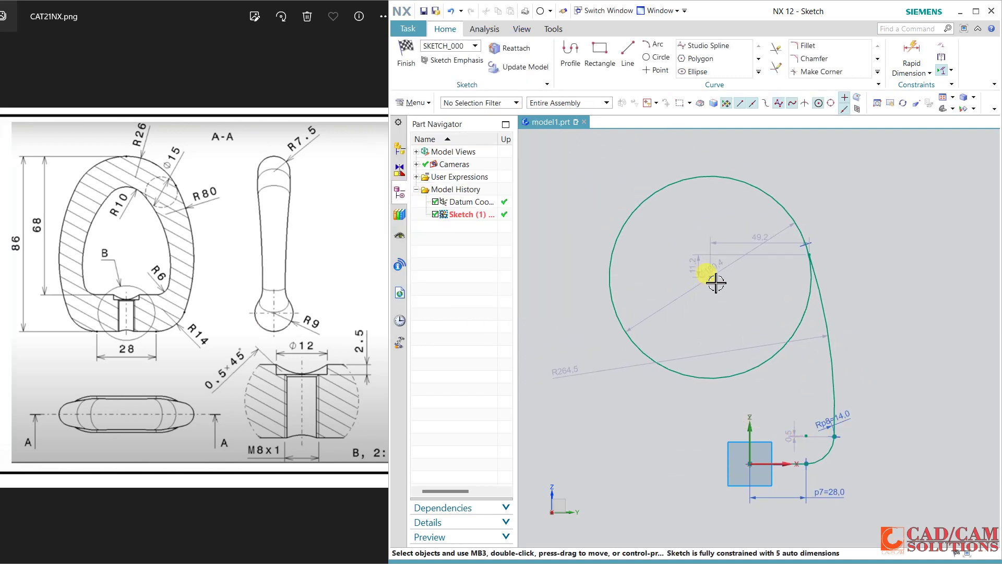
Put the circle centre on the vertical axis and set its diameter to 52
click(751, 425)
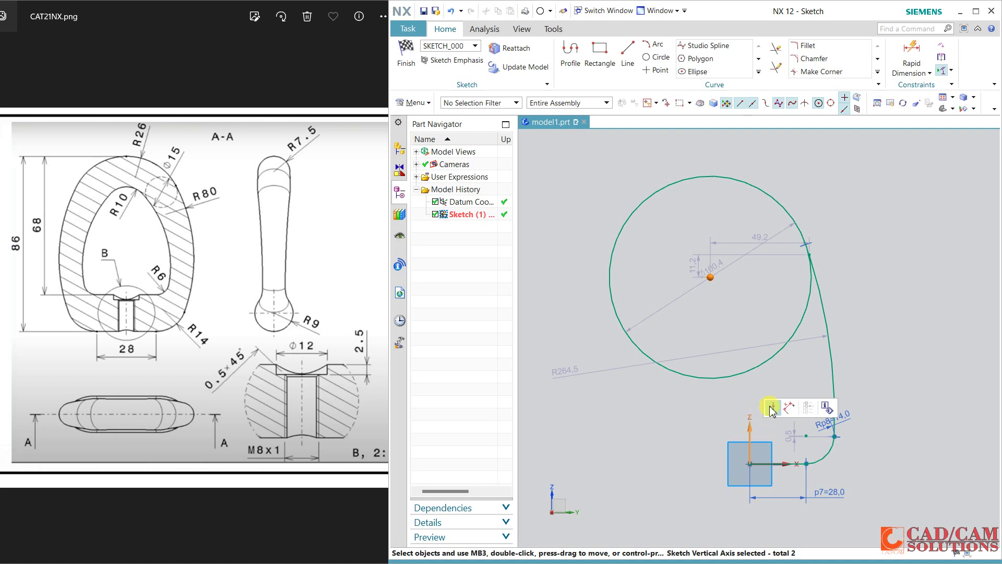
click(772, 407)
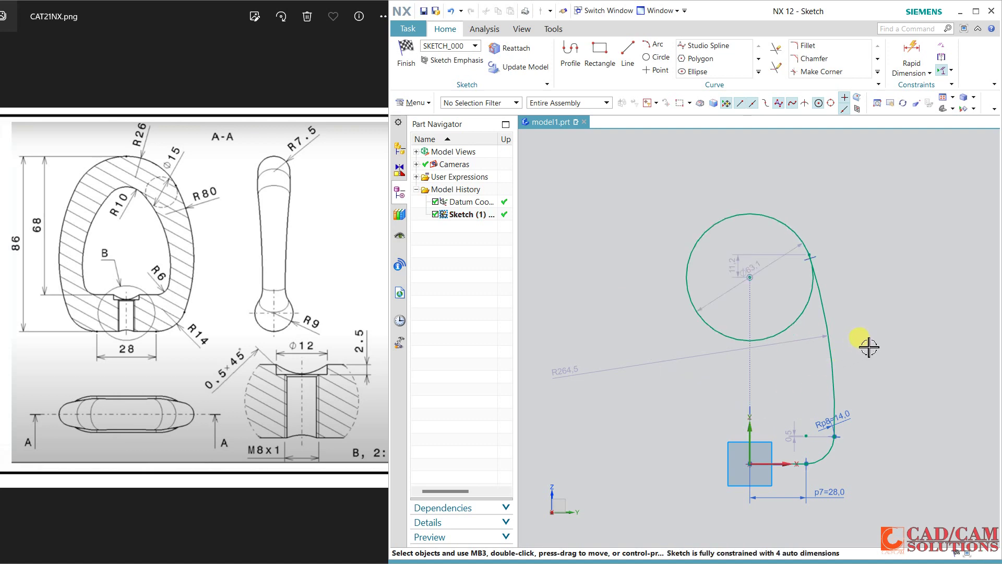
double_click(760, 262)
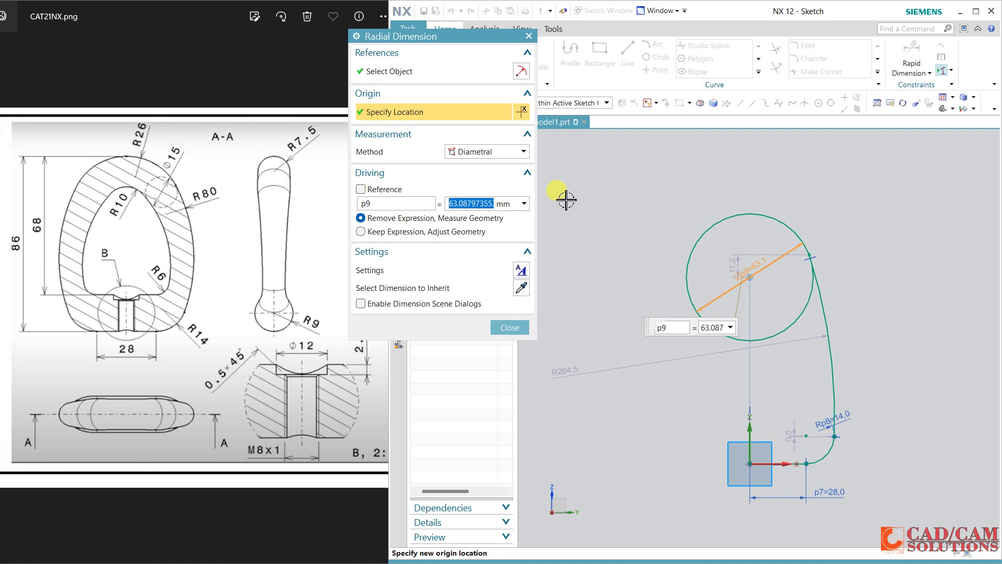
text(52)
key(Return)
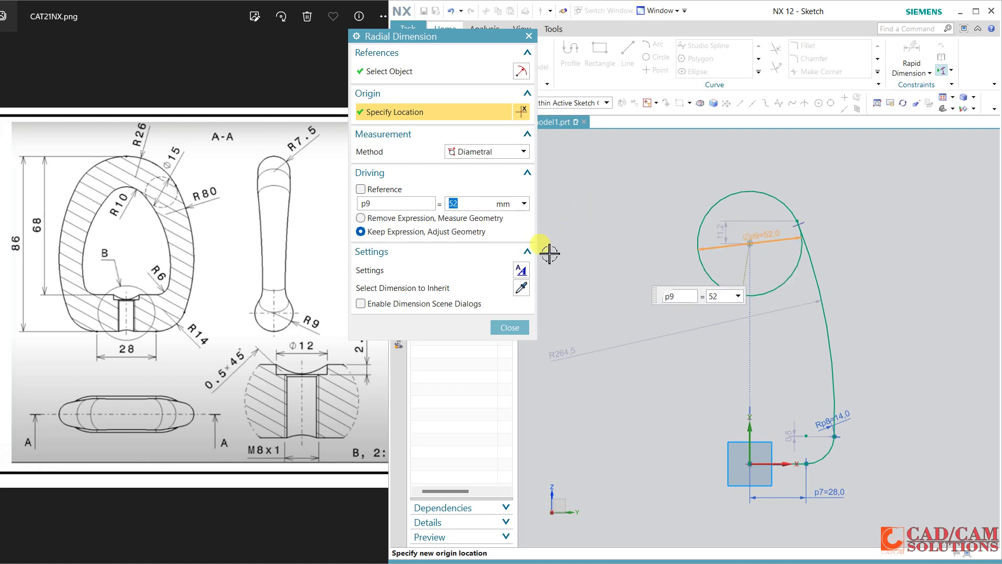
click(513, 329)
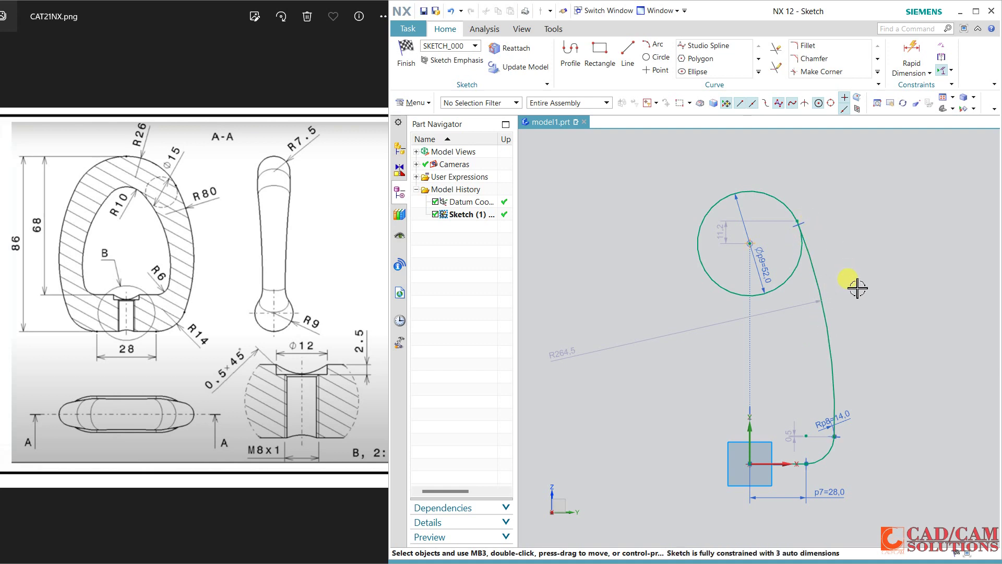
Change the R264.5 side arc radius to 80
double_click(654, 343)
text(80)
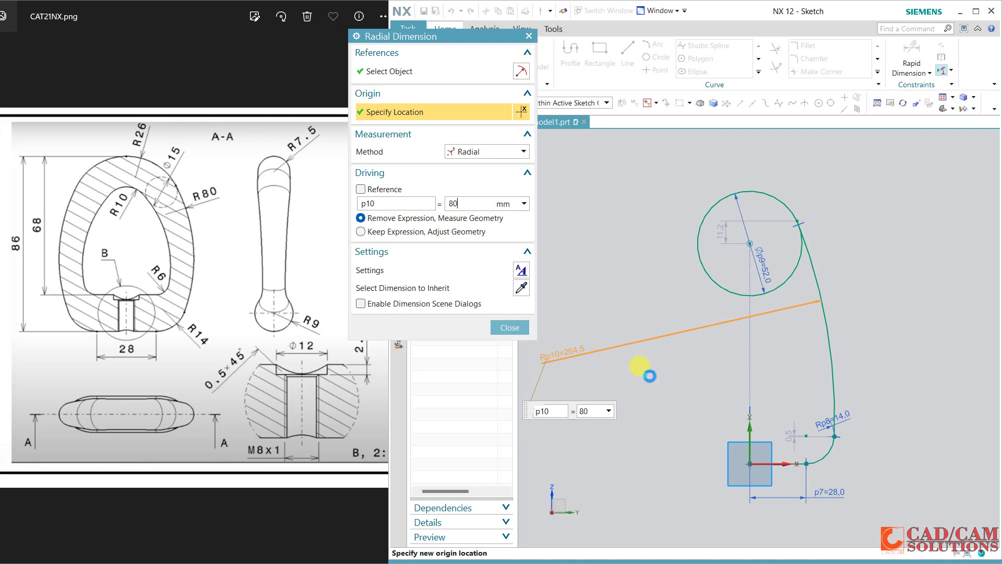
key(Return)
click(510, 327)
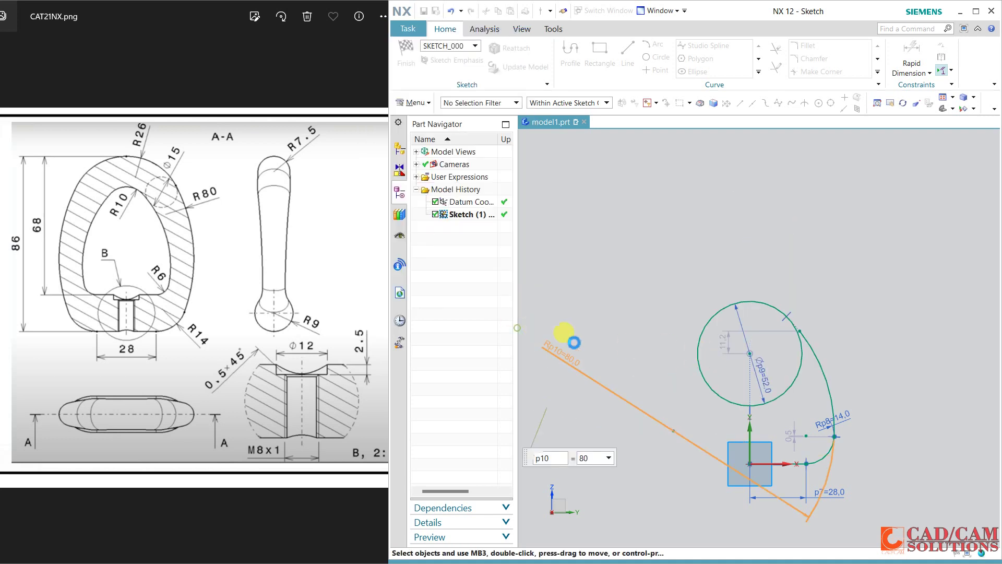
scroll(785, 360, down, 3)
scroll(798, 340, down, 1)
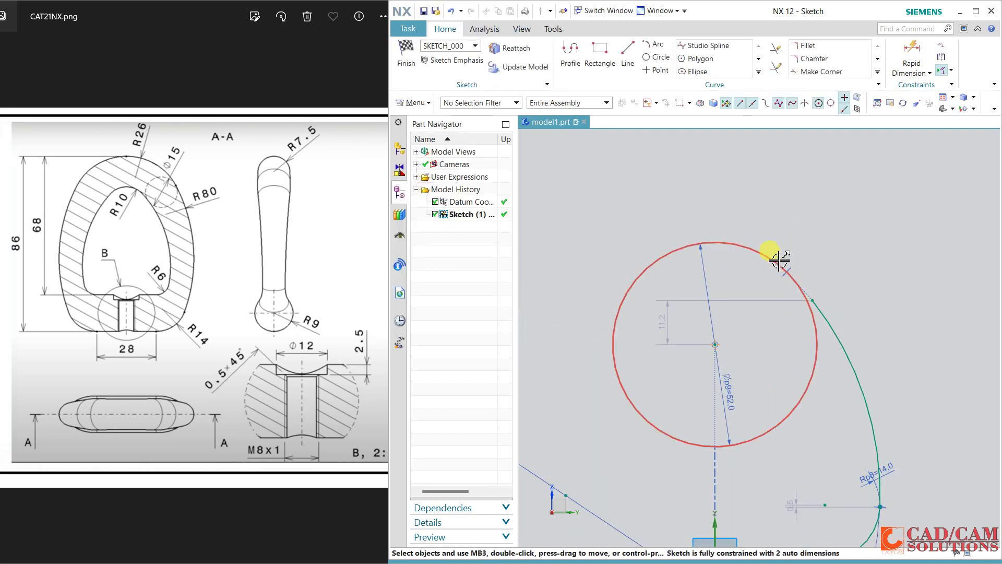
Quick Extend the side arc so it meets the circle
click(776, 68)
click(832, 320)
middle_click(846, 263)
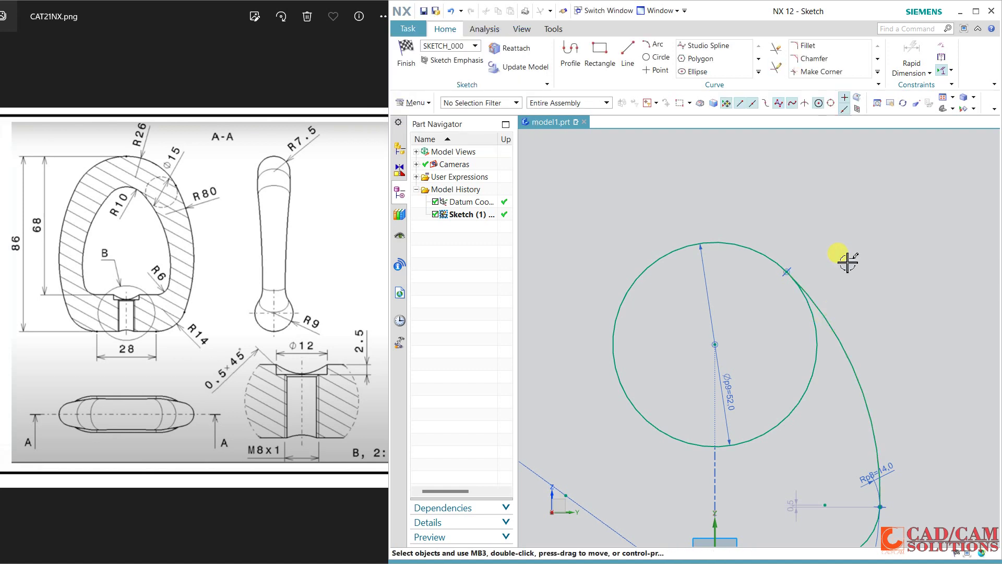
scroll(726, 335, up, 2)
scroll(729, 323, up, 1)
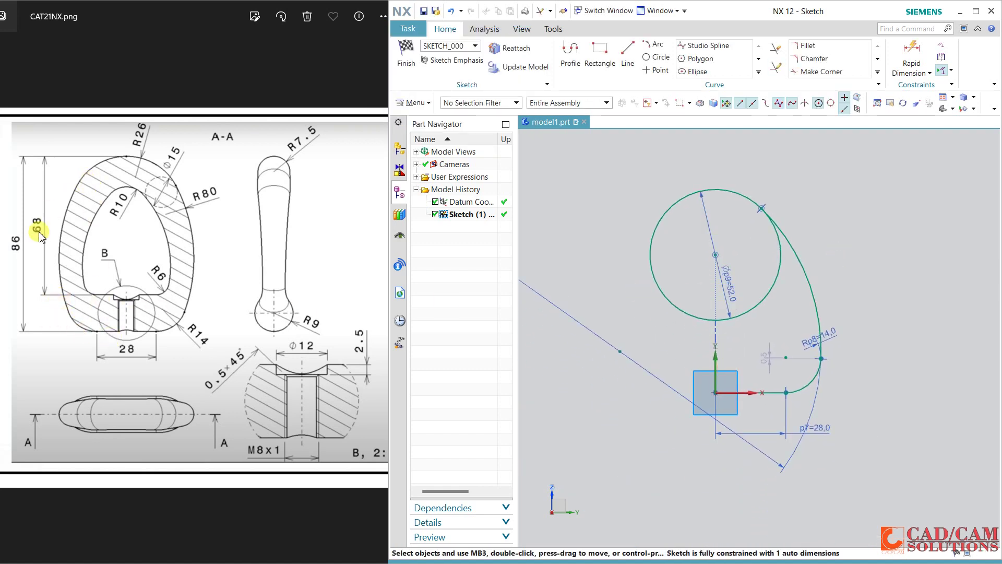
Dimension the overall height from the axis to the circle's top as 86
click(911, 53)
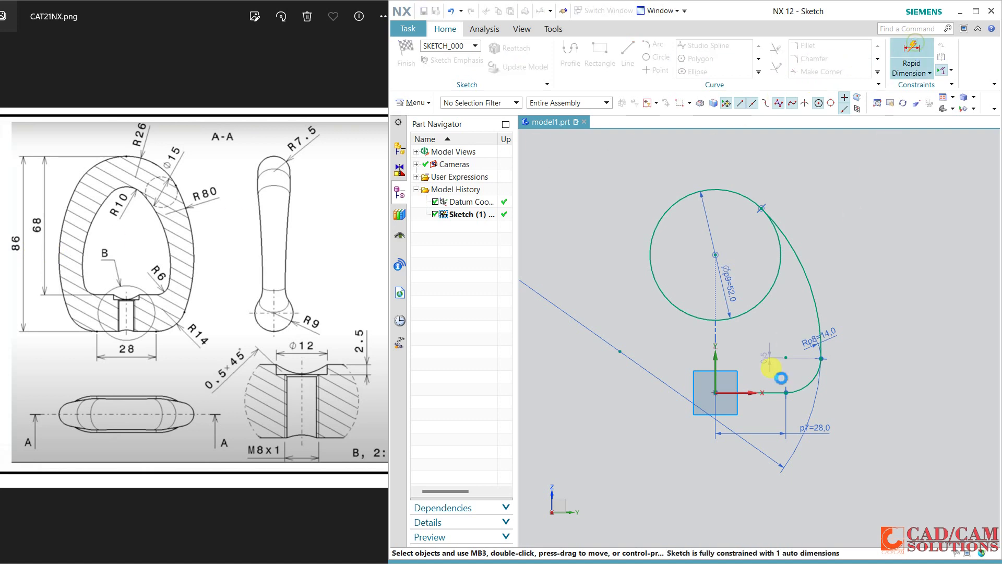
click(751, 394)
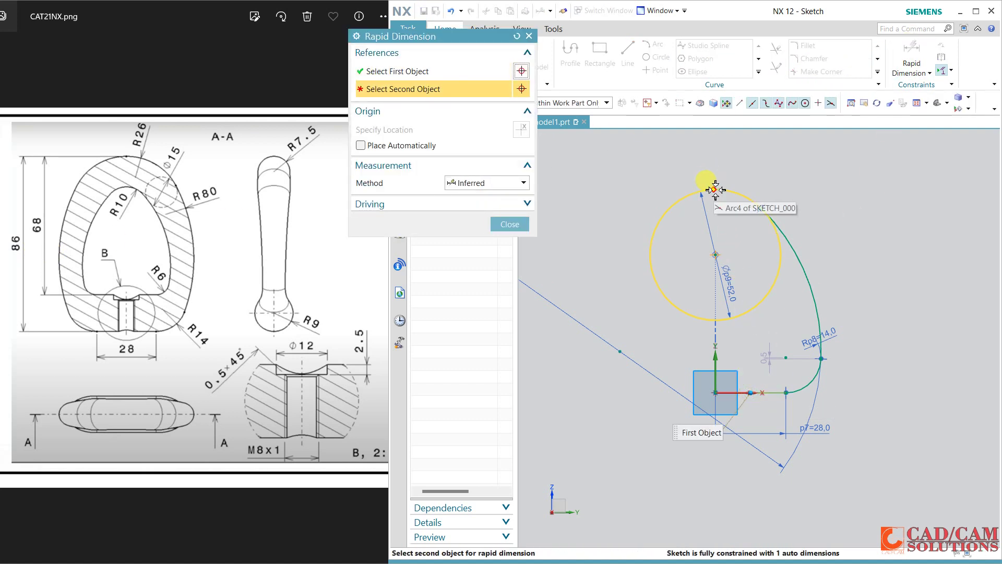
click(716, 189)
click(882, 210)
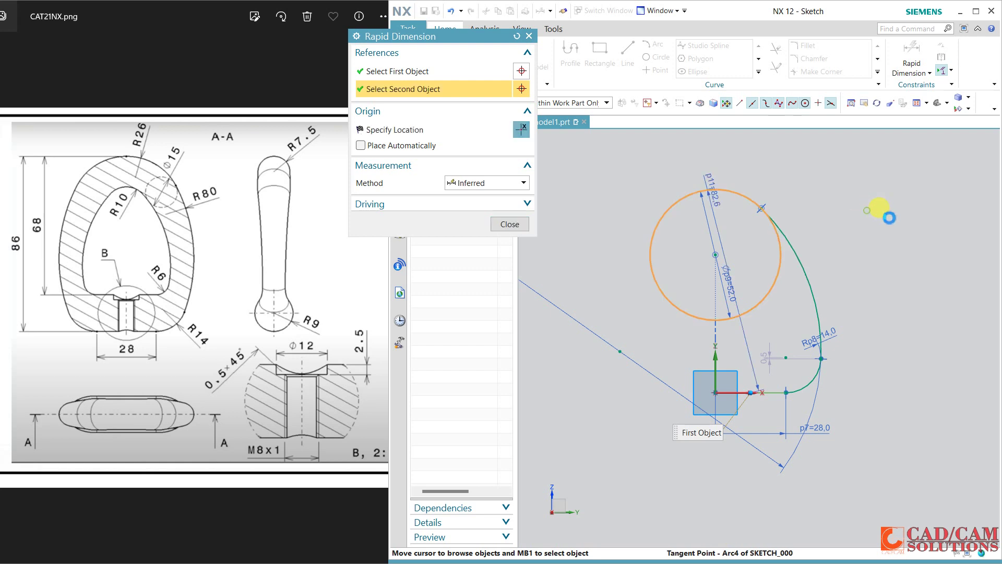
click(924, 275)
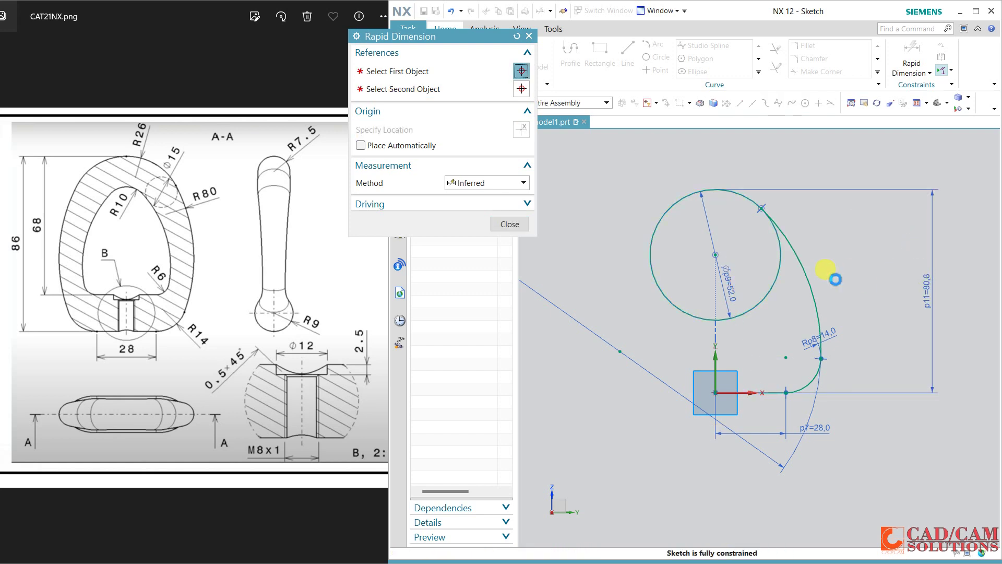
text(86)
key(Return)
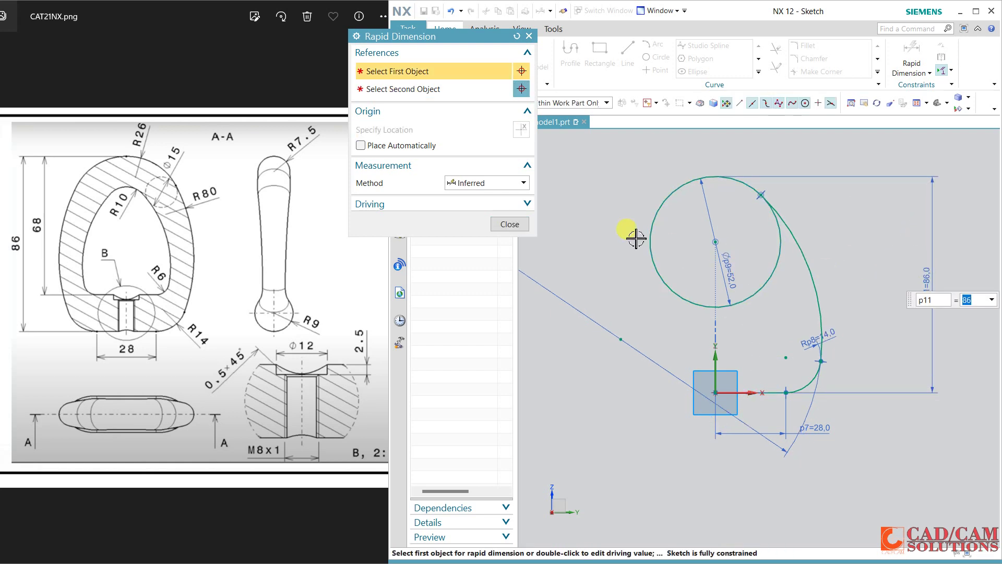
click(510, 224)
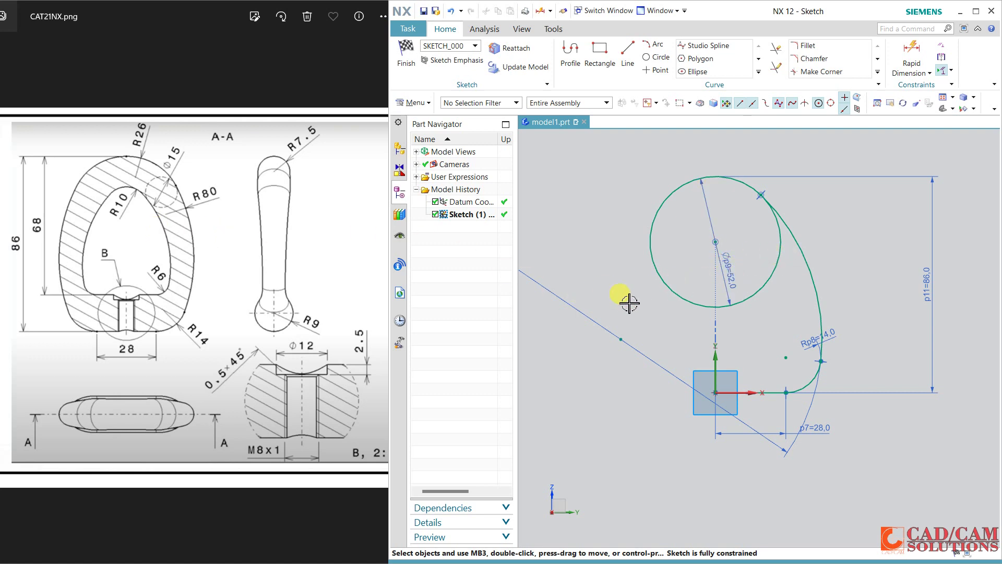
Draw a 22.5 horizontal line starting on the vertical axis
click(571, 53)
scroll(729, 371, up, 1)
scroll(729, 371, up, 1)
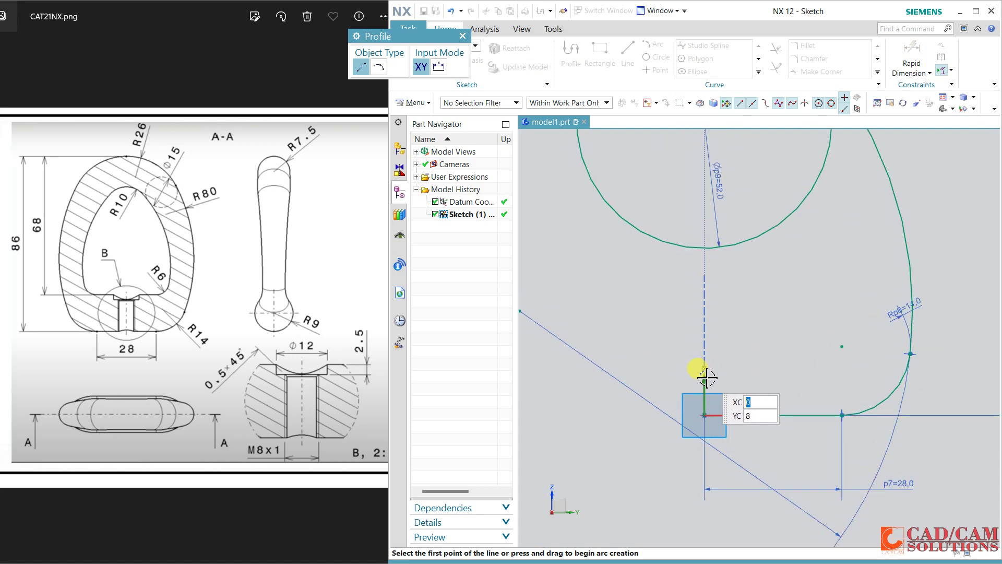
click(704, 376)
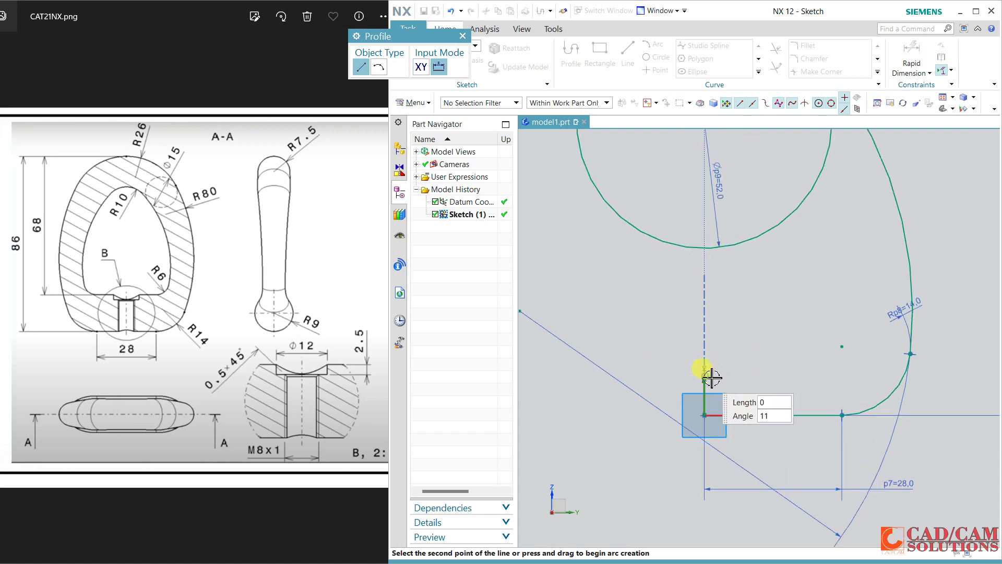
click(816, 375)
middle_click(649, 163)
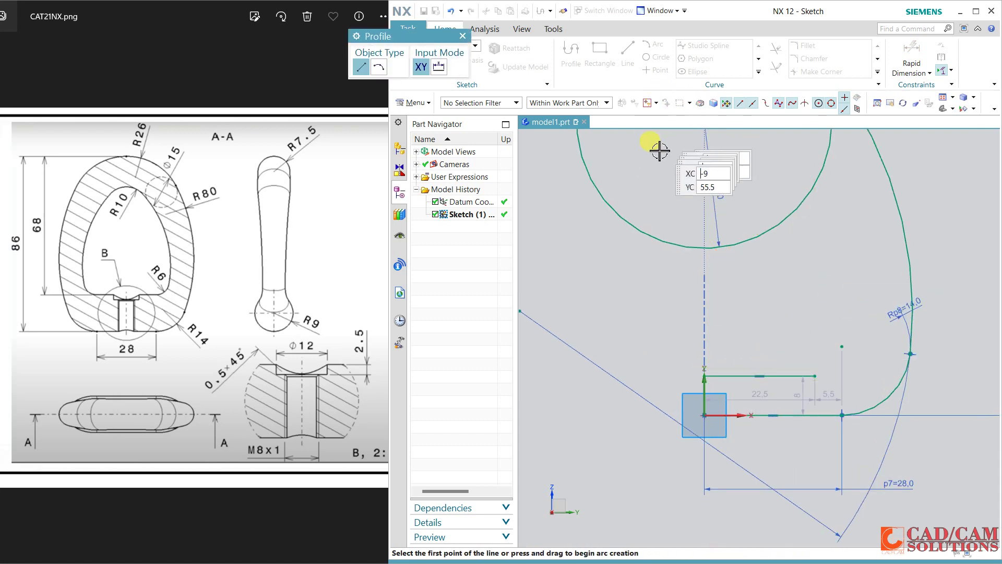
middle_click(659, 151)
Add an R11.8 arc starting from the line's end
click(655, 45)
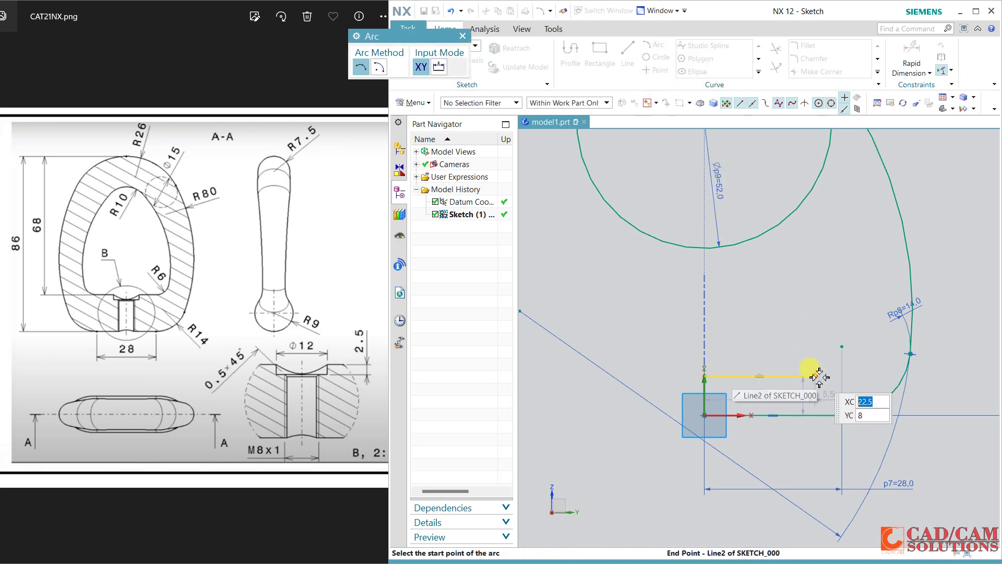
click(816, 376)
click(867, 293)
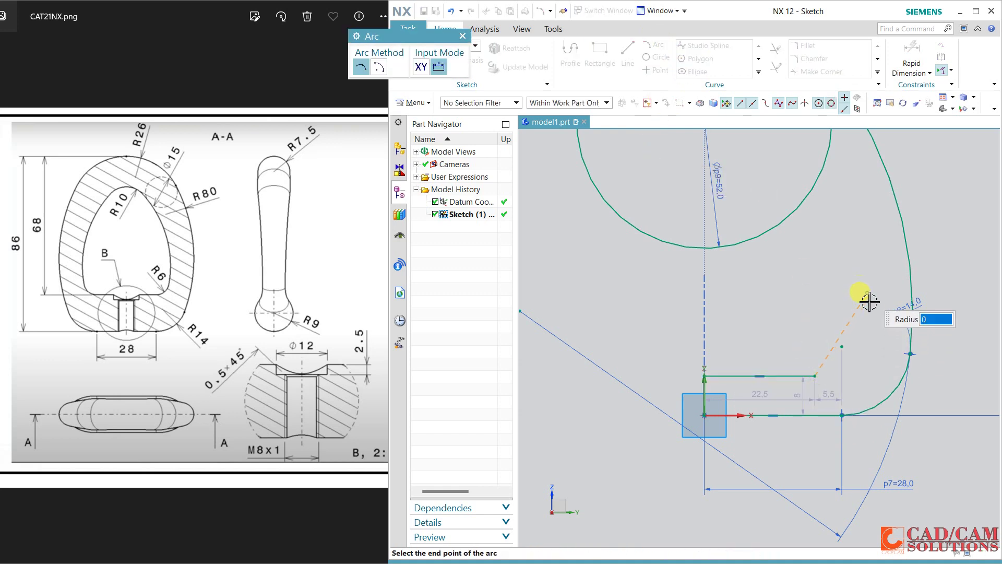
click(869, 347)
middle_click(822, 287)
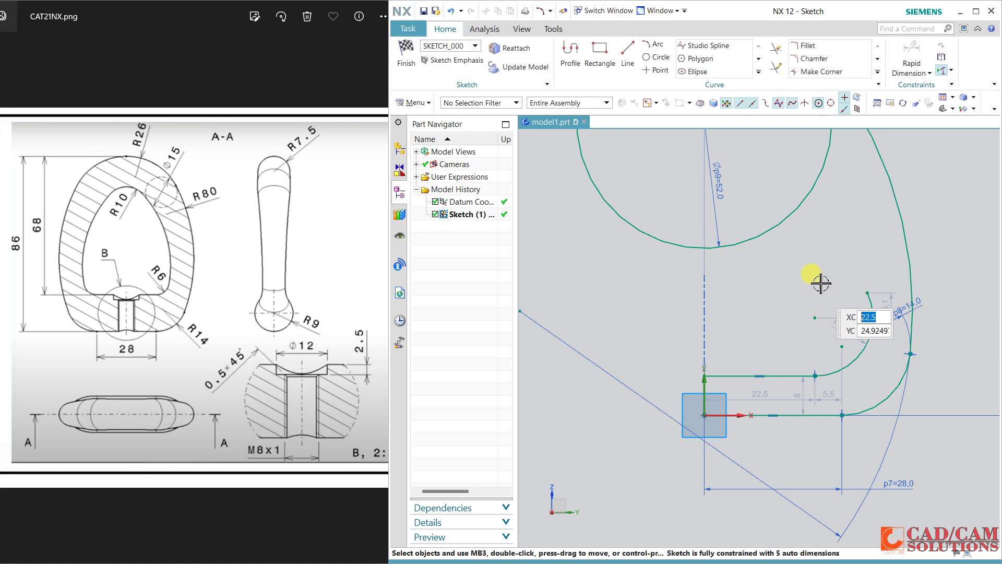
scroll(760, 273, down, 1)
scroll(792, 315, down, 1)
scroll(772, 331, down, 1)
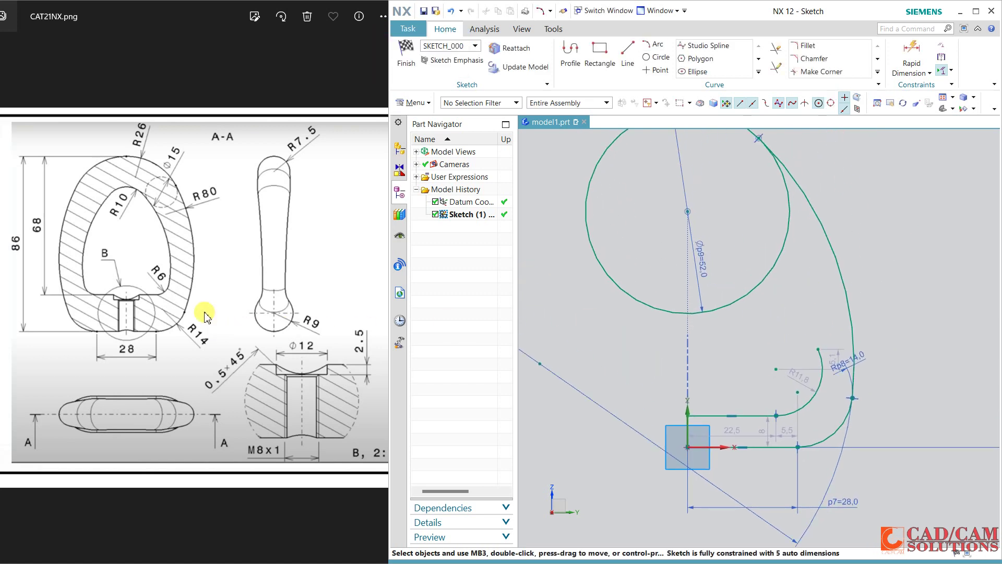
Add a larger R35.4 arc curving up toward the circle centre
click(650, 44)
click(817, 347)
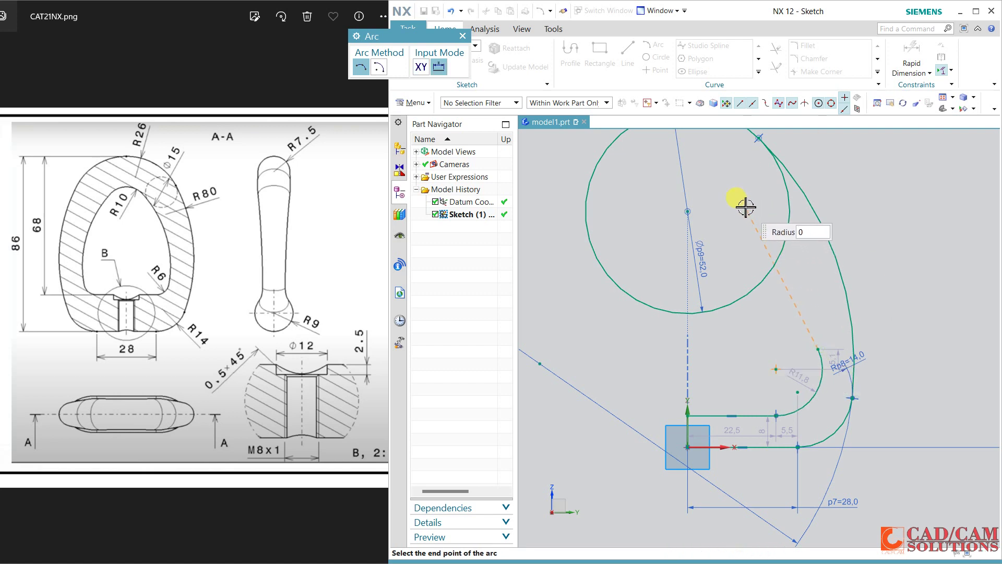
click(742, 201)
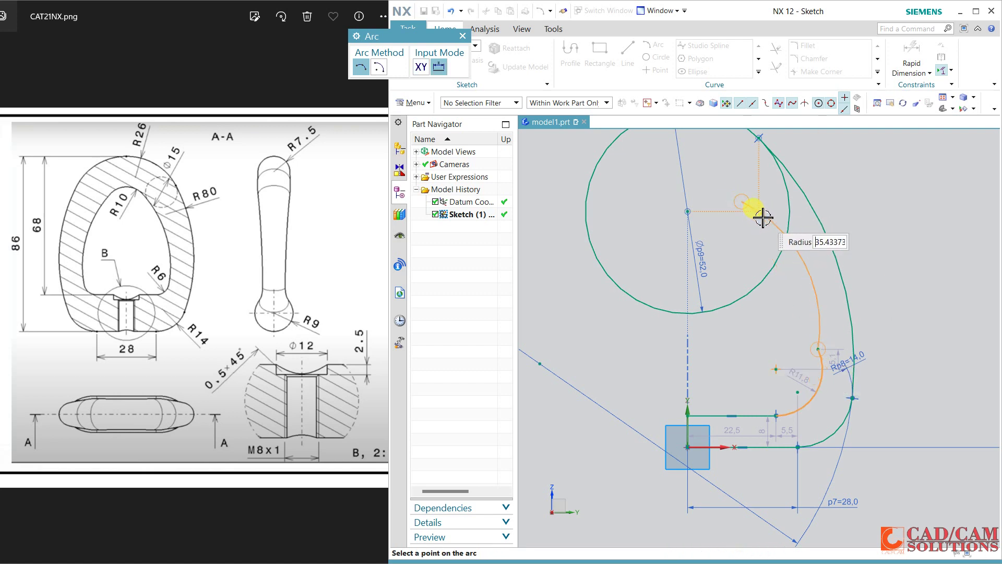
click(763, 216)
middle_click(877, 239)
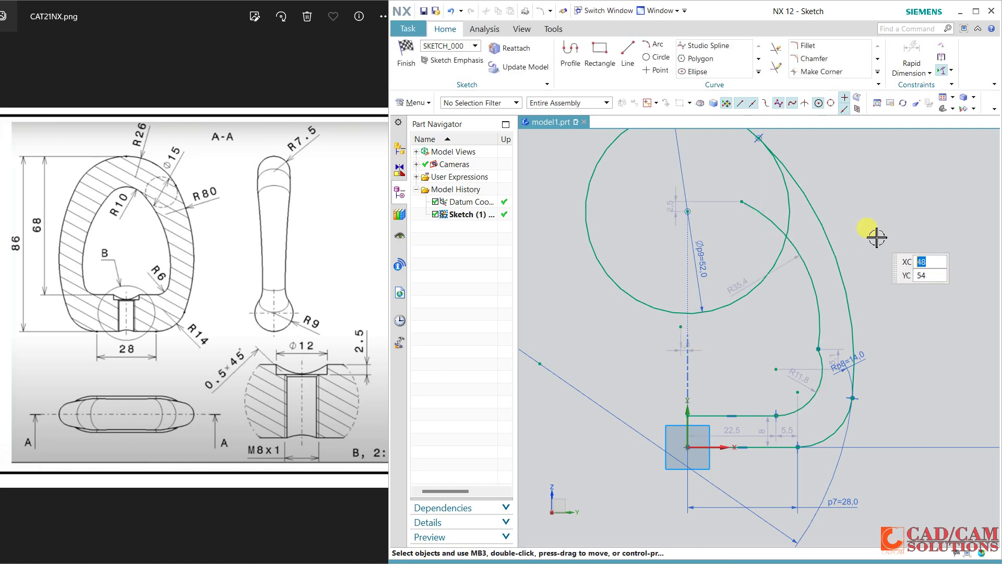
click(659, 62)
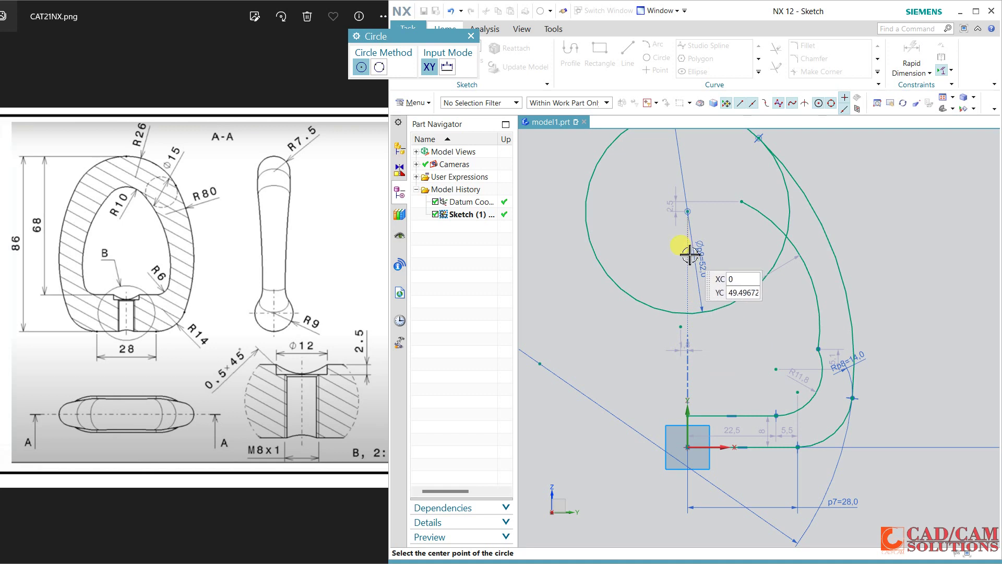
Draw a smaller circle centred on the existing point
click(687, 212)
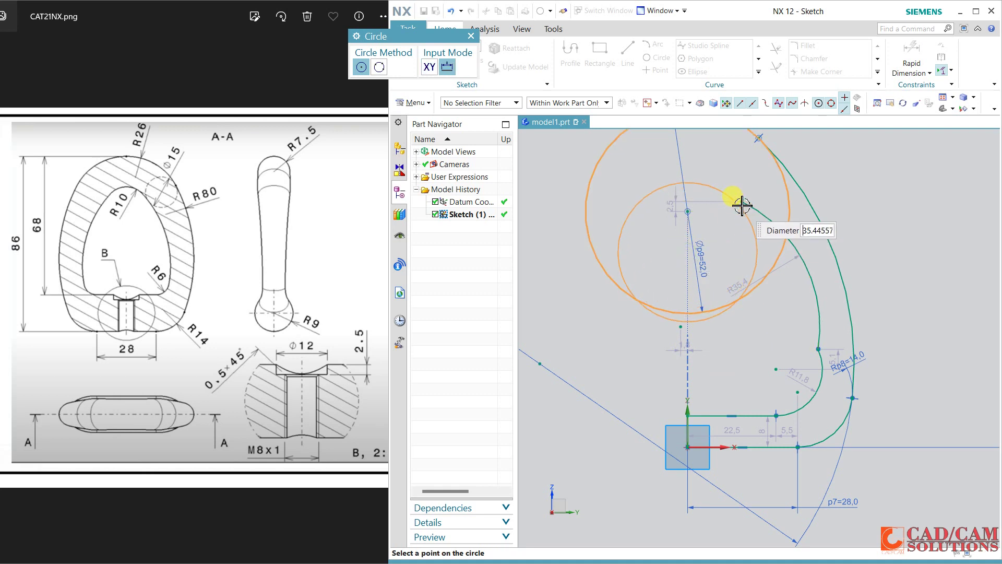
click(744, 204)
key(Escape)
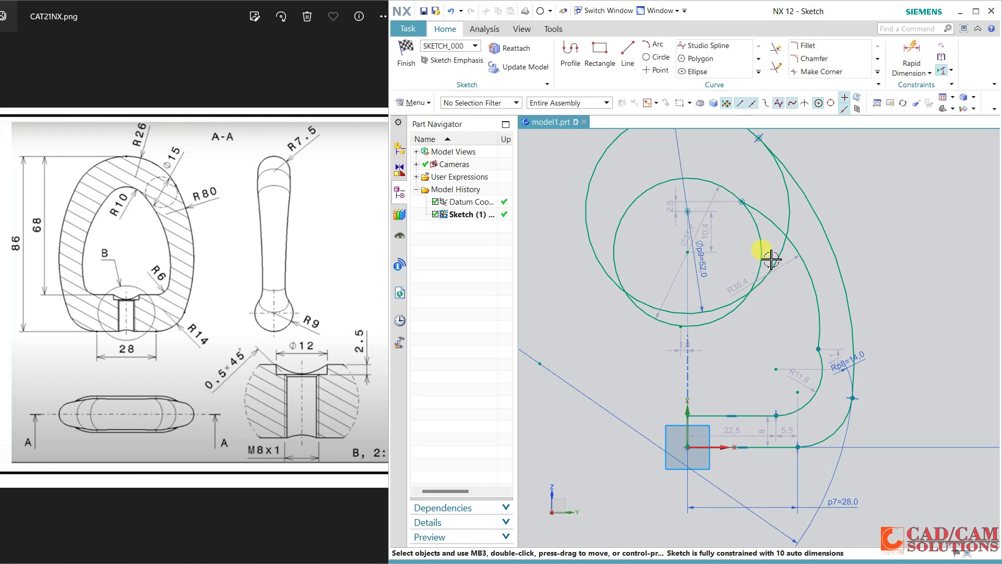
Make the new circle tangent to the inner arc and centre it on the vertical axis
click(751, 201)
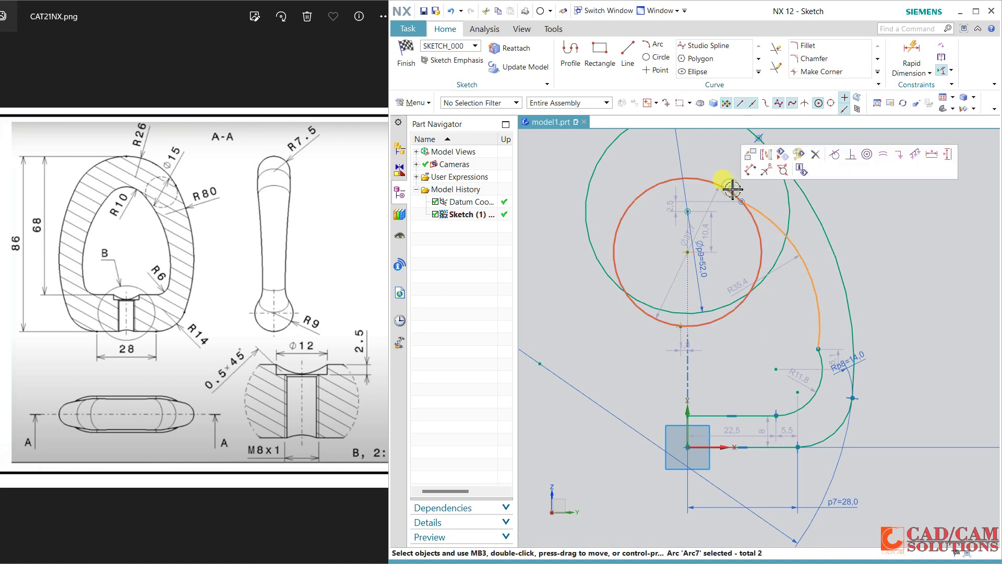
click(839, 157)
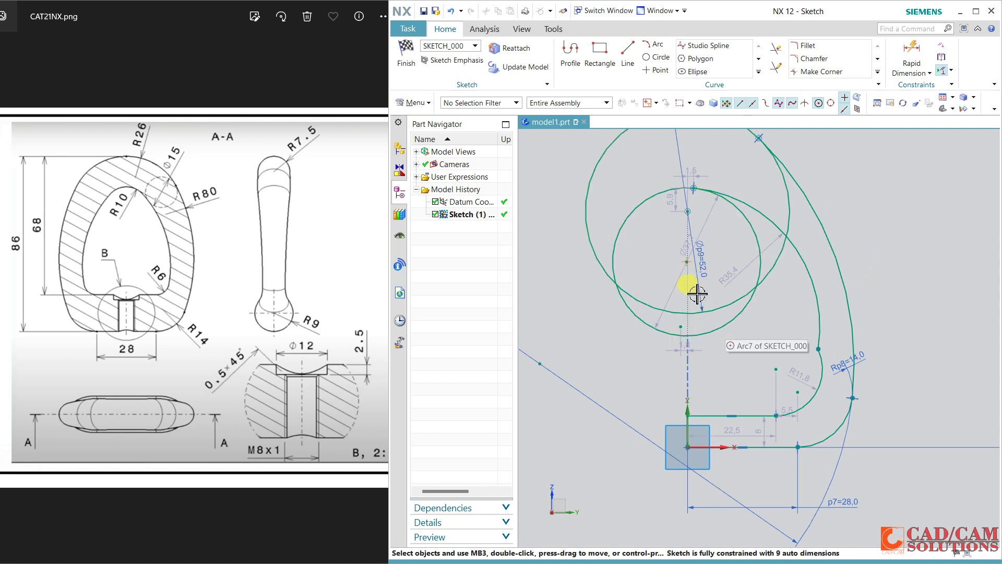
click(688, 262)
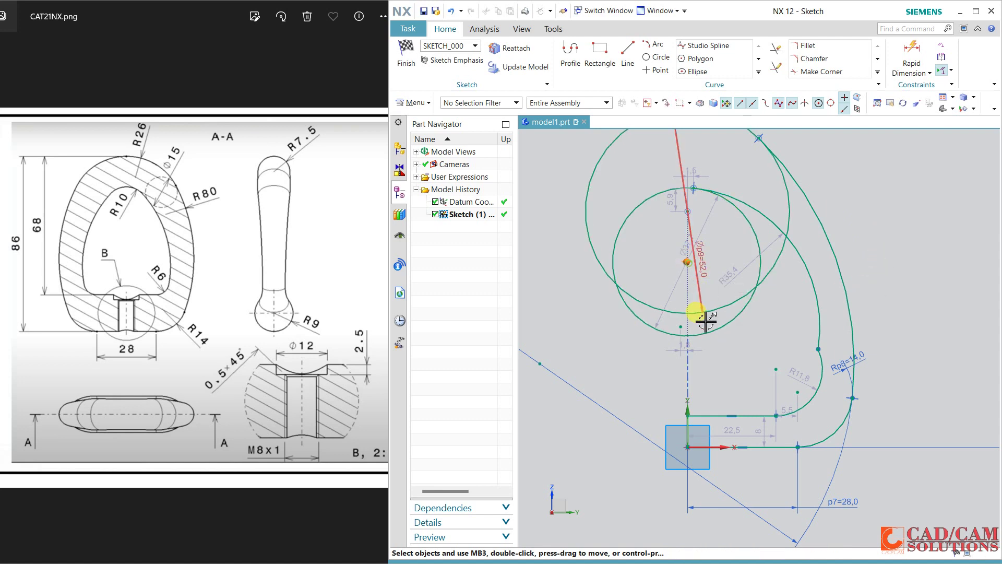
click(689, 426)
click(713, 406)
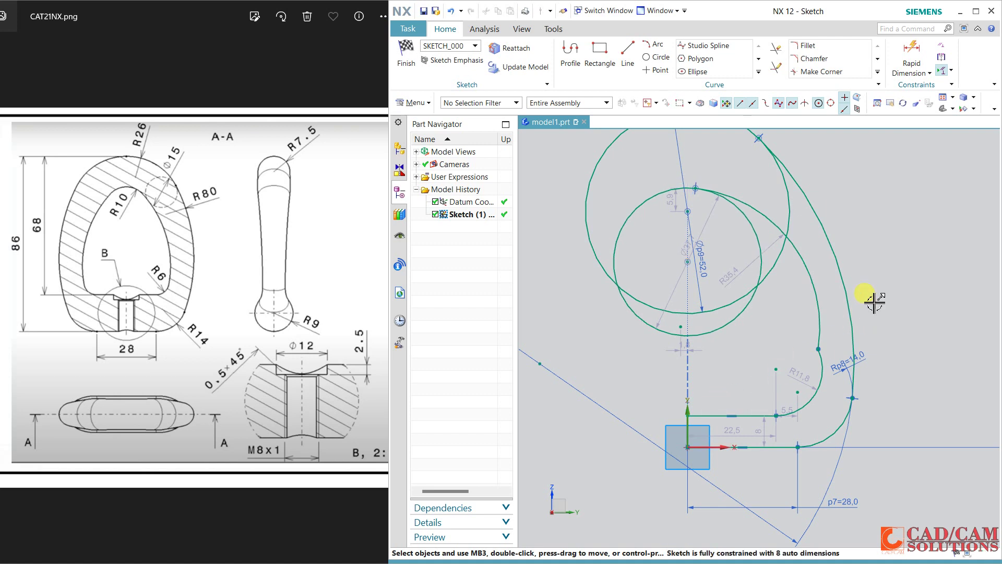
click(711, 209)
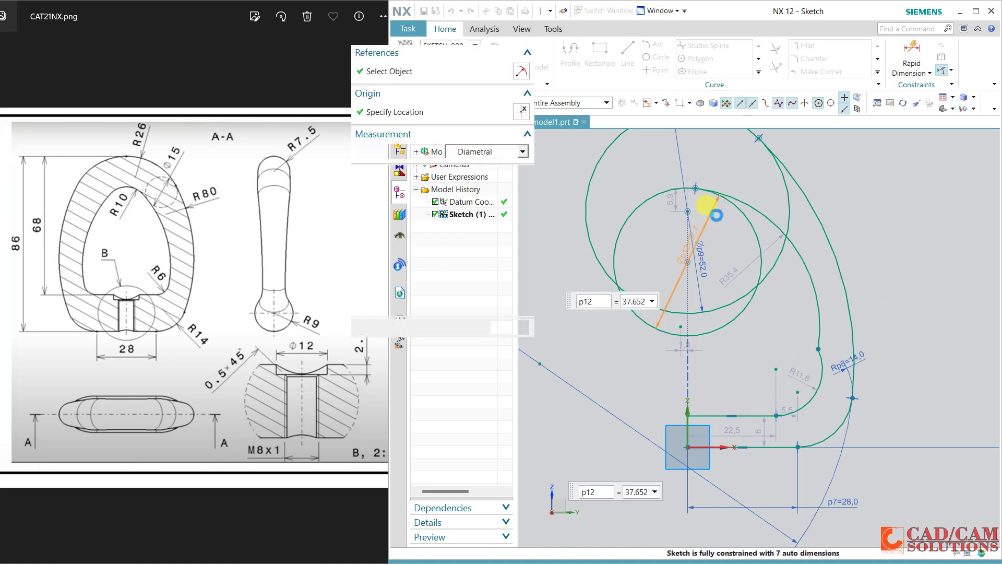
Set the new circle's diameter to 20
text(20)
key(Return)
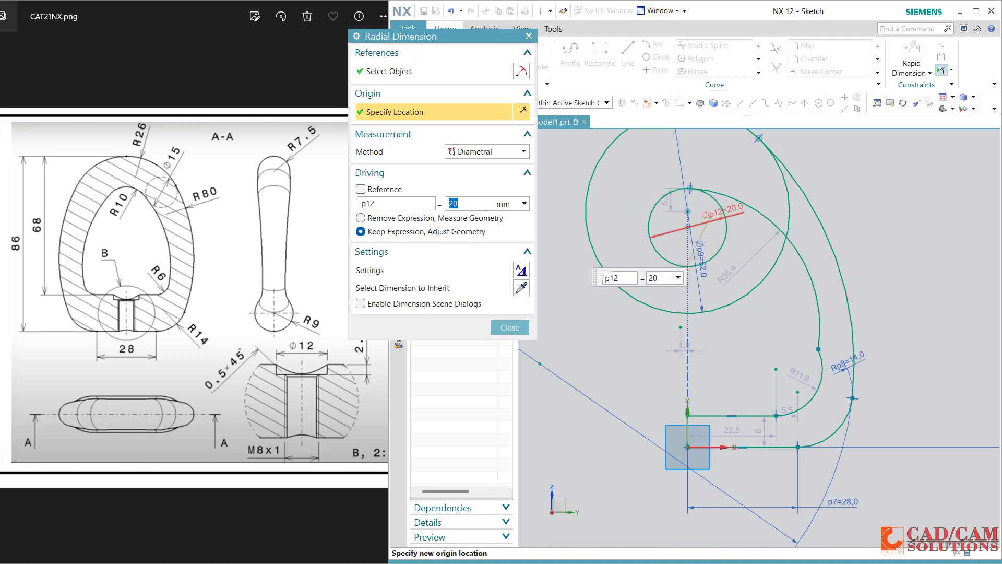
click(510, 327)
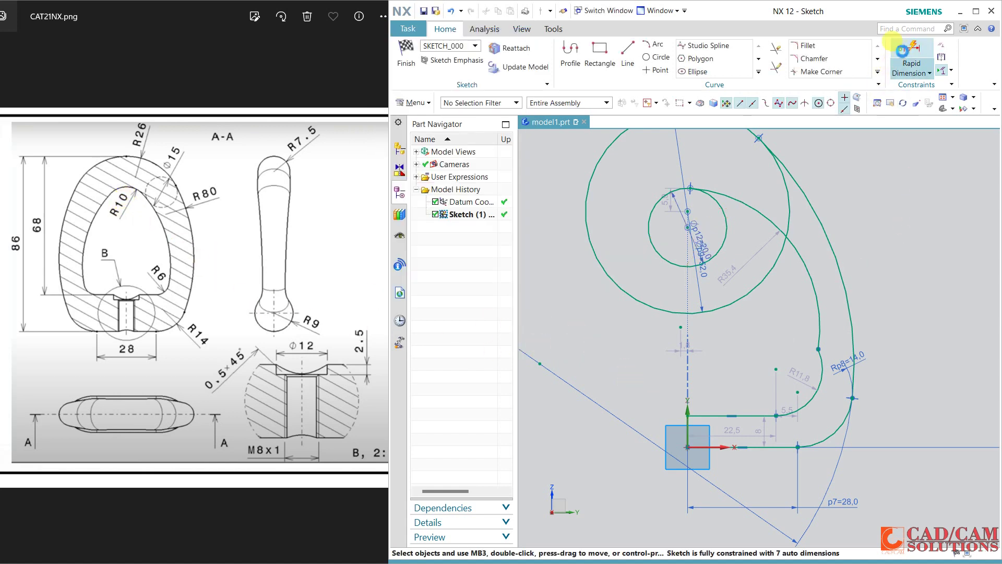
Dimension the height from the inner line to the outer circle's top as 68
click(895, 66)
shift+middle_drag(749, 329, 755, 377)
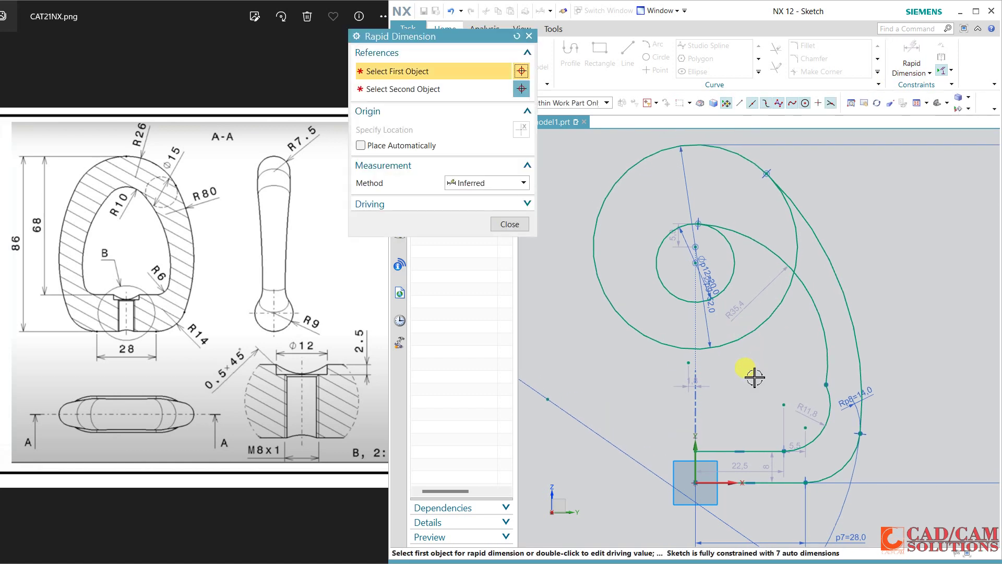
click(727, 450)
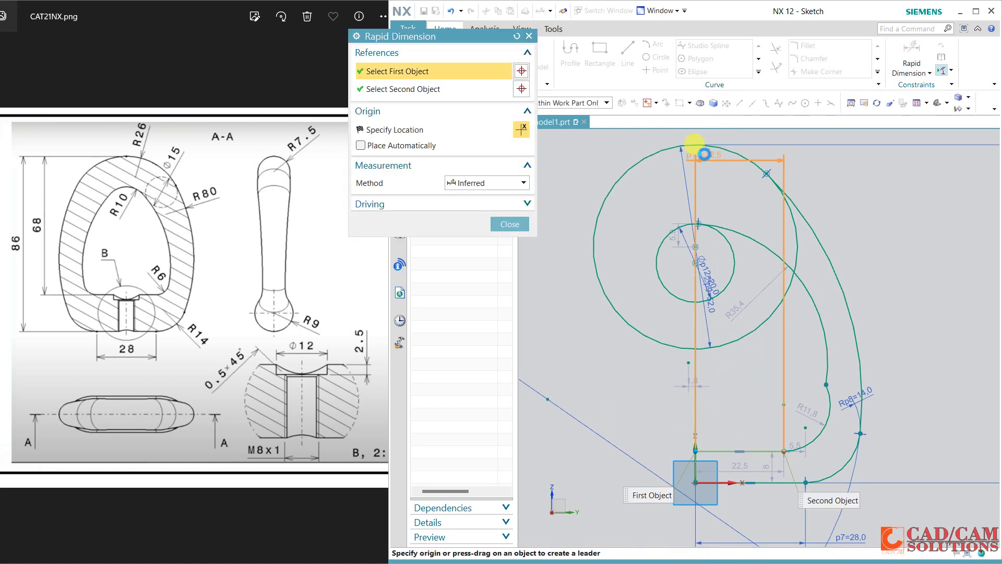
click(679, 169)
click(554, 253)
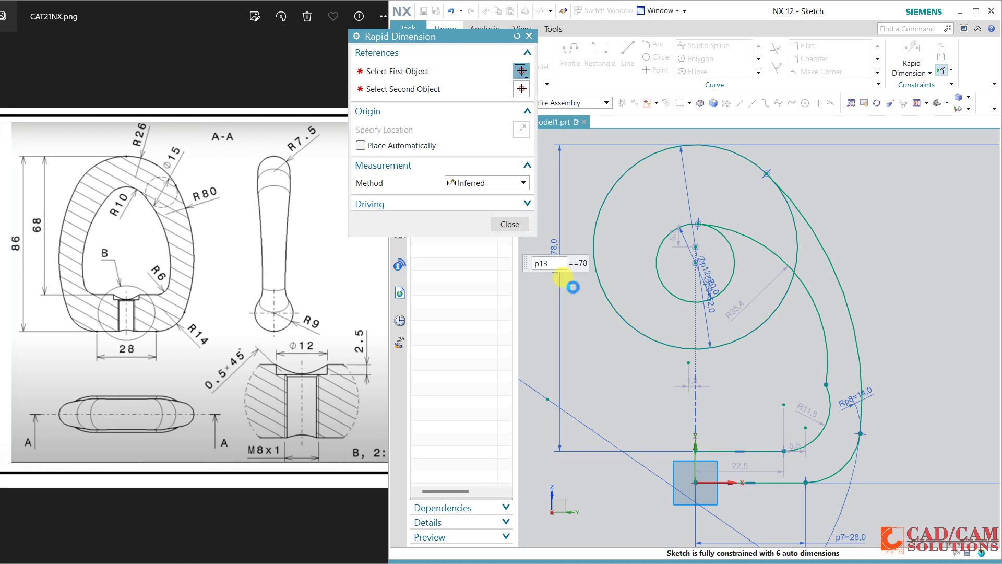
text(68)
key(Return)
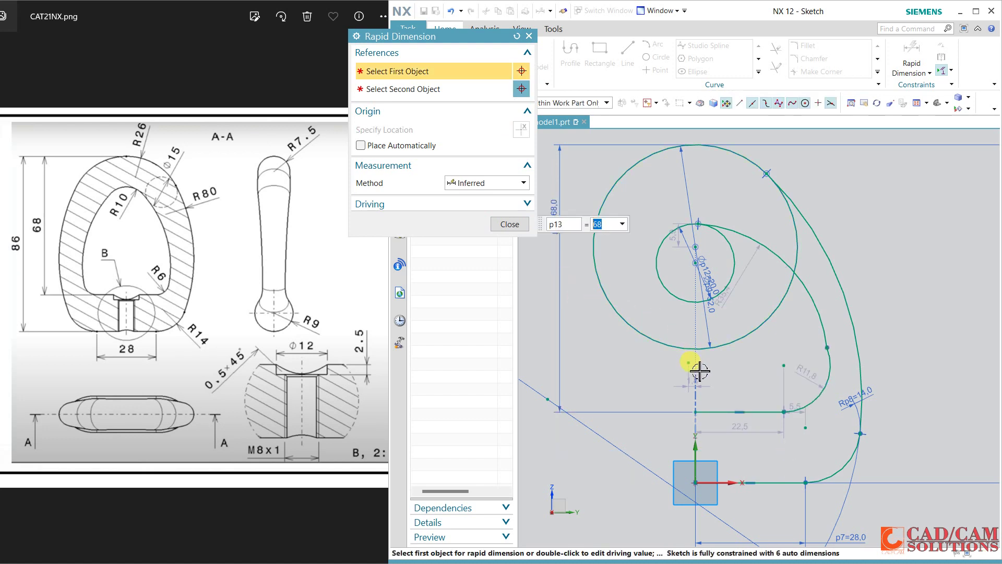
click(522, 225)
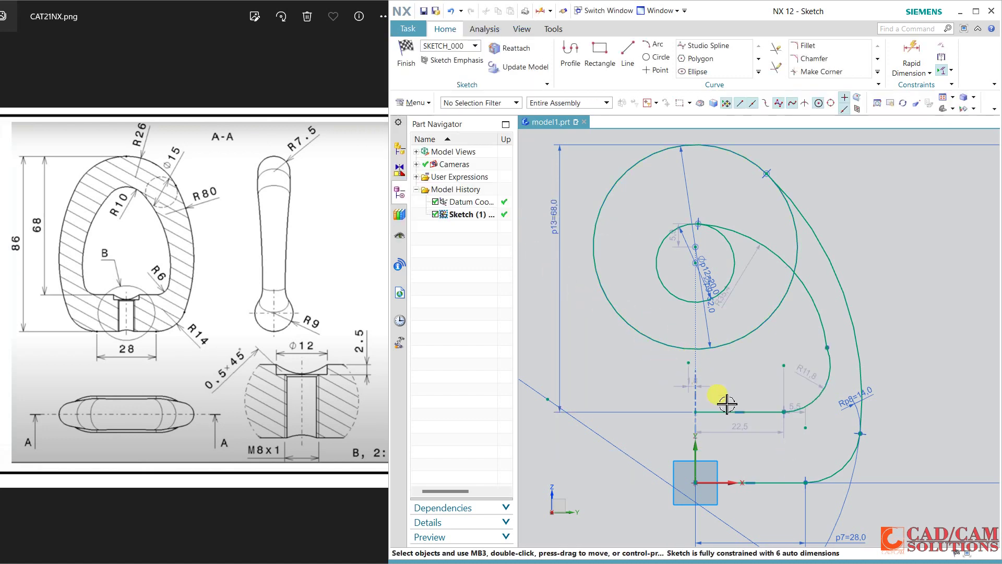
Make the two inner arcs tangent and change the R11.8 fillet to R6
click(826, 329)
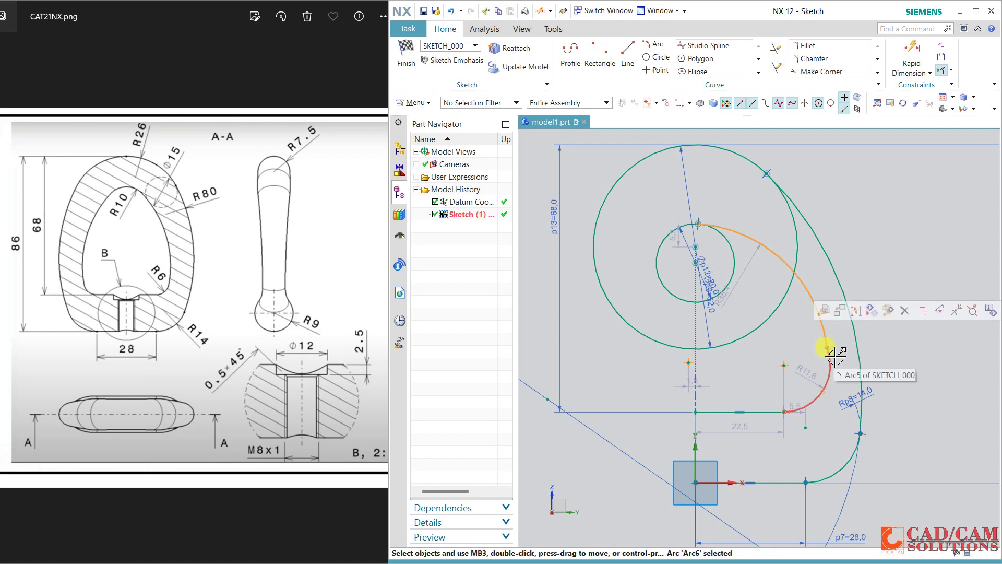
click(835, 358)
click(878, 323)
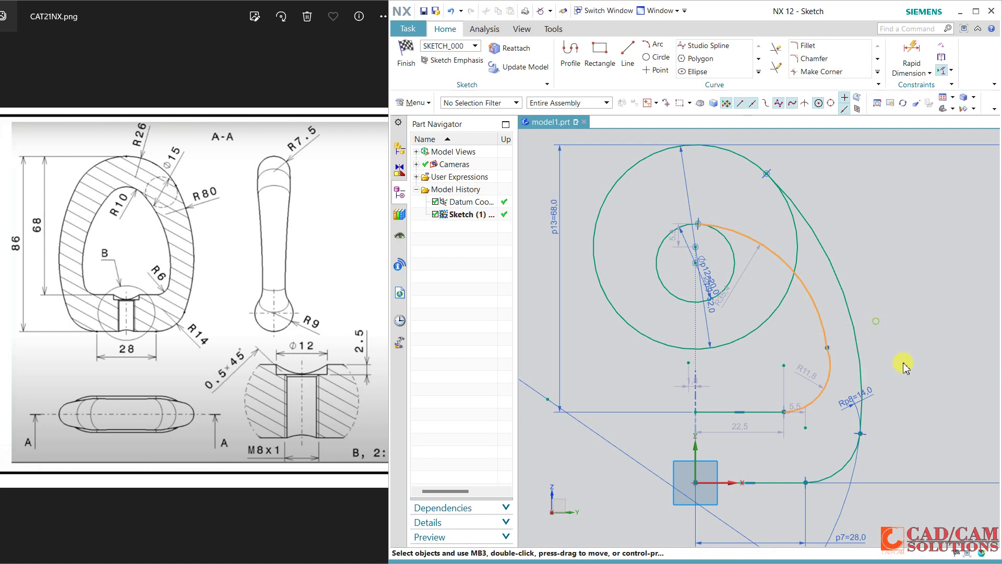
double_click(809, 376)
text(6)
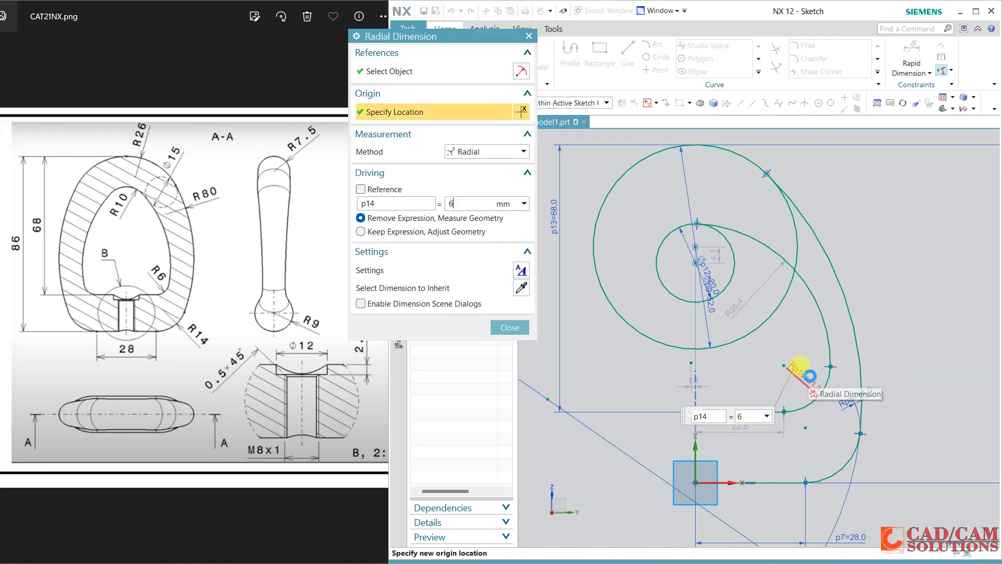
key(Return)
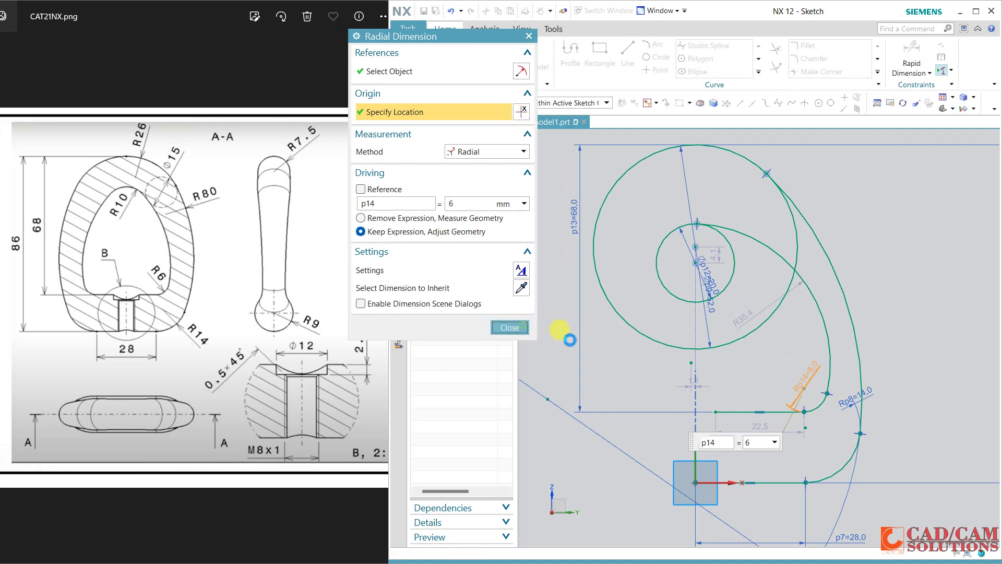
key(Escape)
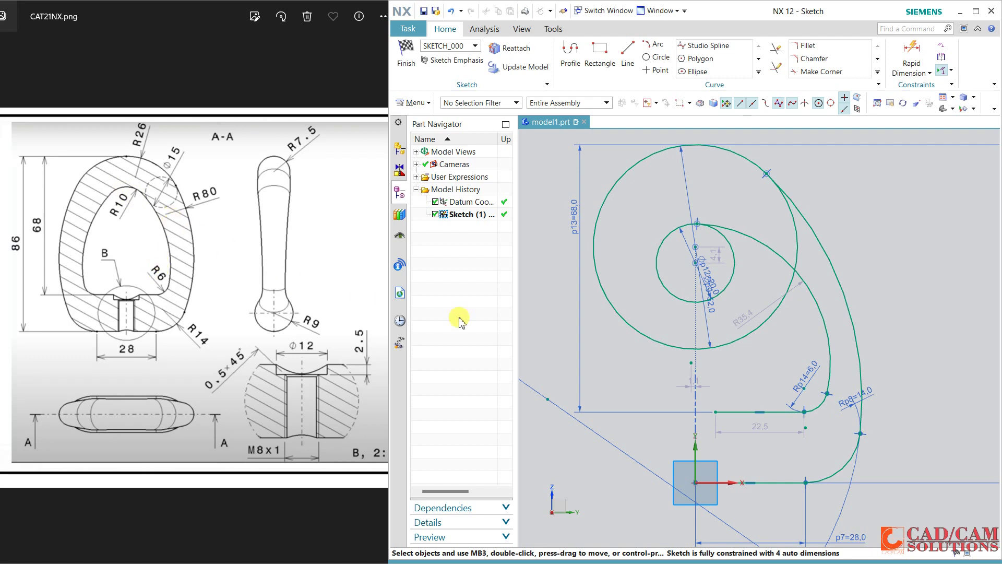
Put the inner line's left end on the vertical axis and stretch it to 28
click(715, 411)
click(698, 453)
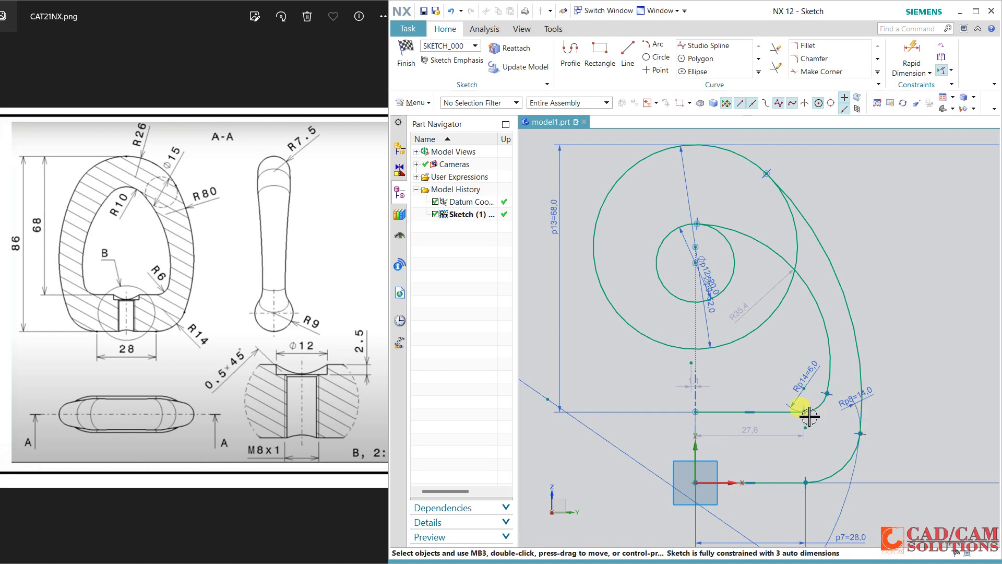
drag(808, 416, 805, 425)
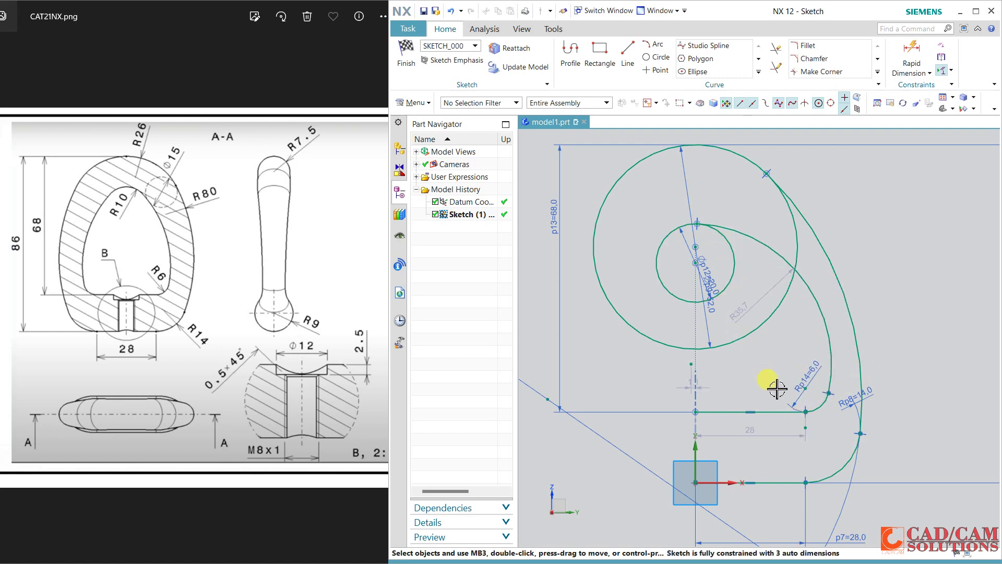
Draw a vertical line from the origin up to the outer circle's top
click(628, 57)
click(697, 484)
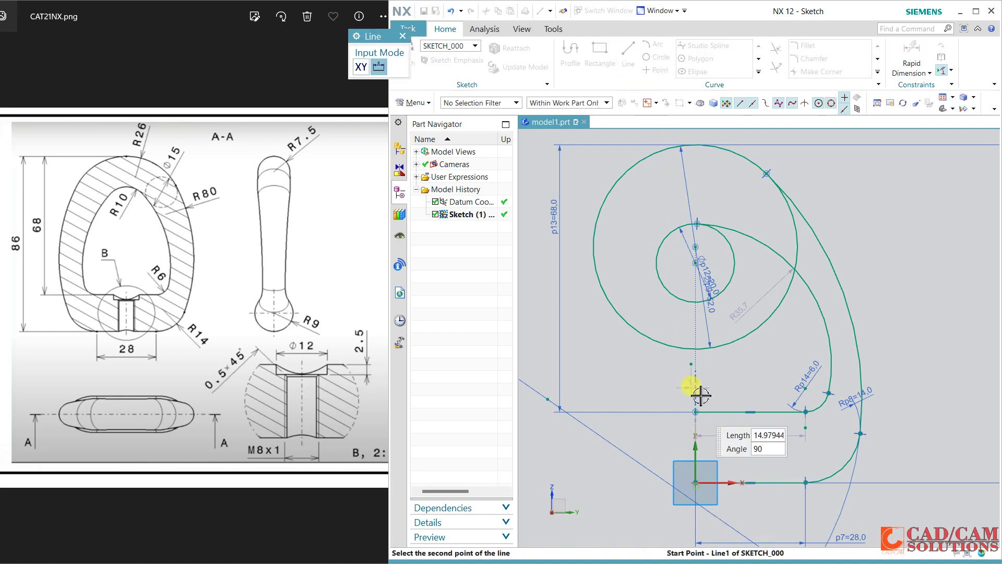
click(696, 139)
key(Escape)
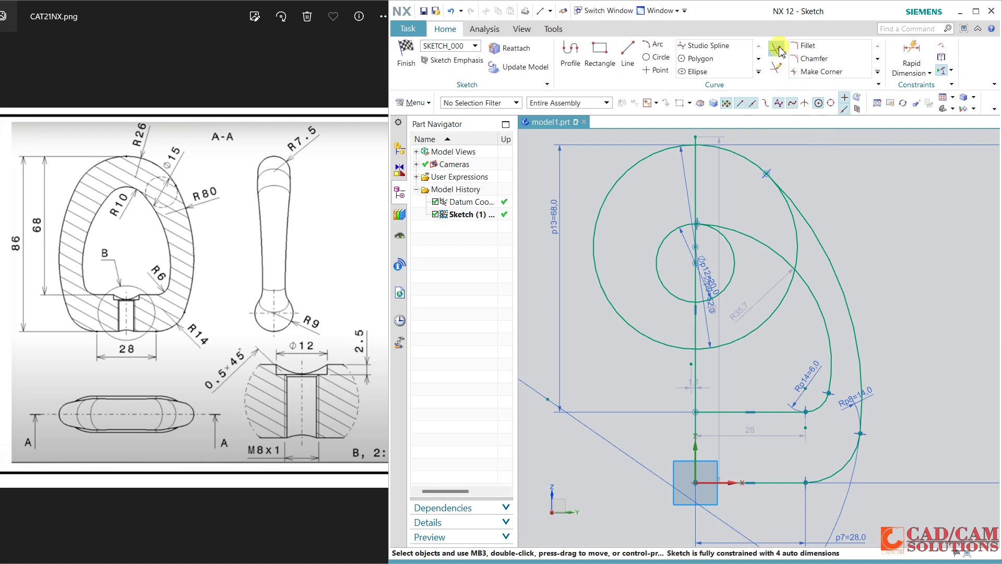
Quick Trim three leftover pieces of the large circle
click(778, 50)
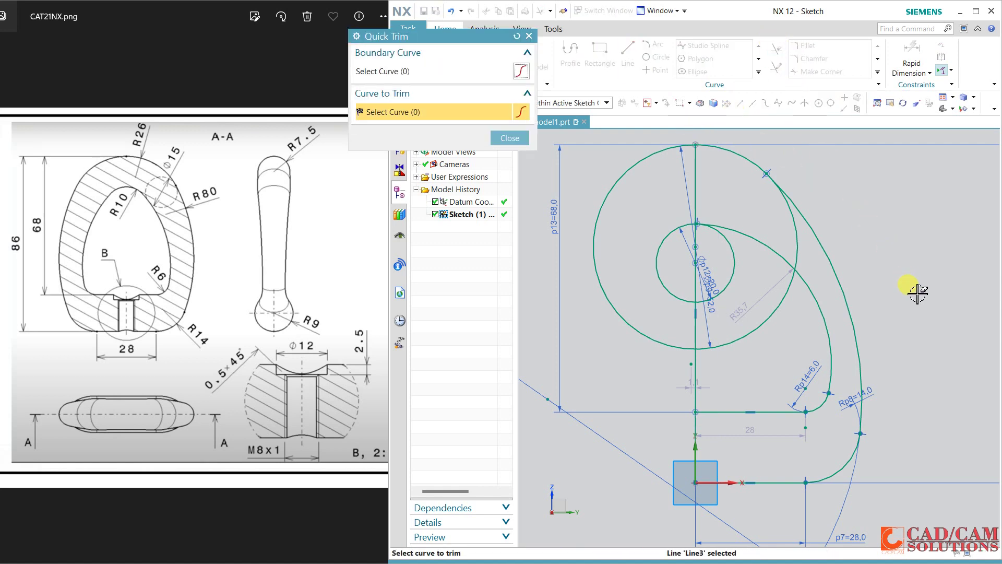
click(599, 199)
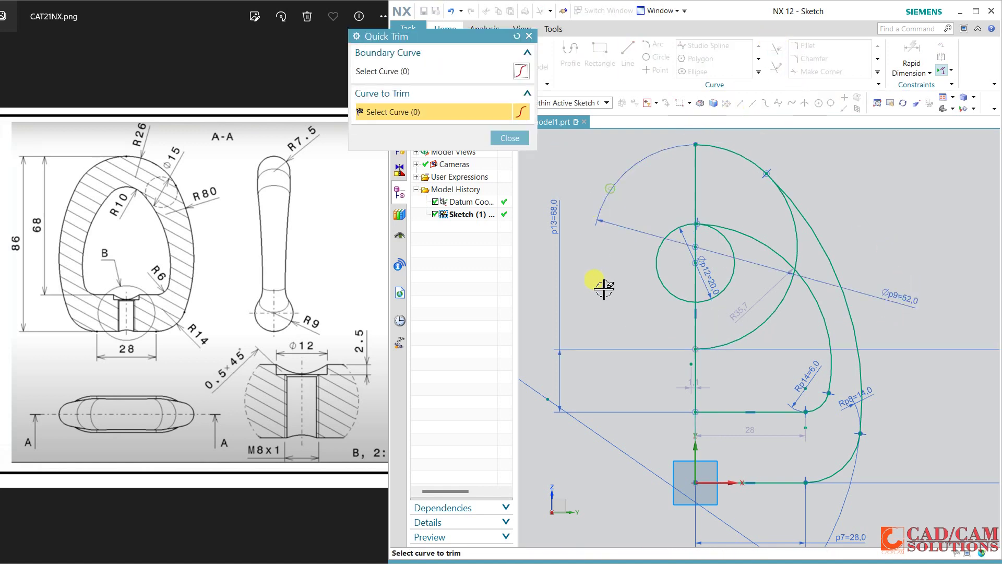
click(768, 314)
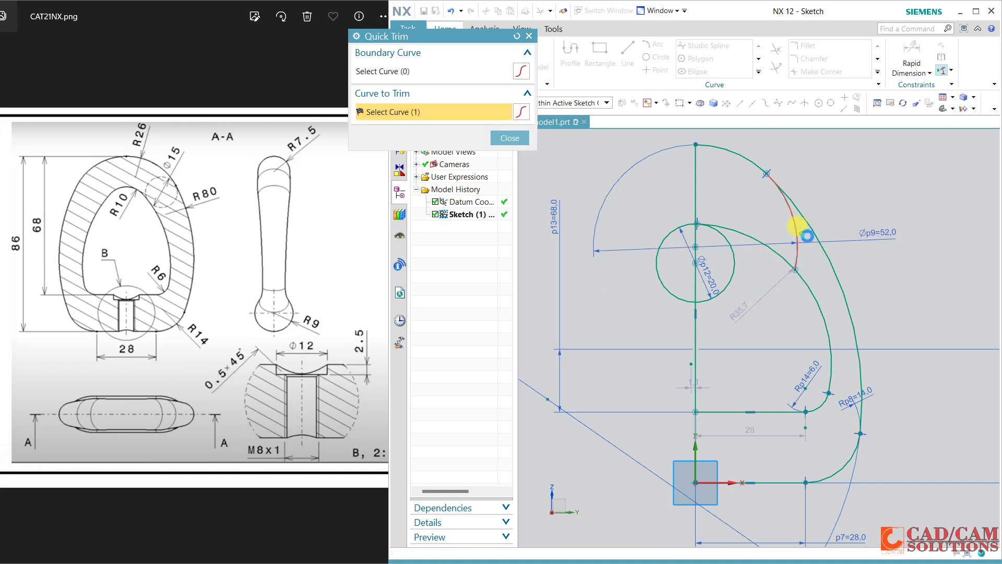
click(795, 226)
middle_click(872, 235)
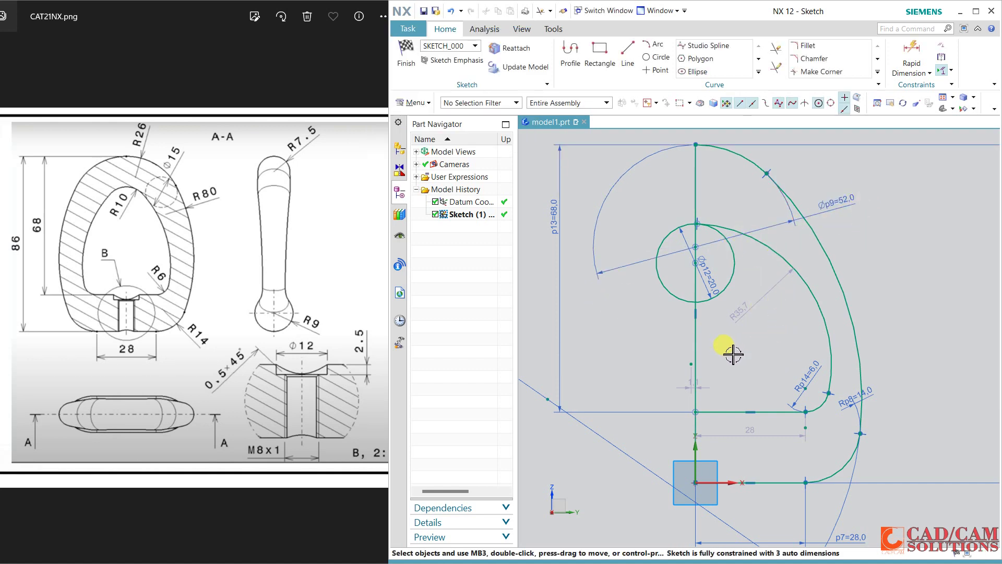
Convert the vertical line into a reference centreline
click(697, 185)
click(895, 298)
shift+middle_drag(895, 299, 868, 306)
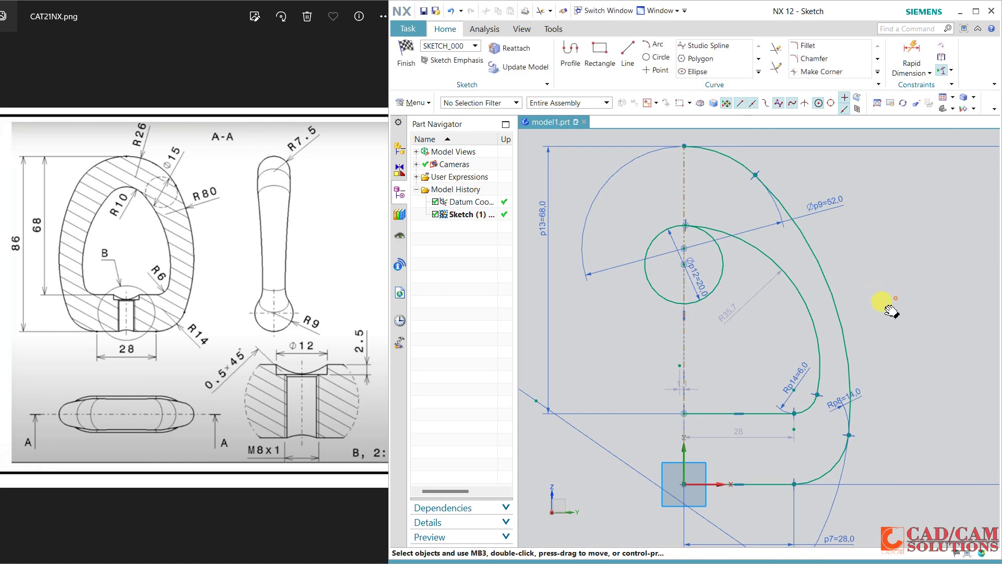
click(655, 59)
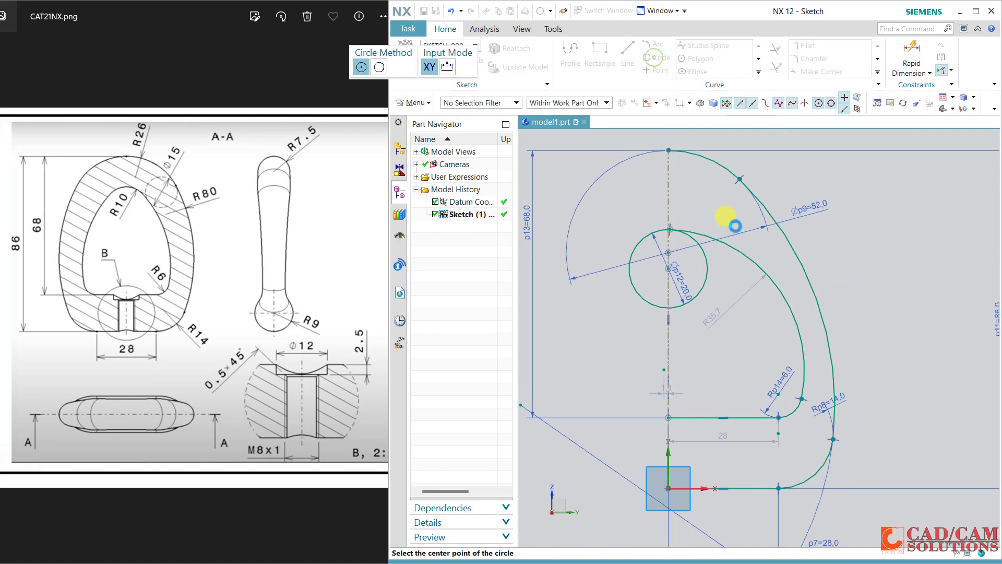
Draw a small circle near the outer arc and make it tangent to the outer arc
click(766, 243)
click(765, 254)
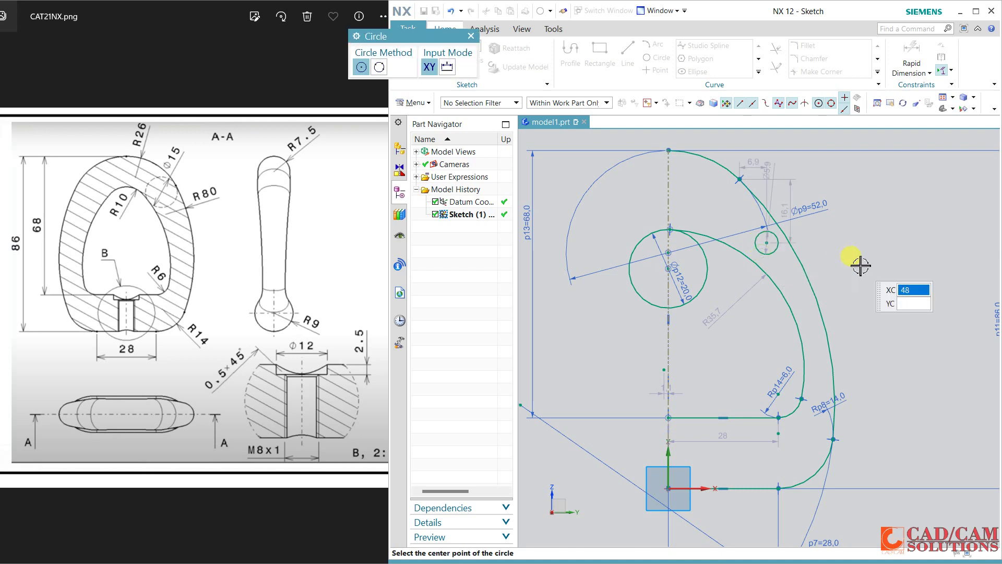
key(Escape)
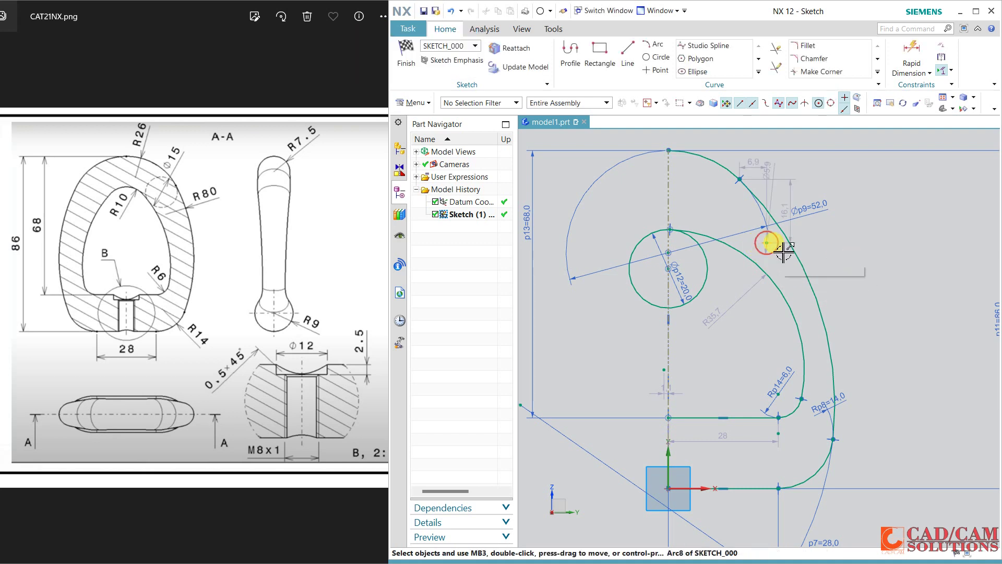
click(790, 252)
click(799, 252)
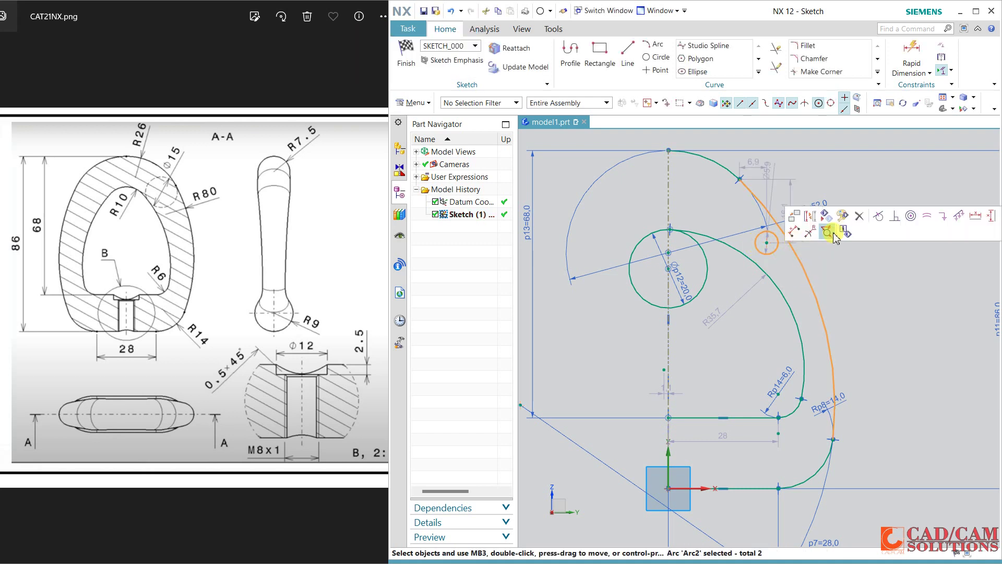
click(883, 216)
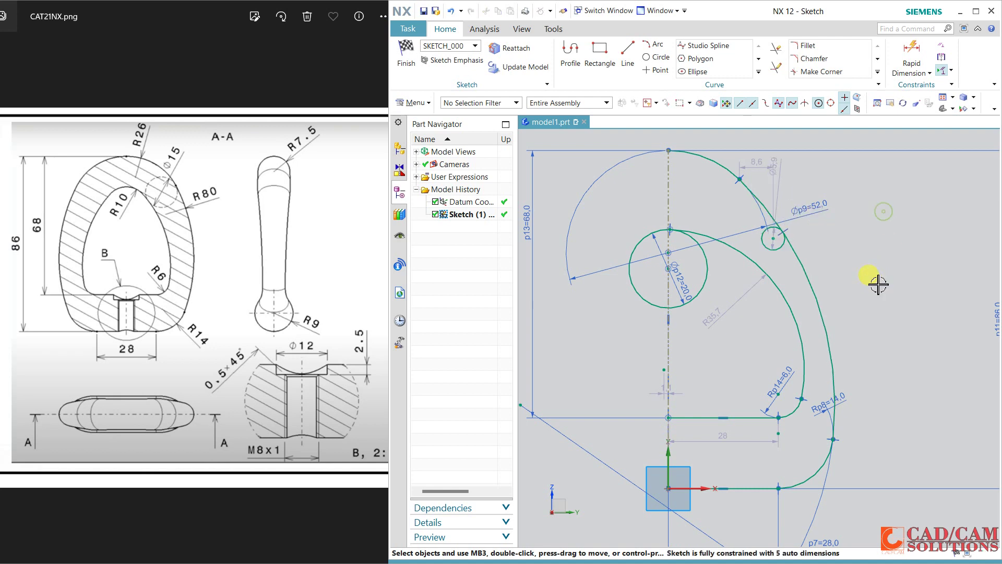
Make the small circle tangent to the inner arc as well
click(781, 245)
click(775, 282)
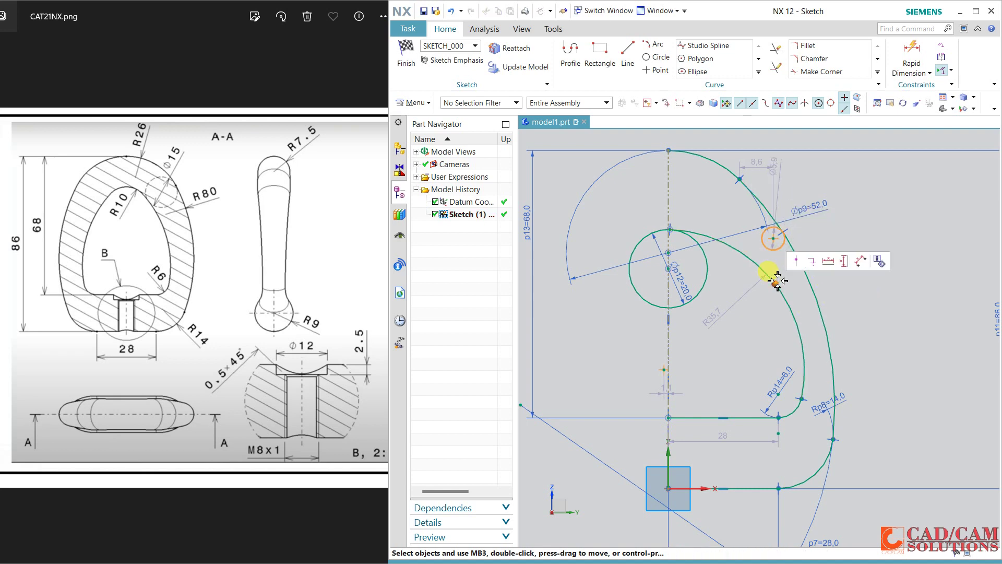
click(857, 306)
click(775, 244)
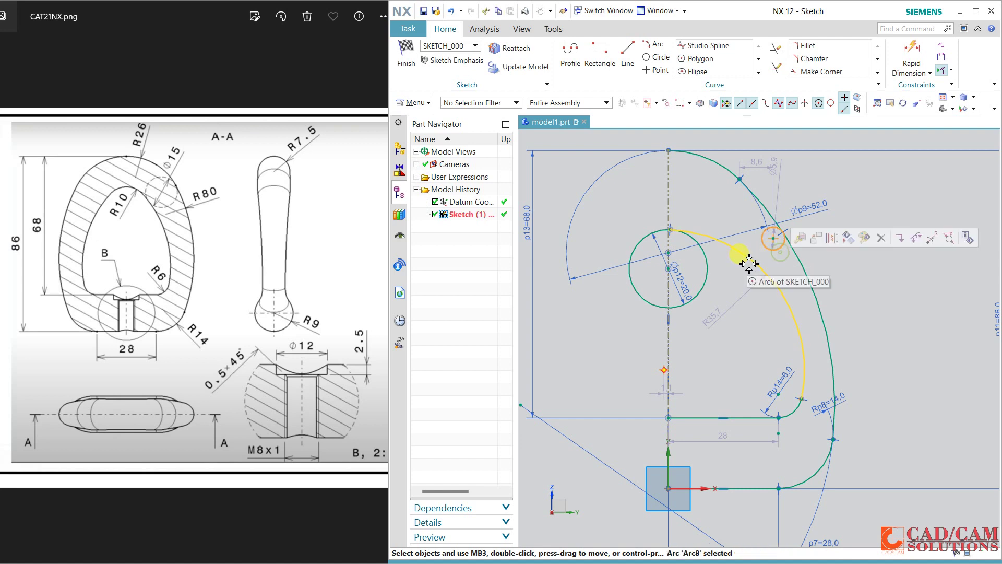
click(750, 253)
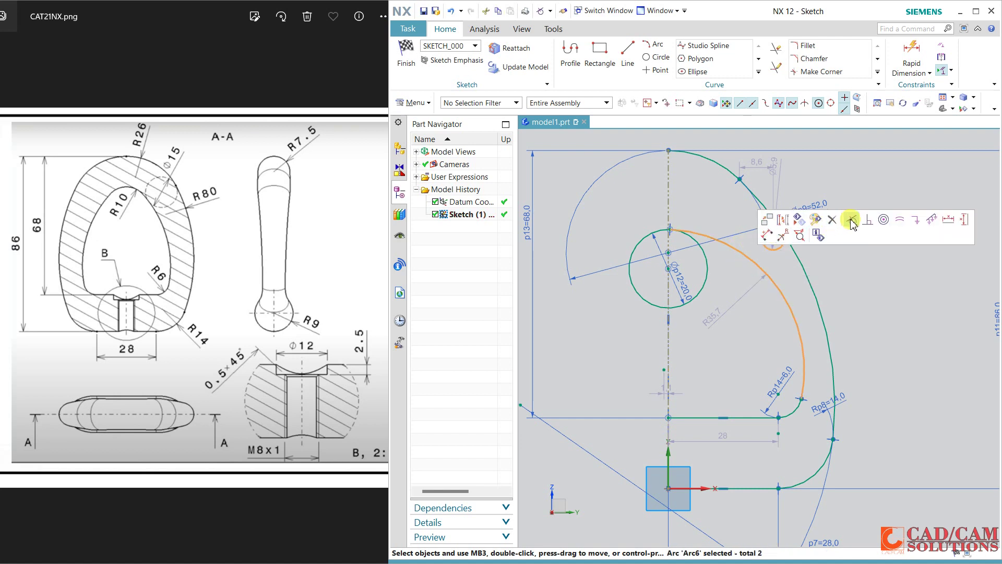
click(778, 236)
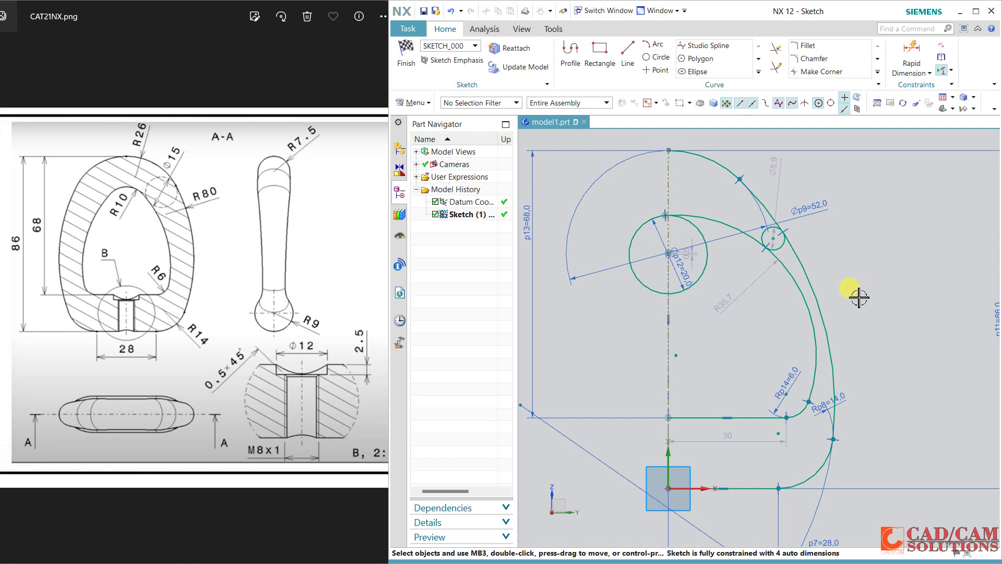
Move the small circle upward and make it tangent at the outer arc's top end point
mouse_move(706, 216)
mouse_down()
mouse_move(700, 224)
mouse_move(713, 221)
mouse_move(694, 211)
mouse_up()
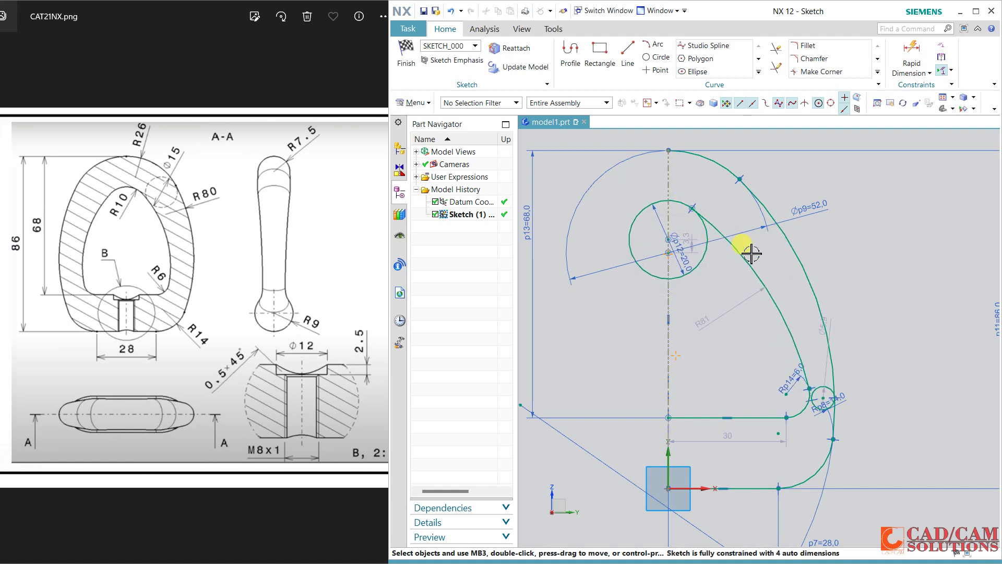
mouse_move(823, 398)
mouse_down()
mouse_move(781, 259)
mouse_move(756, 242)
mouse_up()
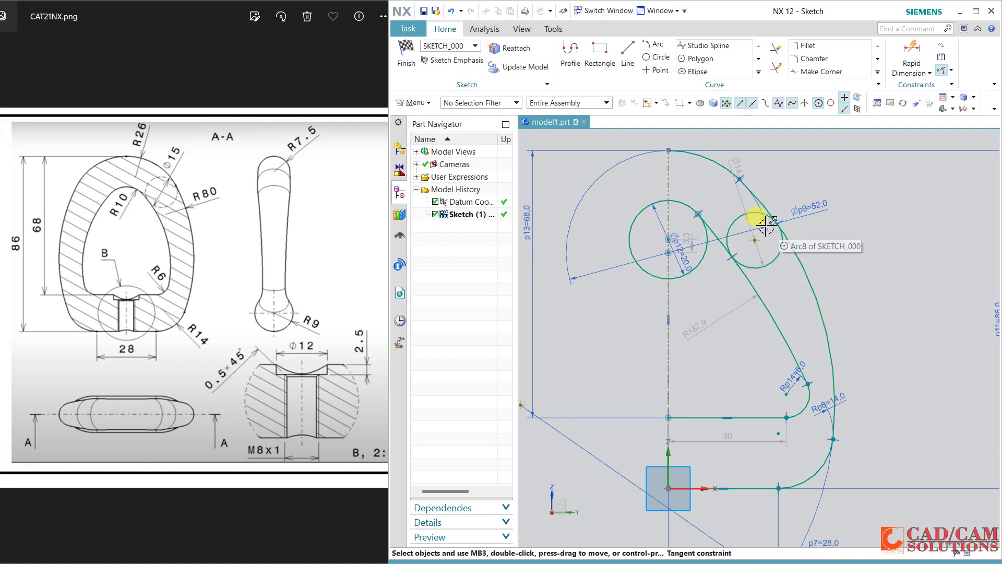
click(742, 184)
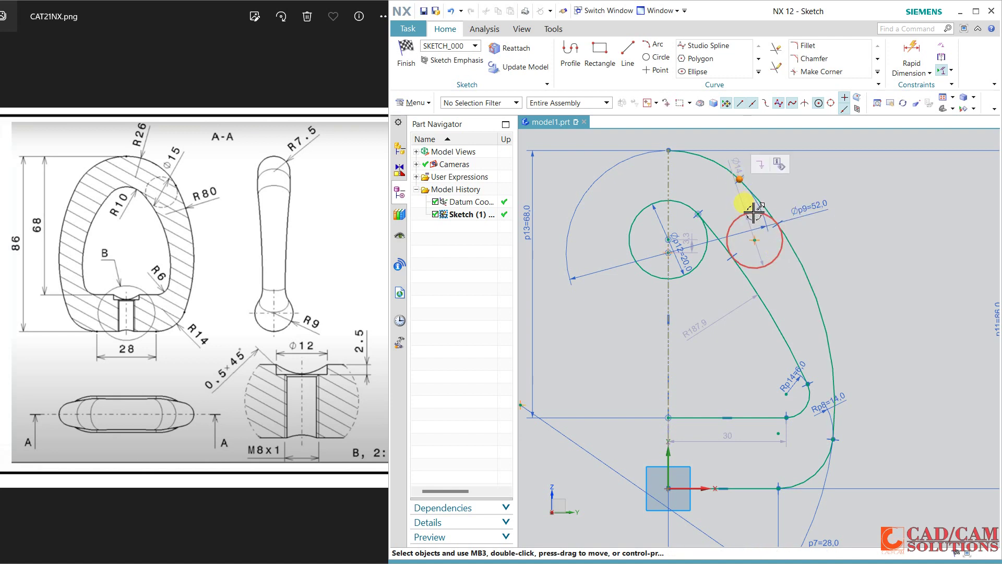
click(753, 212)
click(768, 195)
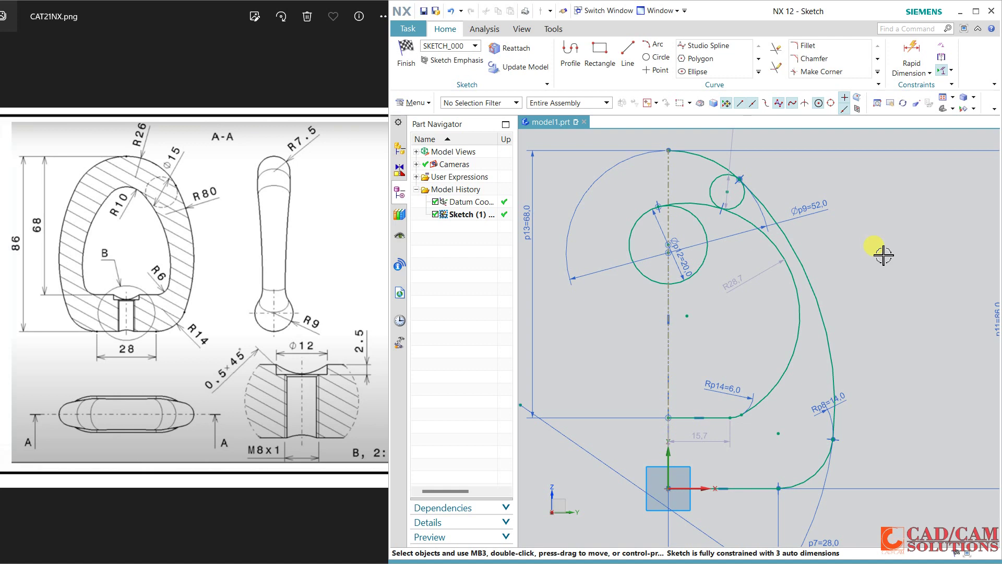
Change the small circle's diameter dimension to 15 mm
double_click(731, 142)
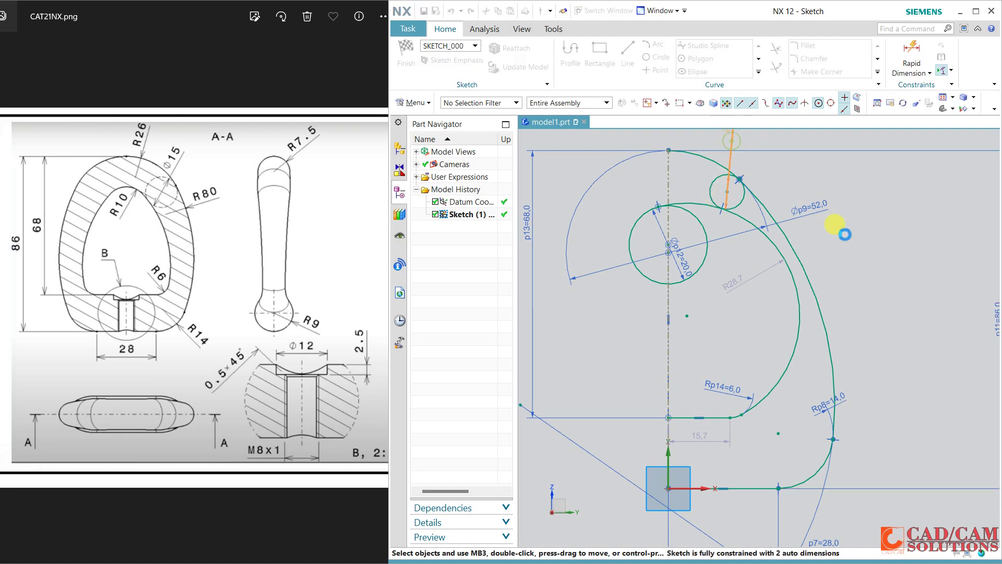
text(15)
key(Return)
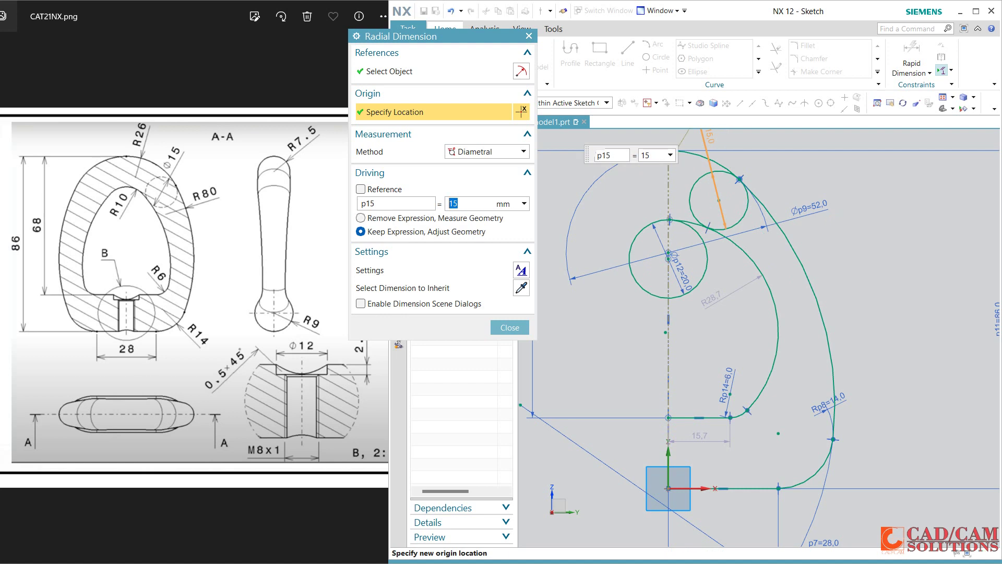
click(510, 327)
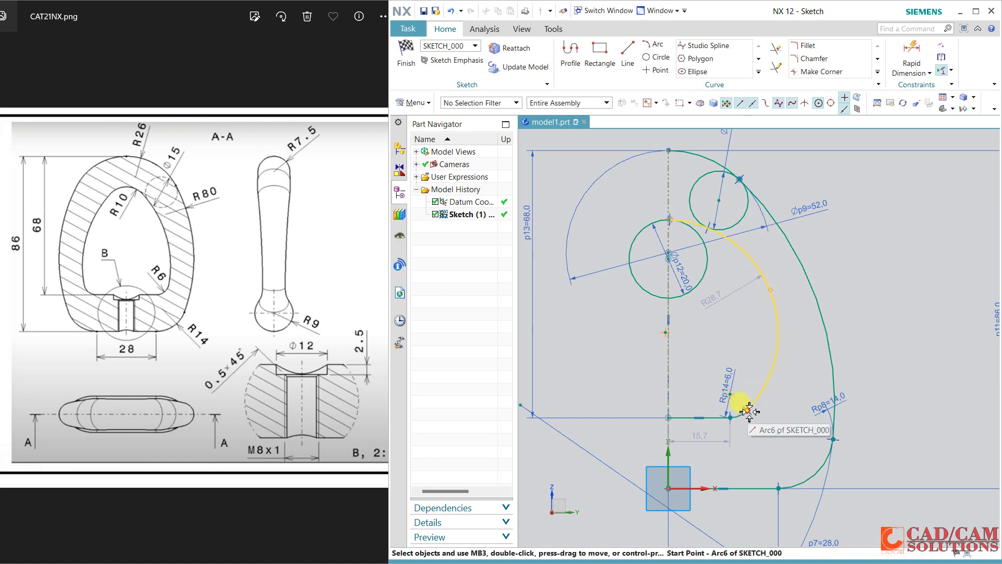
Reshape the inner arc by dragging its start point and radius
drag(749, 412, 752, 372)
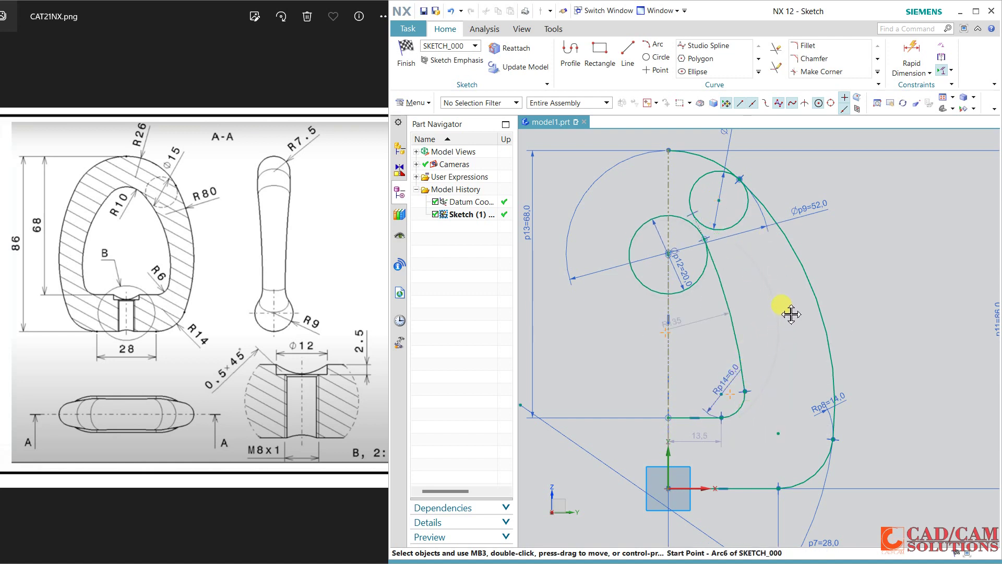
drag(791, 314, 722, 347)
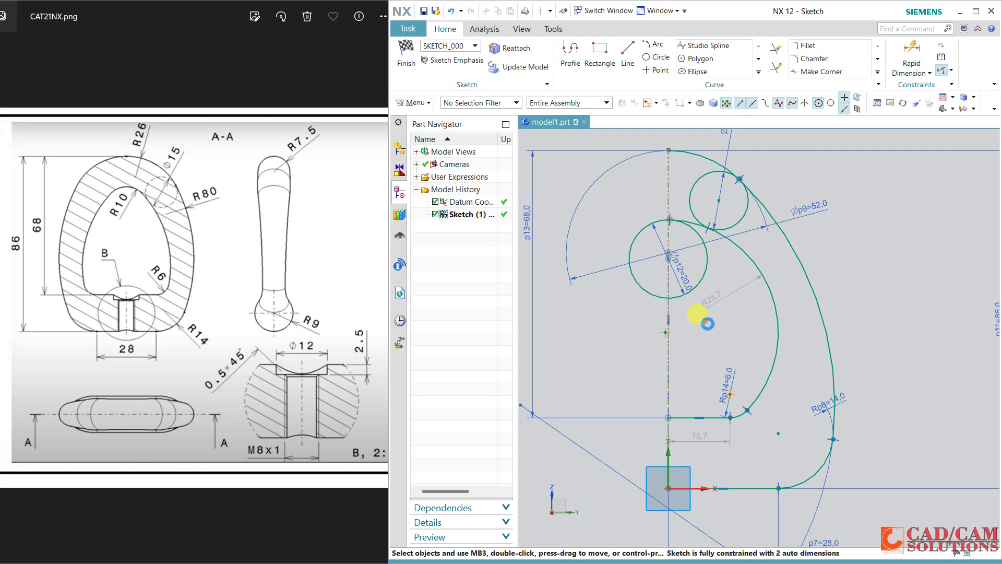
shift+middle_drag(707, 324, 709, 358)
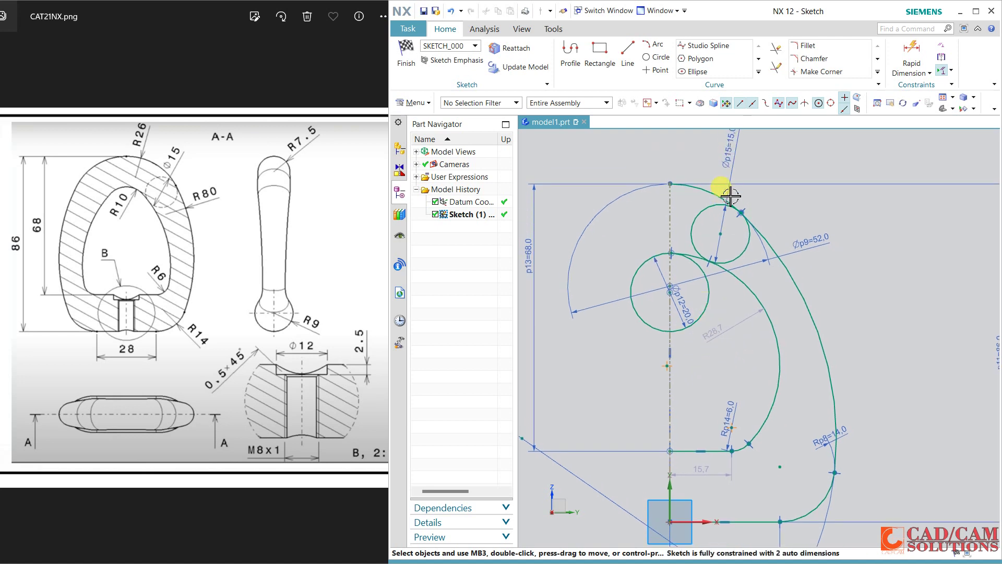
scroll(712, 331, down, 3)
scroll(711, 224, up, 3)
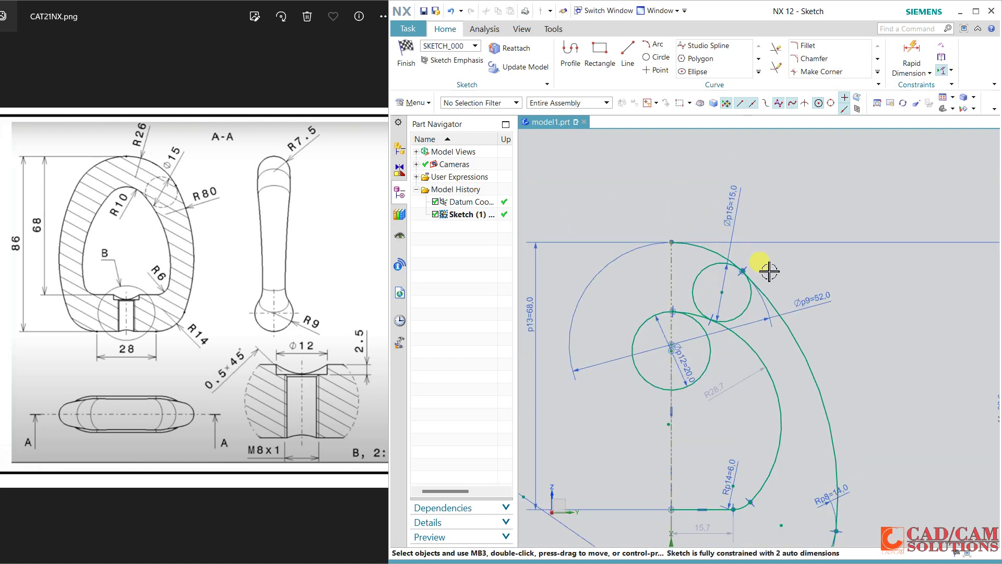
Move the p9 Ø52 dimension aside and convert the Ø15 circle to reference geometry
mouse_move(760, 292)
mouse_down()
mouse_move(719, 173)
mouse_move(720, 189)
mouse_up()
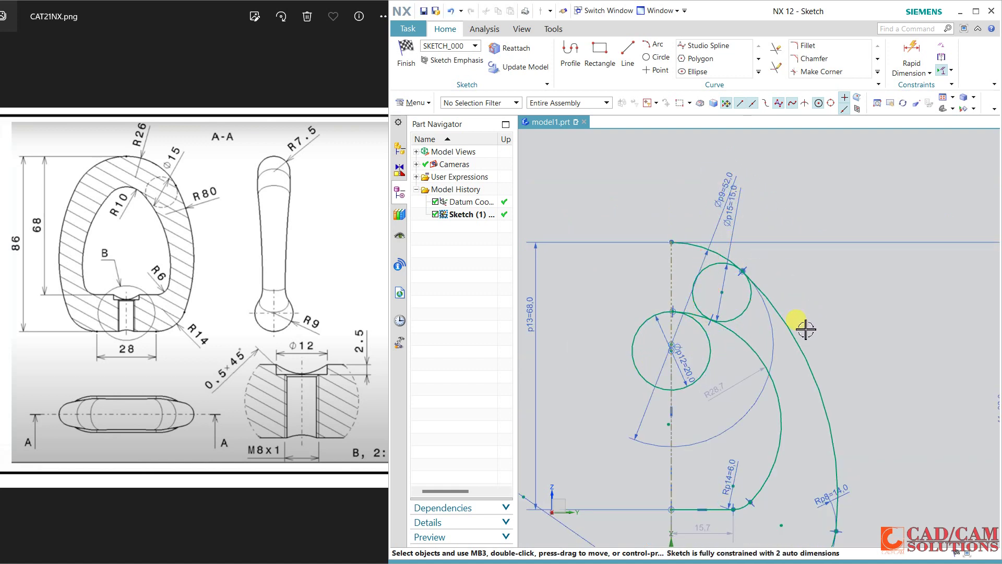
click(748, 312)
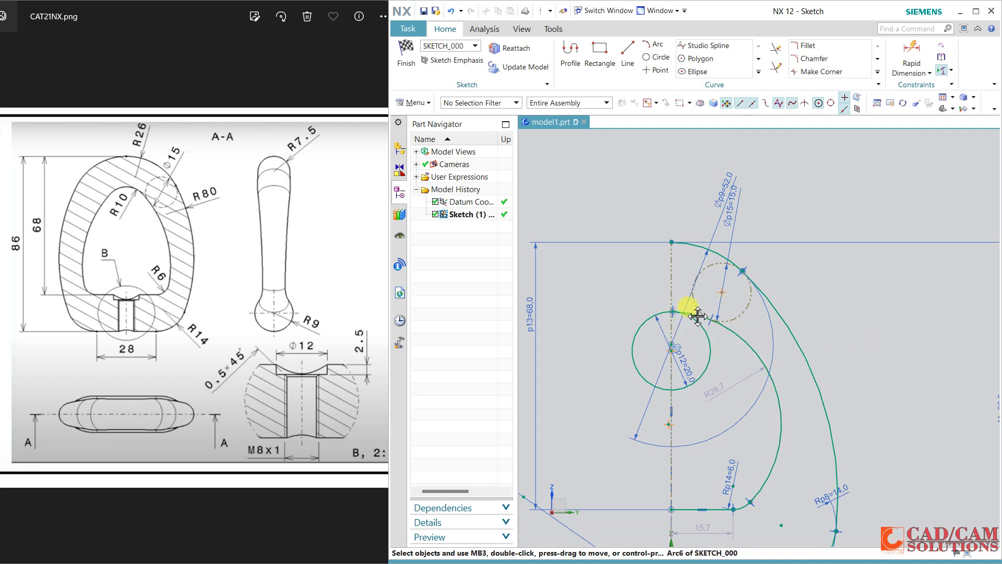
drag(777, 384, 803, 379)
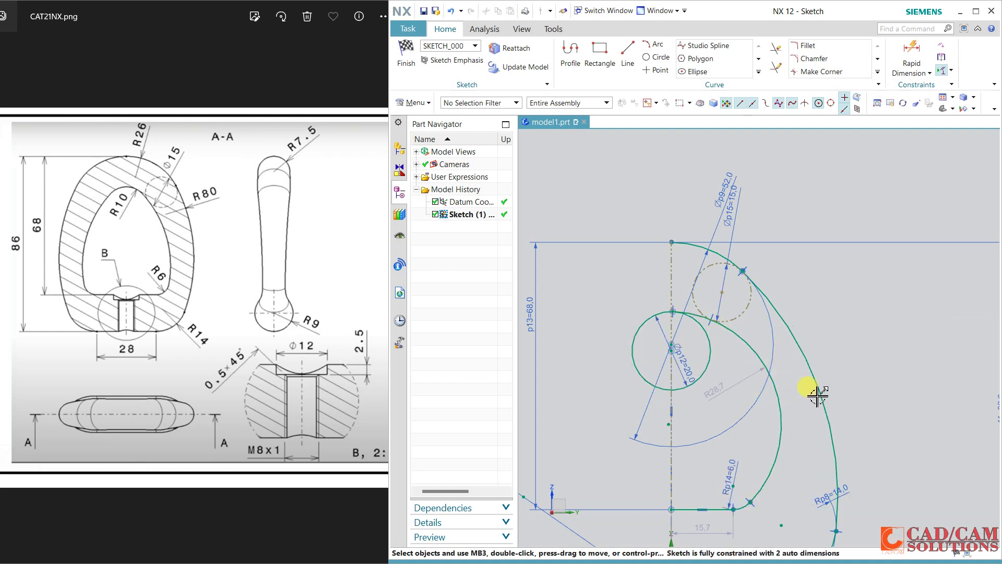
shift+middle_drag(810, 383, 785, 318)
Delete the inner arc and draw a three-point arc from the lower fillet to the Ø20 circle
click(784, 318)
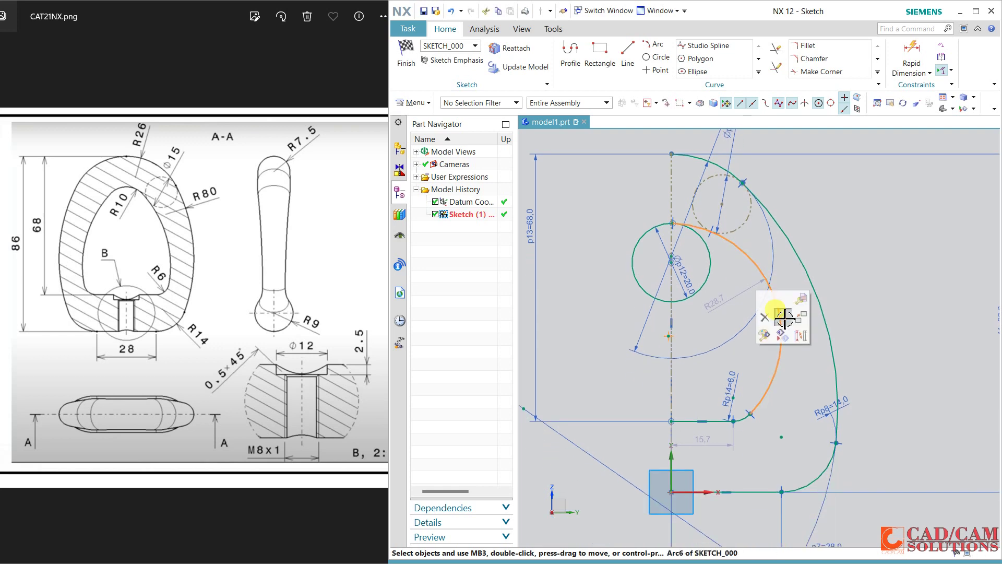
click(767, 317)
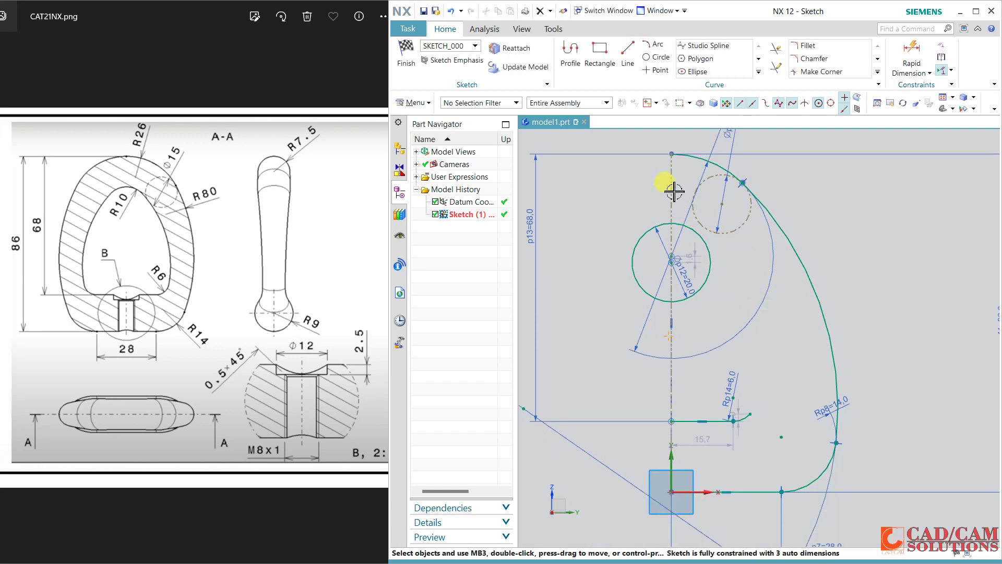
click(656, 45)
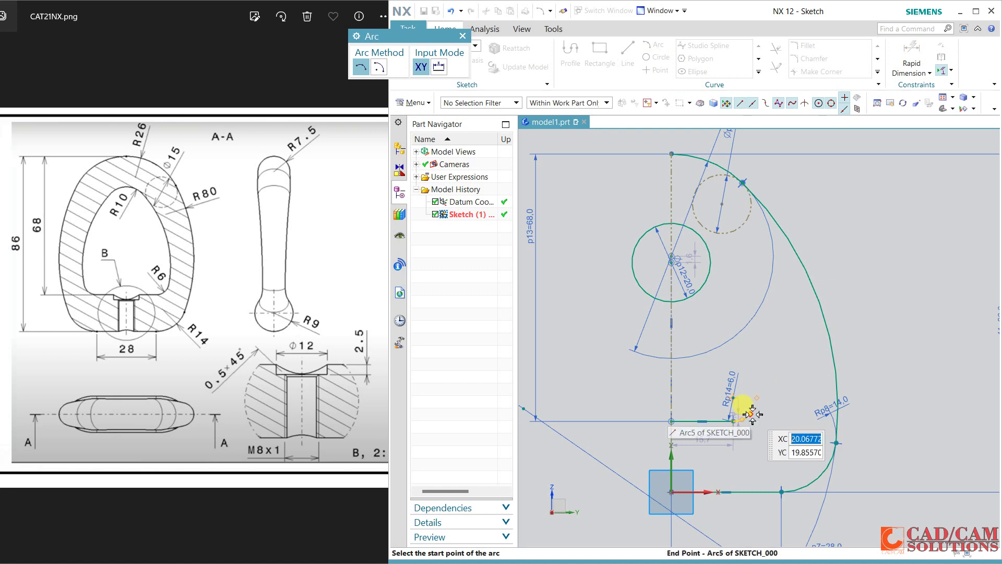
click(751, 414)
click(703, 238)
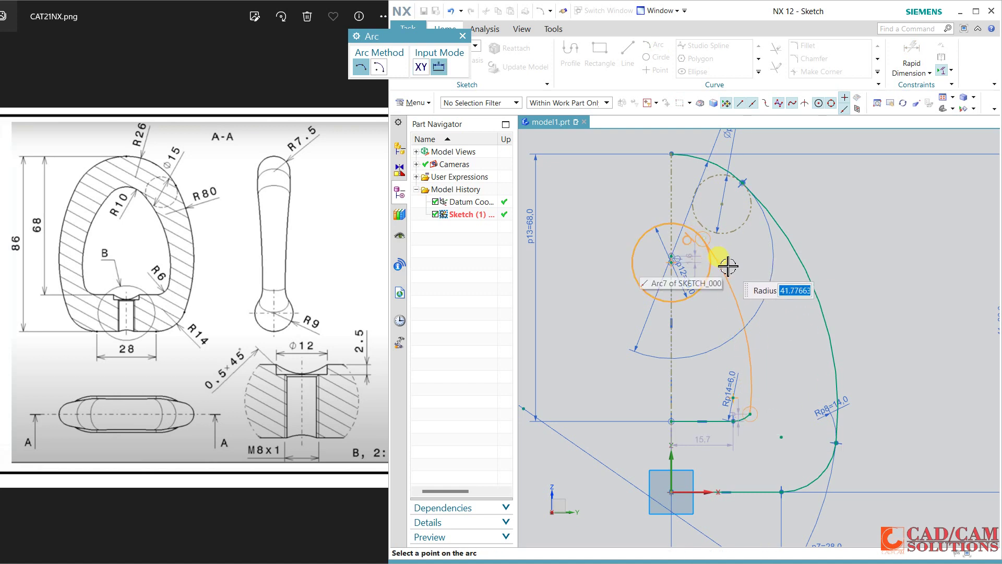
click(728, 266)
key(Escape)
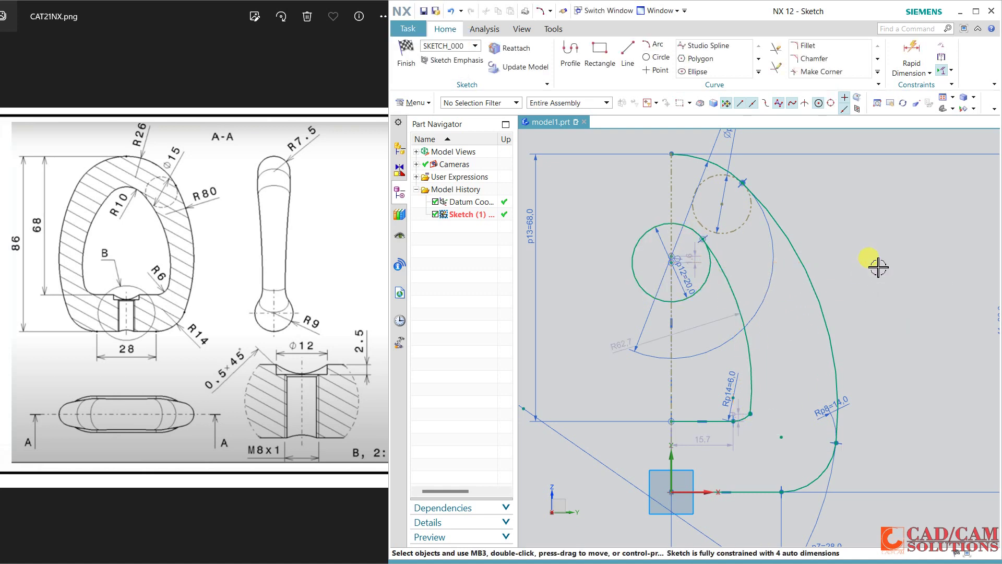
scroll(825, 204, up, 2)
scroll(799, 217, up, 2)
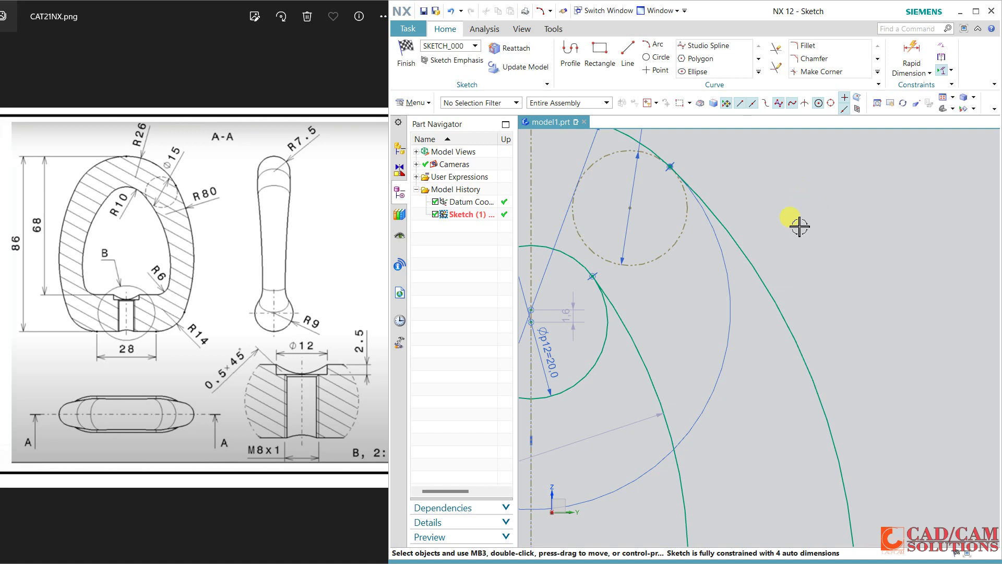
Constrain the new arc's endpoint onto the dashed reference circle
click(595, 279)
click(591, 258)
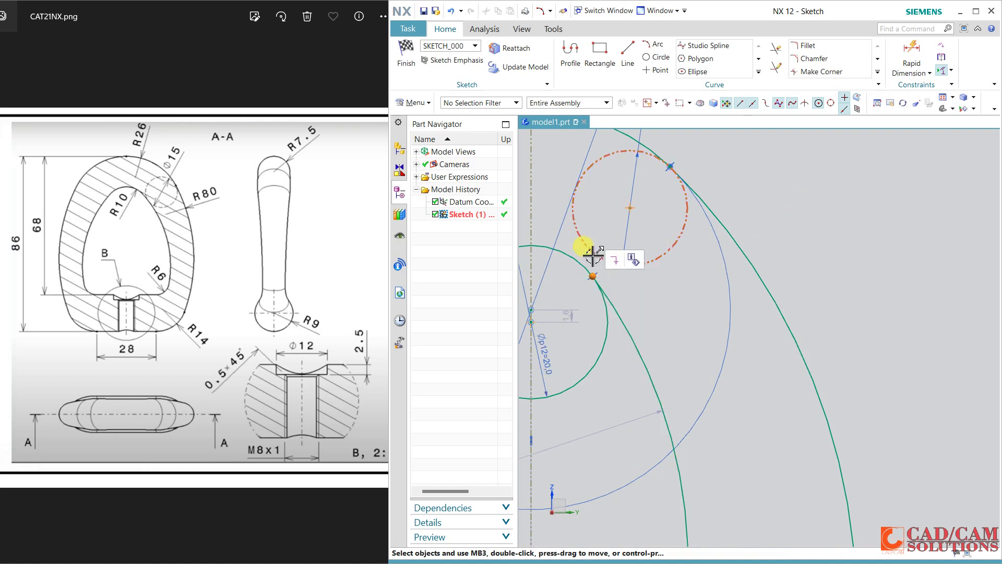
click(641, 234)
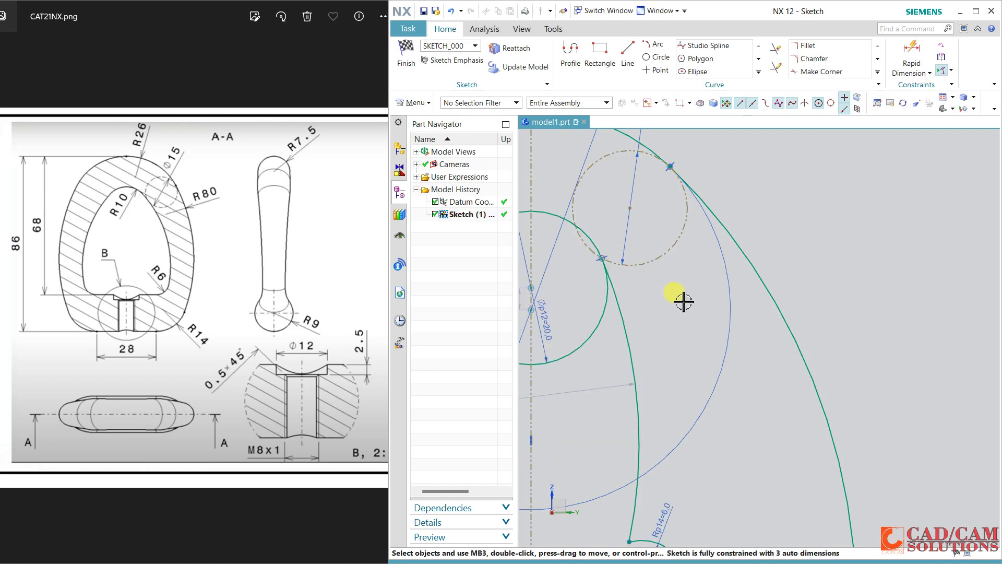
scroll(725, 313, down, 2)
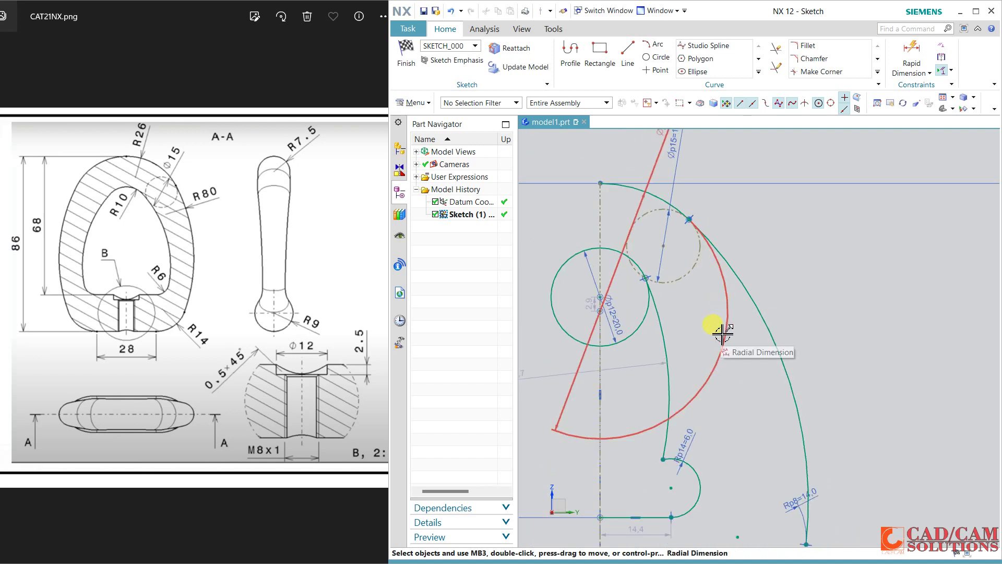
shift+middle_drag(716, 339, 752, 316)
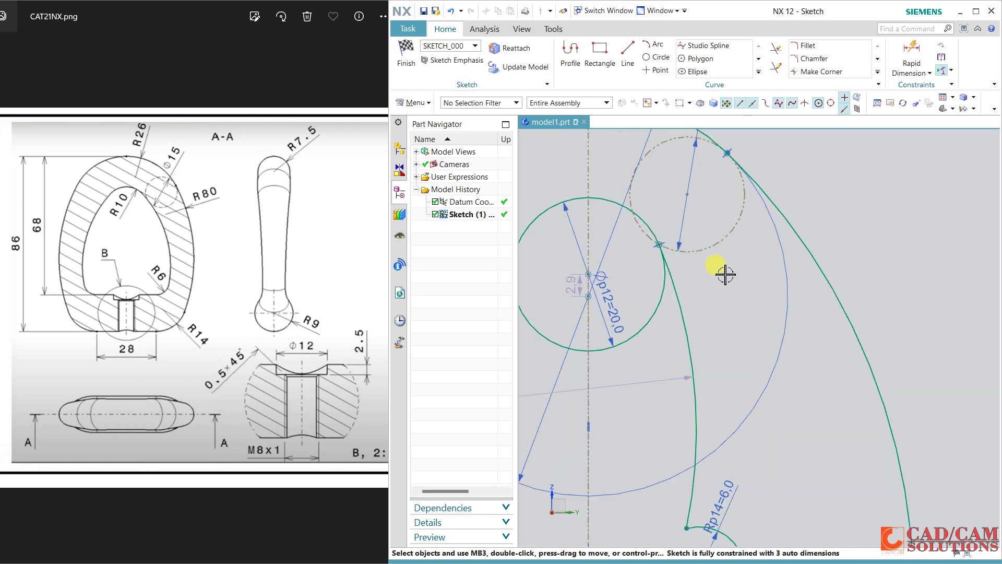
scroll(727, 271, up, 2)
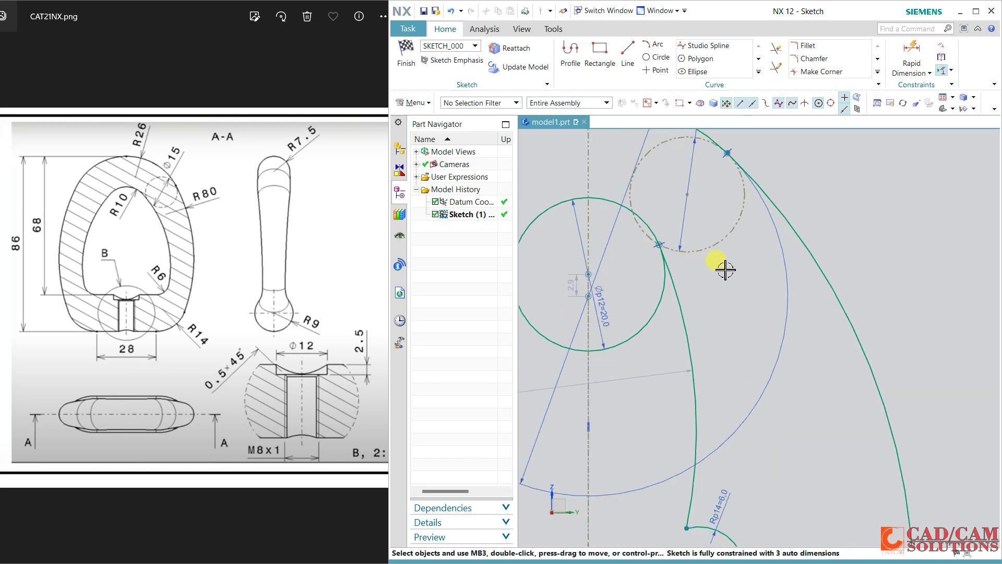
Make the outer arc tangent to the reference circle and the inner arc tangent, fully constraining the sketch
click(631, 198)
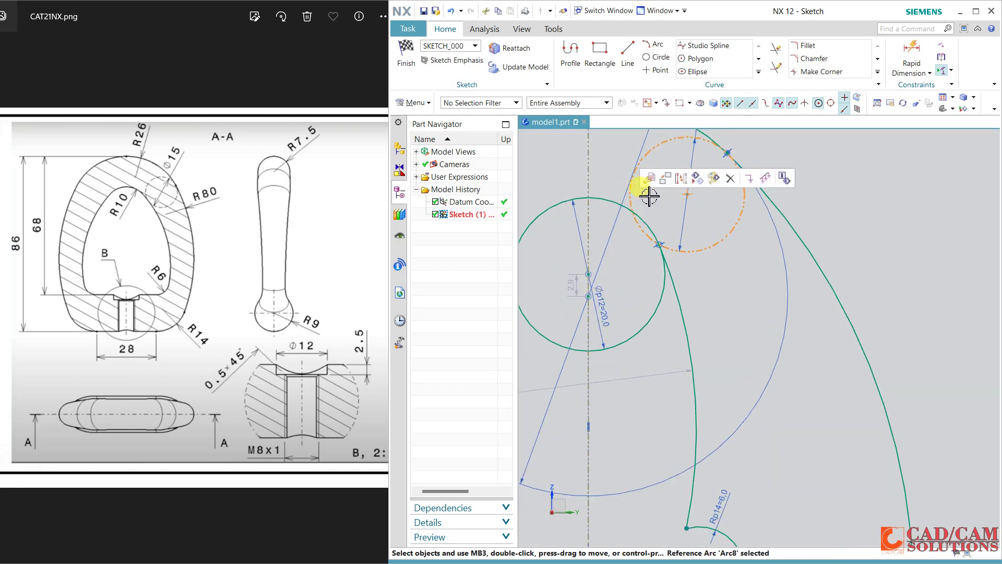
click(680, 288)
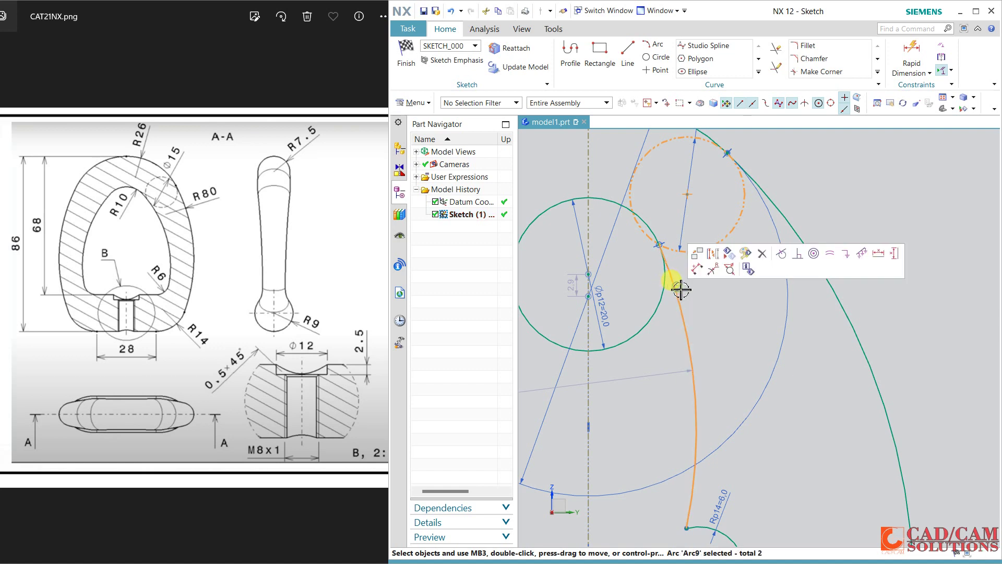
click(779, 254)
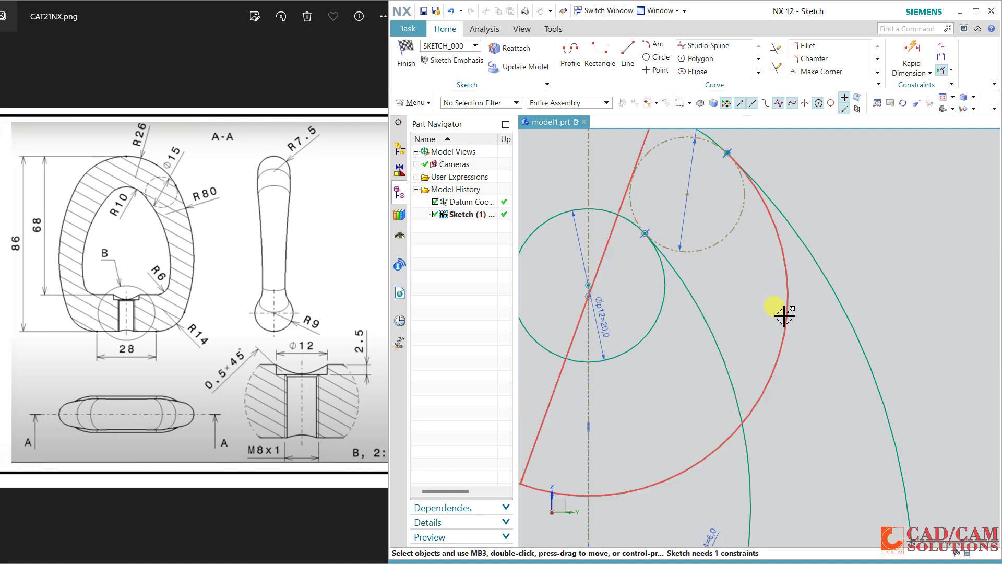
key(ctrl+f)
scroll(778, 358, up, 2)
scroll(817, 291, down, 2)
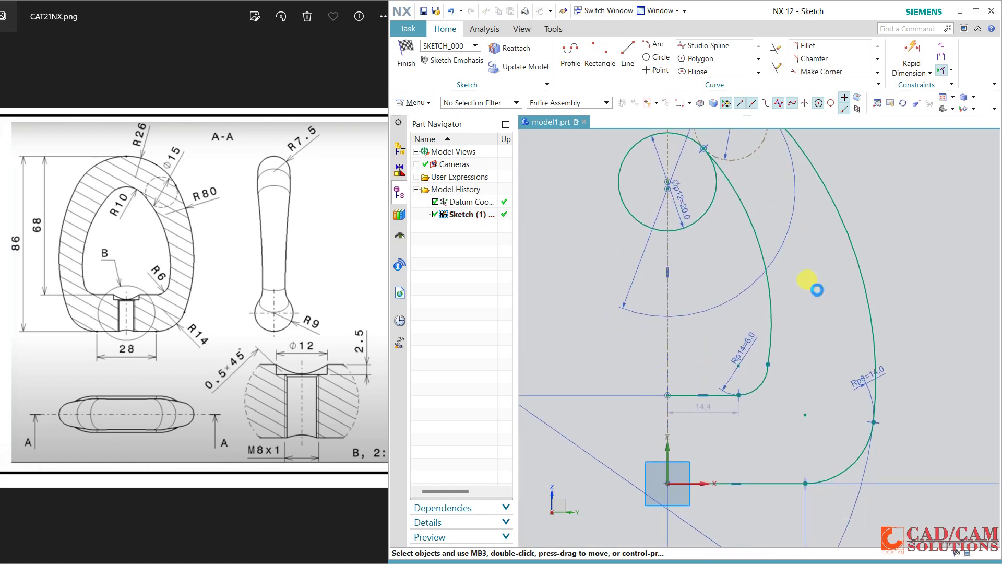
click(768, 365)
click(868, 340)
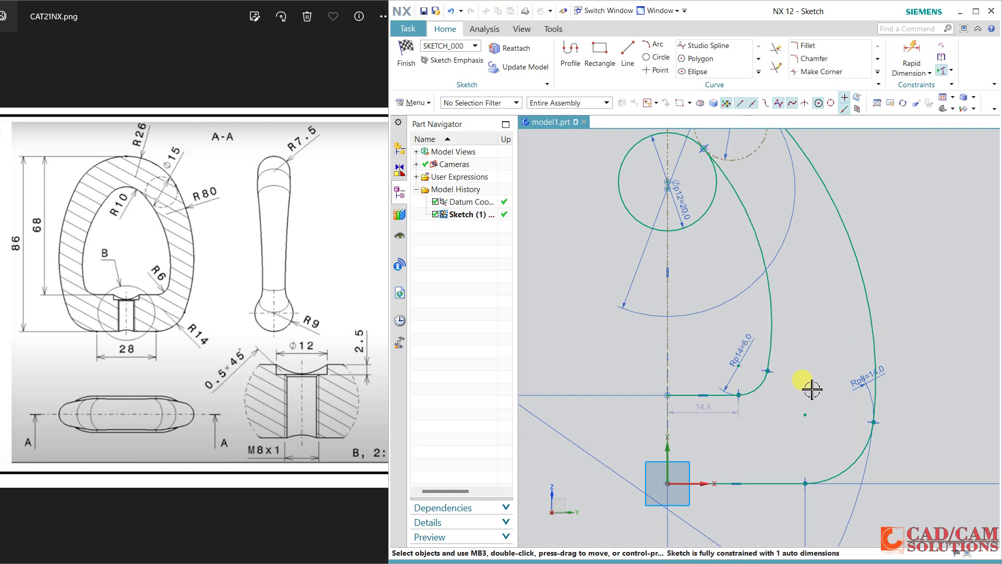
scroll(800, 396, down, 1)
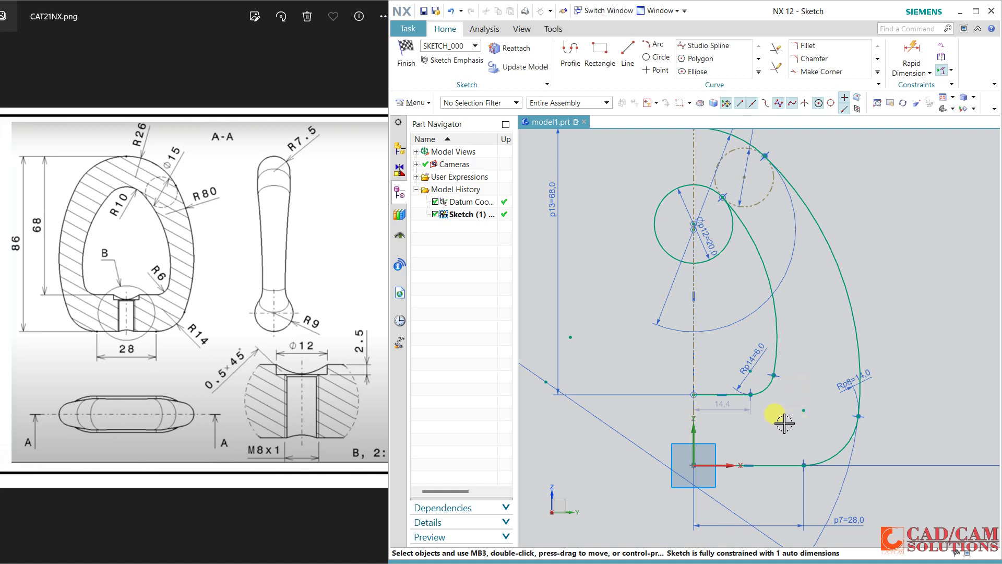
Align the horizontal line's endpoint vertically with the lower arc endpoint
click(751, 394)
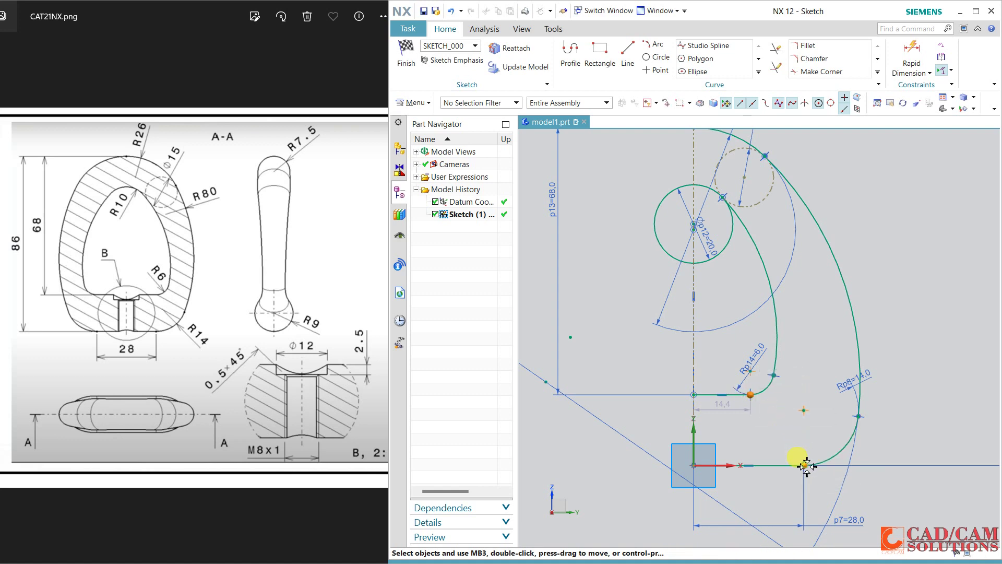
click(806, 464)
click(857, 448)
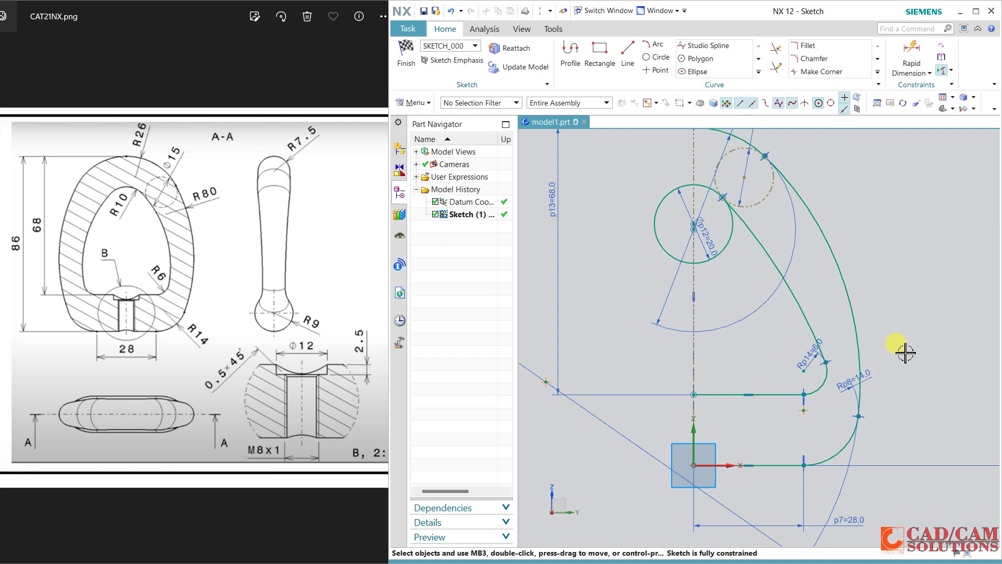
mouse_move(901, 302)
shift+middle_down()
mouse_move(891, 340)
mouse_move(902, 346)
shift+middle_up()
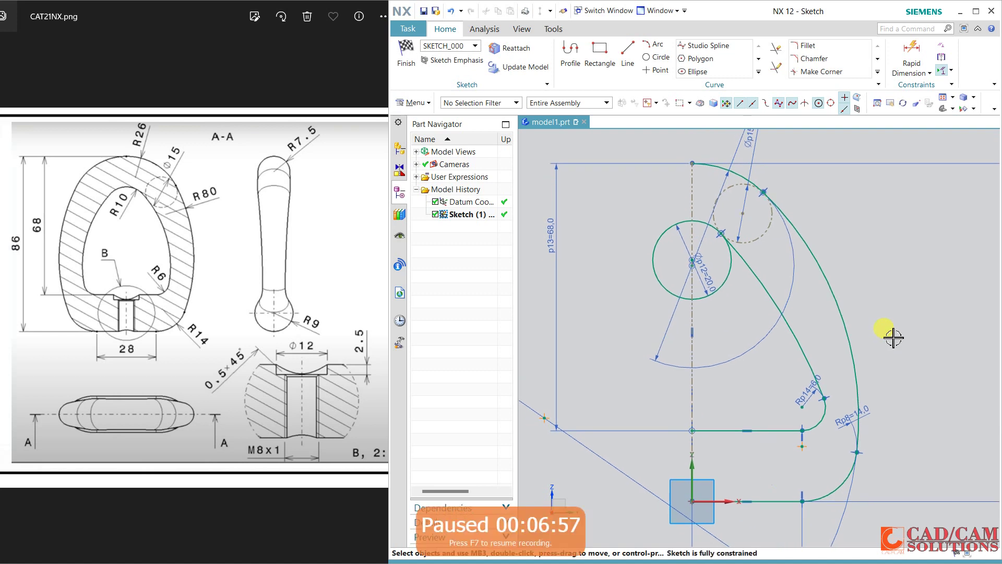
scroll(765, 358, down, 2)
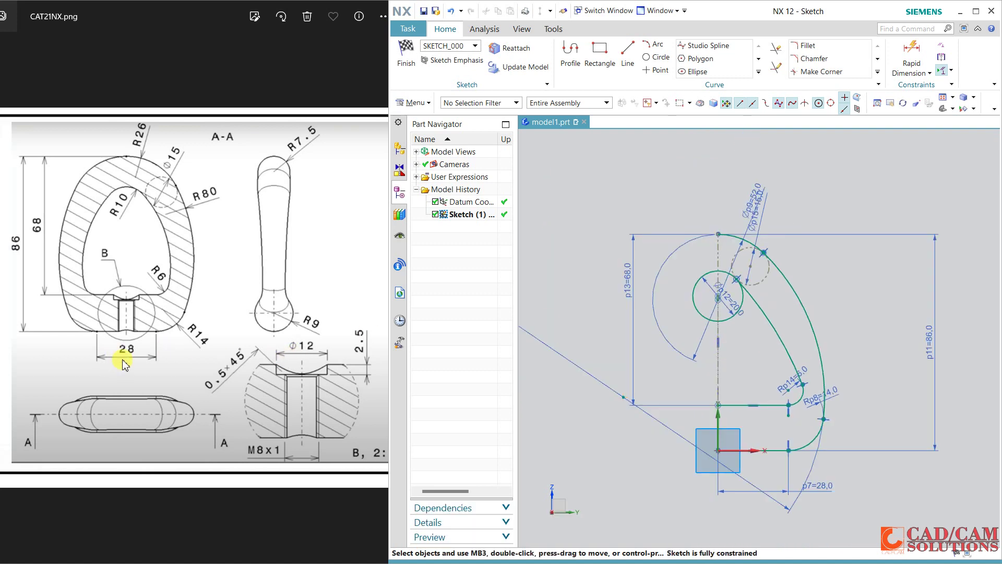
Change the bottom width dimension p7 from 28 to 14, keeping the expression
double_click(817, 484)
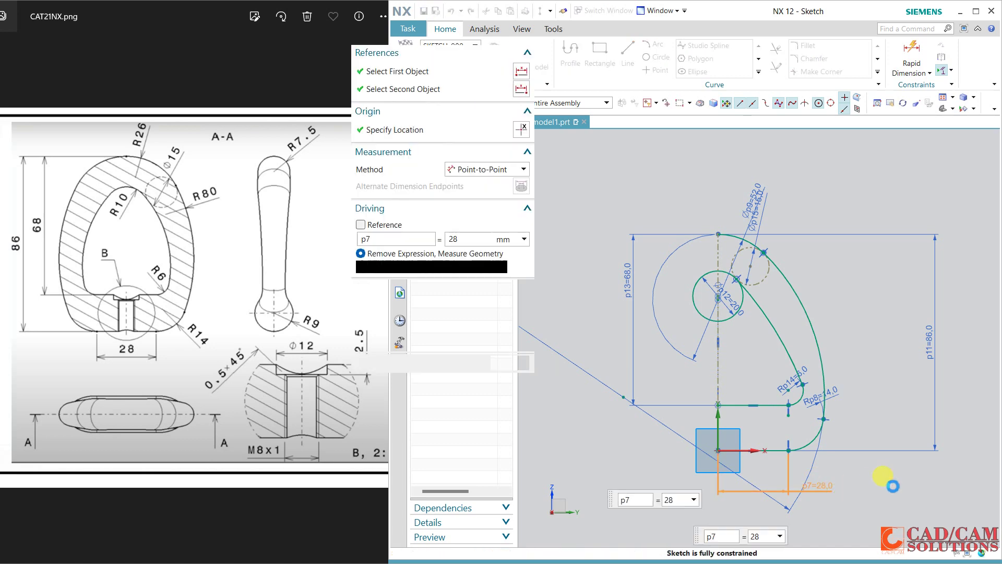
text(14)
click(894, 486)
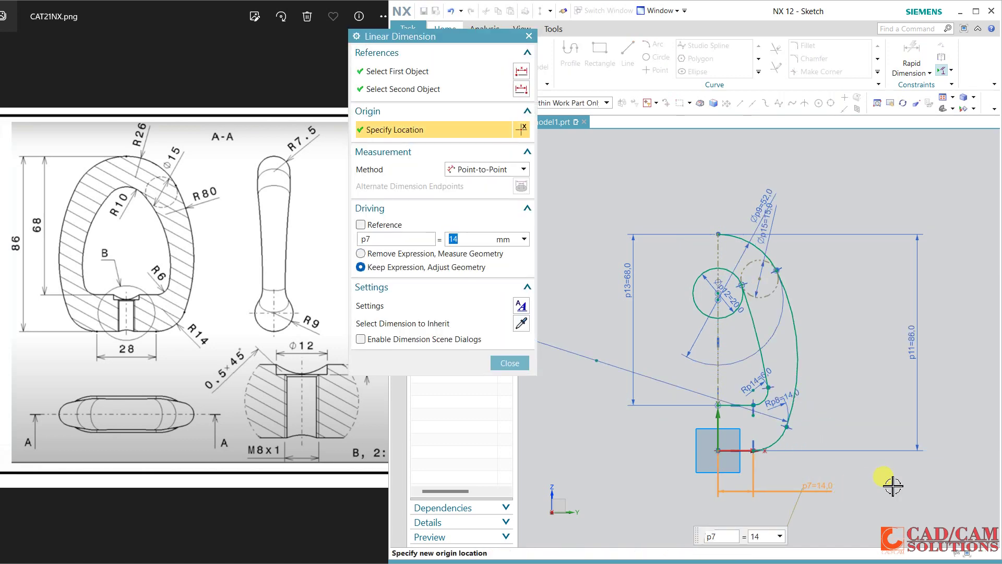
click(515, 363)
scroll(750, 410, up, 2)
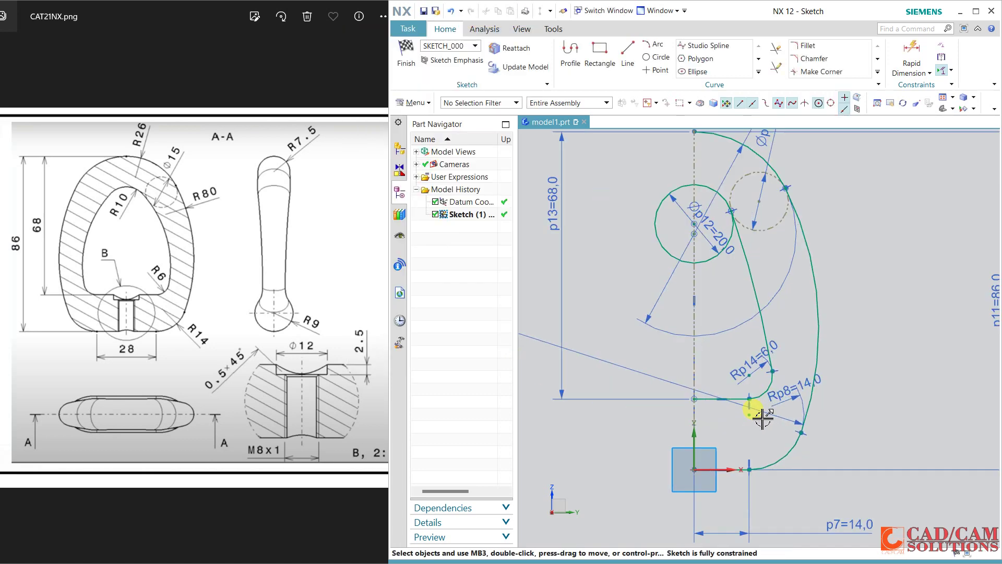
scroll(757, 420, up, 1)
scroll(848, 298, down, 1)
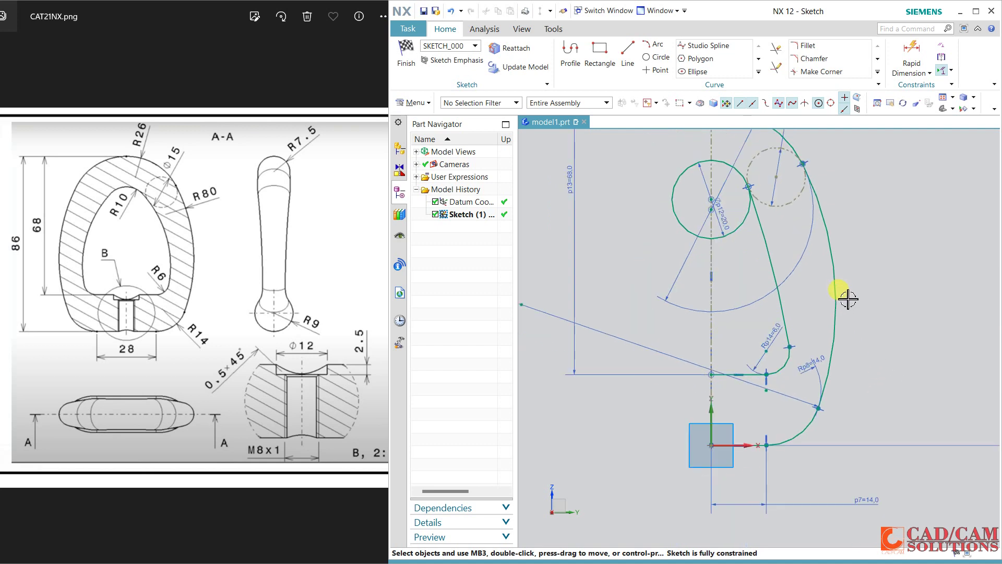
scroll(853, 313, down, 1)
scroll(797, 335, up, 1)
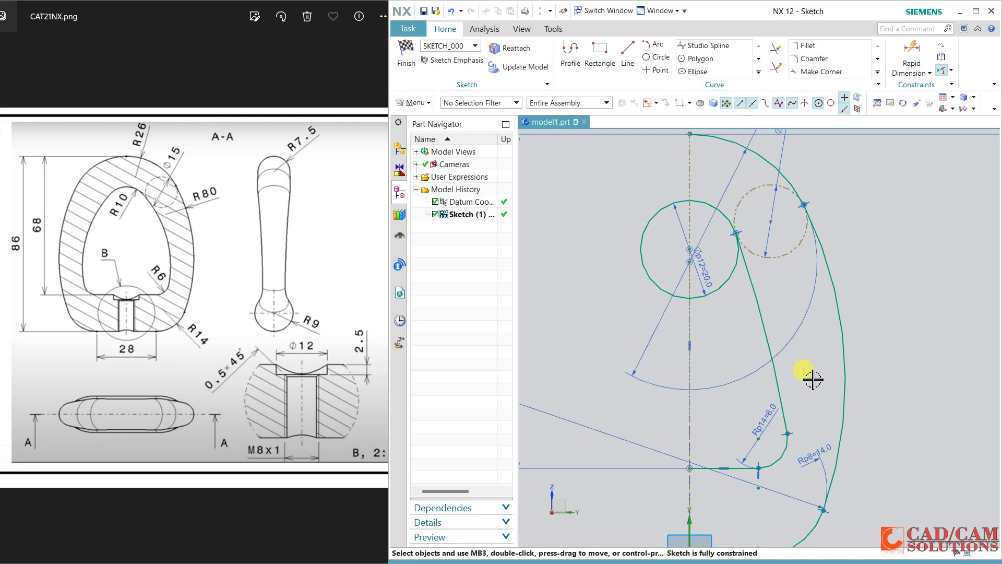
scroll(755, 250, up, 2)
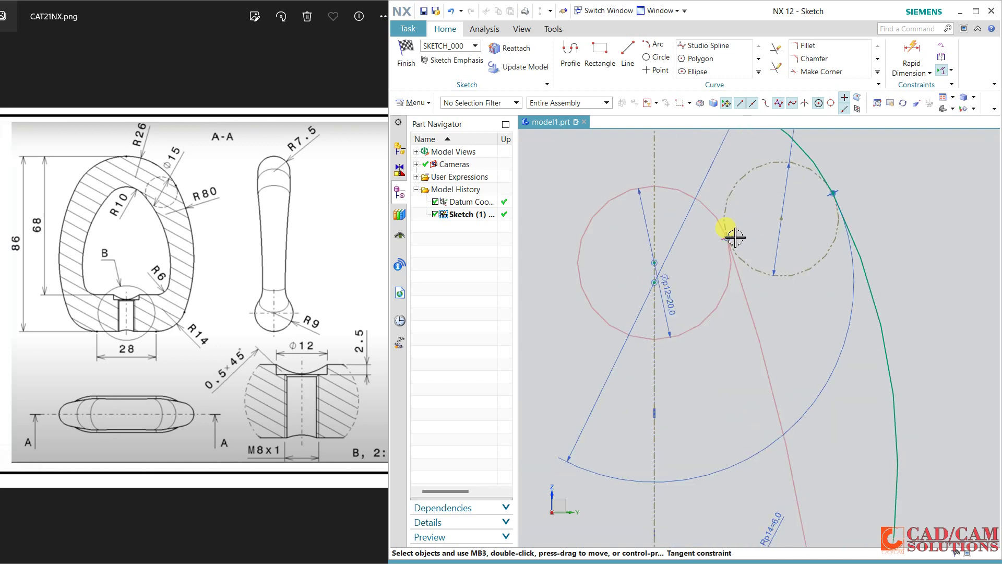
Delete the redundant Point on Curve constraint at the circle's tangent point
drag(739, 236, 729, 240)
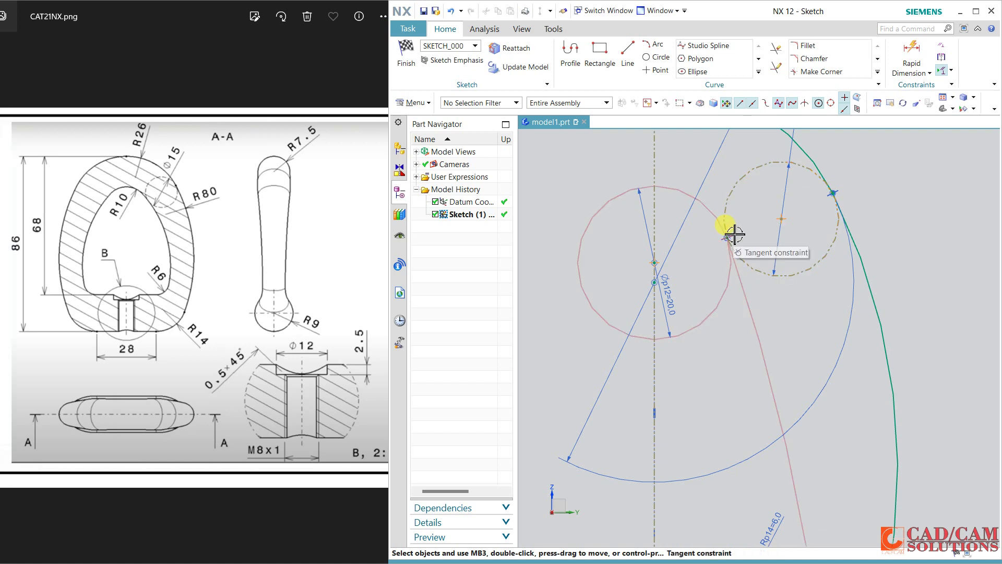
click(733, 235)
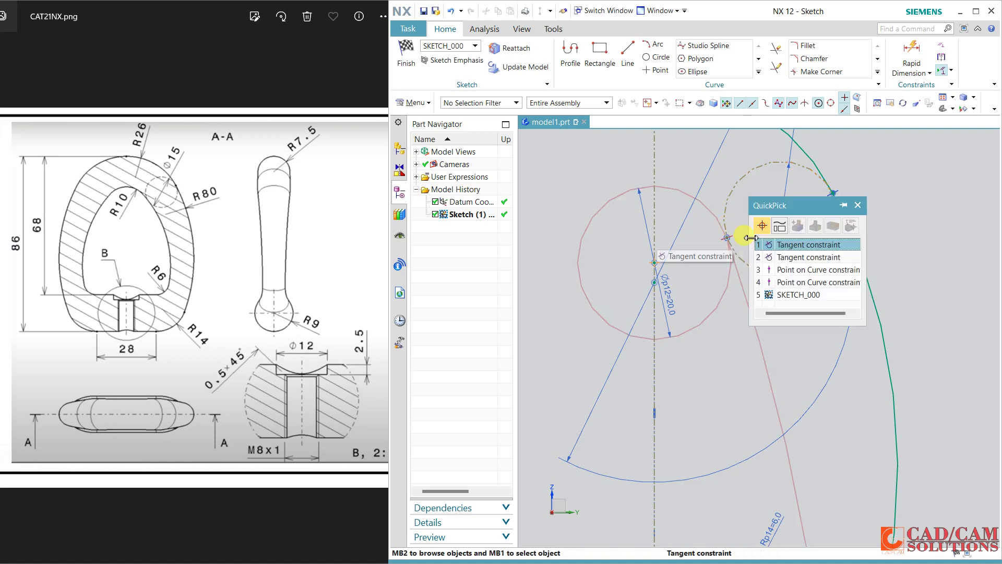
click(785, 270)
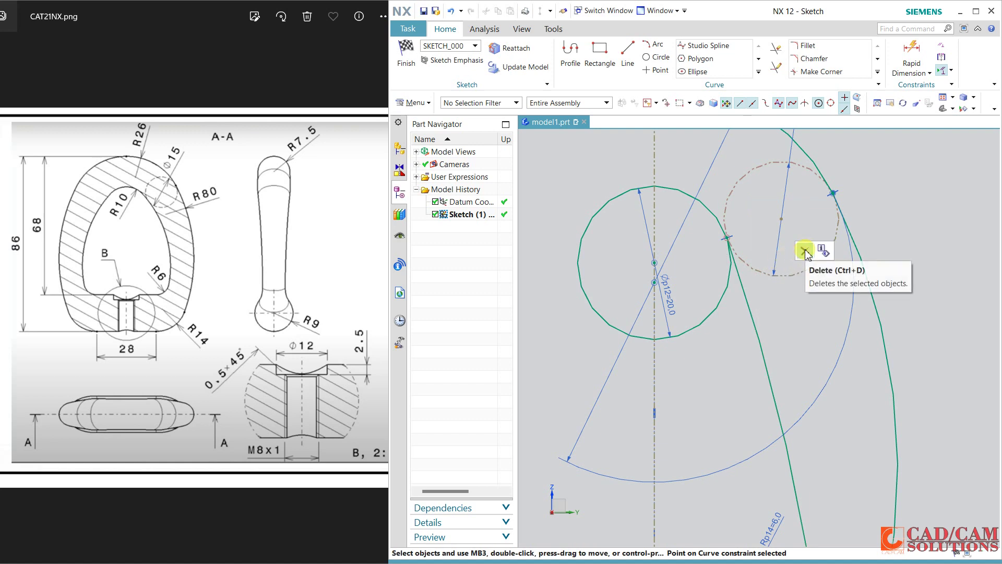
scroll(800, 321, down, 3)
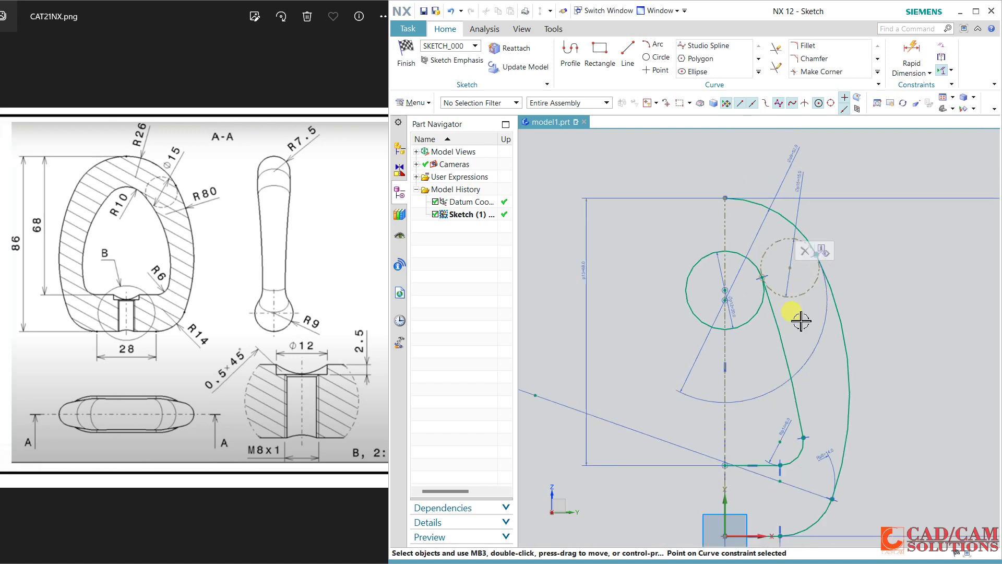
click(806, 252)
scroll(793, 290, up, 2)
scroll(794, 290, up, 1)
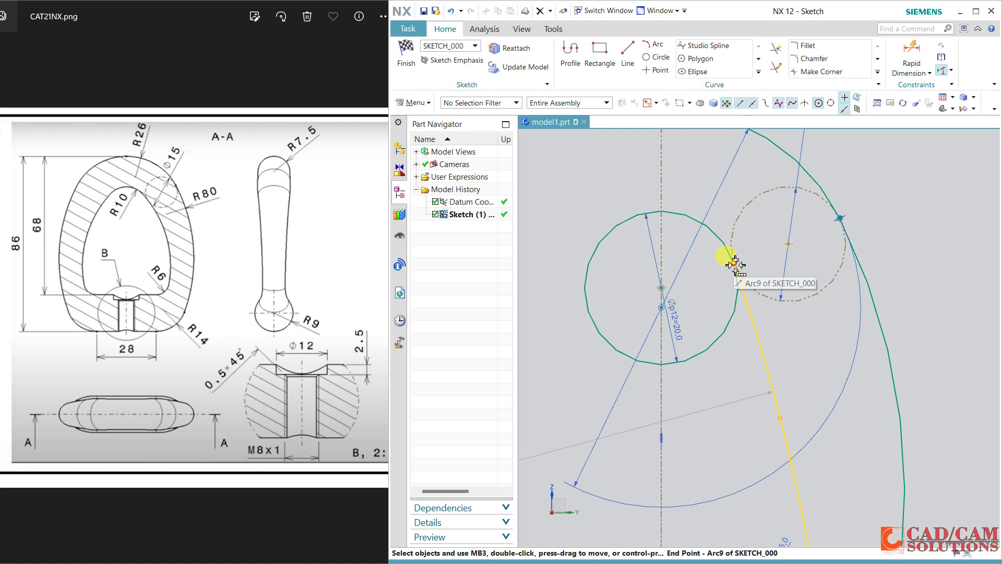
Delete the Point on Curve constraint at the arc's end point using QuickPick
click(735, 265)
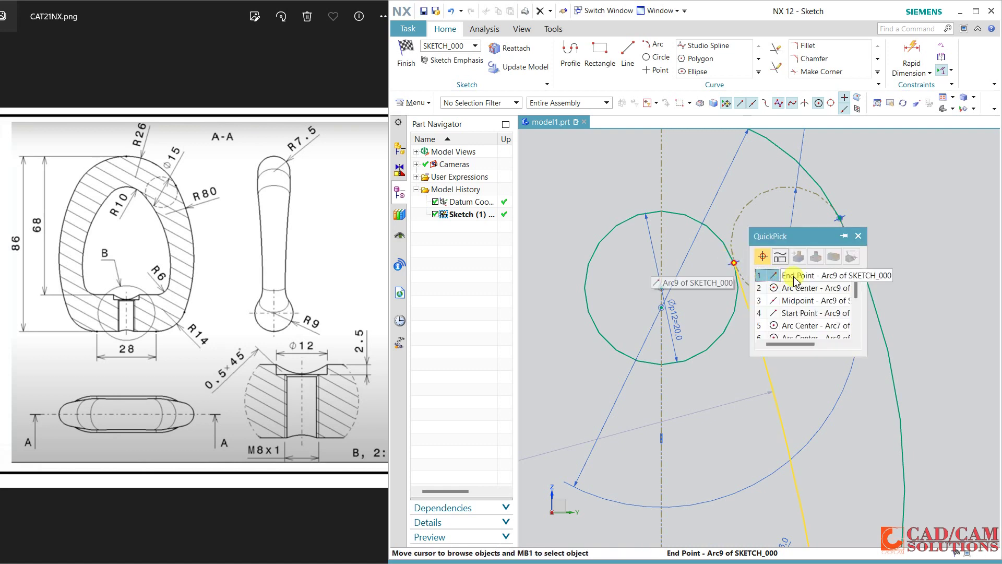
scroll(799, 295, down, 2)
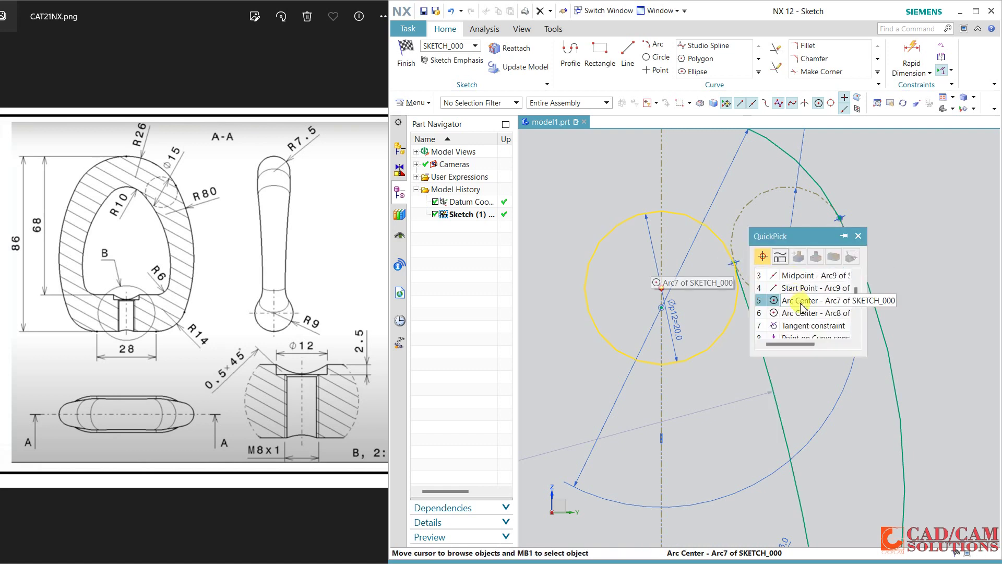
scroll(802, 307, down, 1)
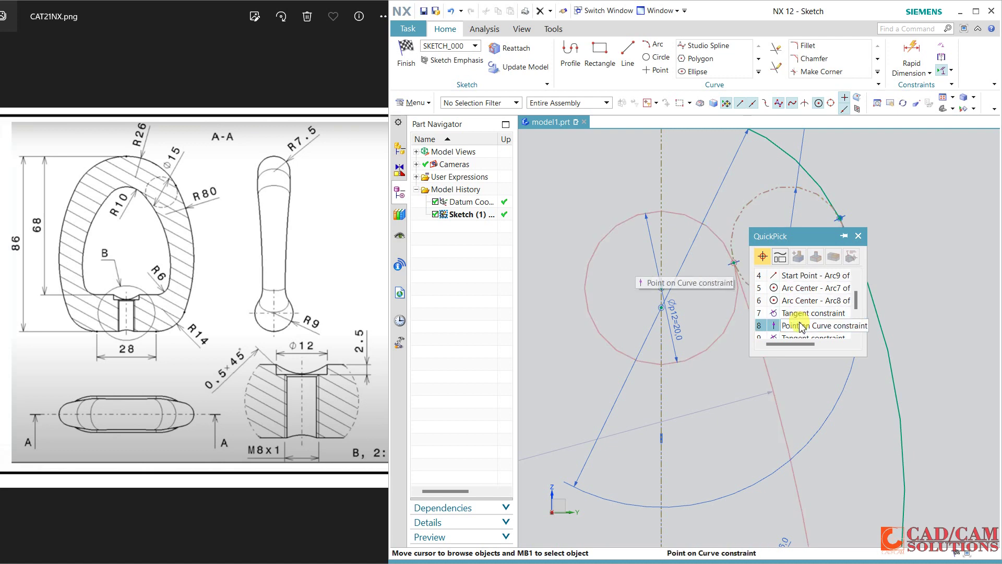
scroll(802, 327, down, 1)
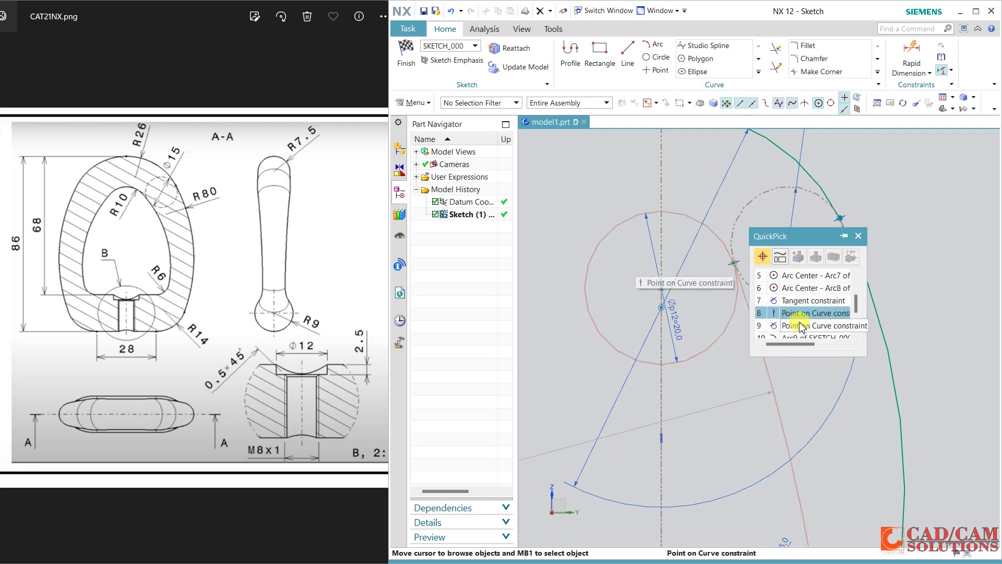
scroll(802, 326, down, 1)
scroll(802, 327, down, 1)
scroll(802, 326, down, 1)
scroll(802, 324, up, 3)
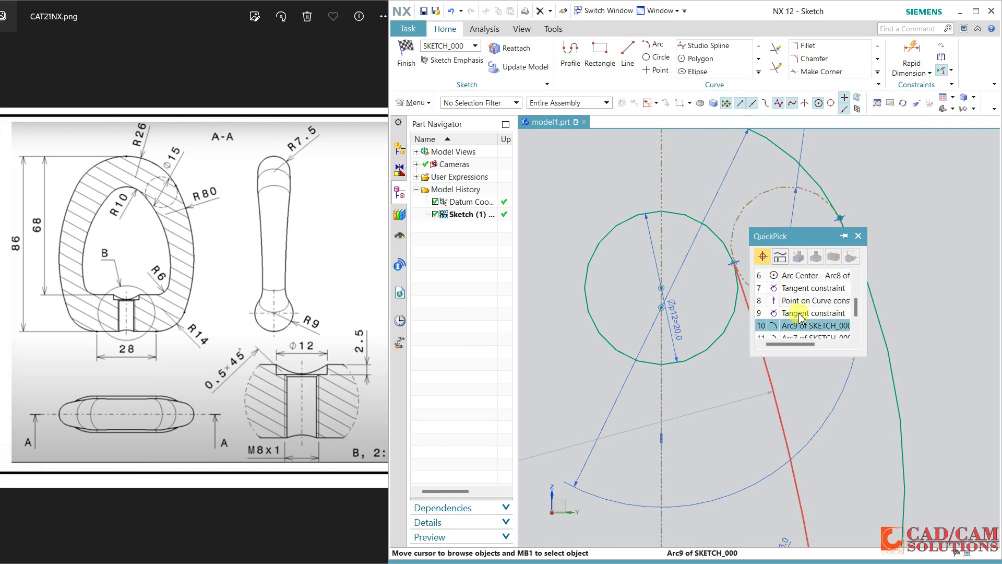
click(804, 304)
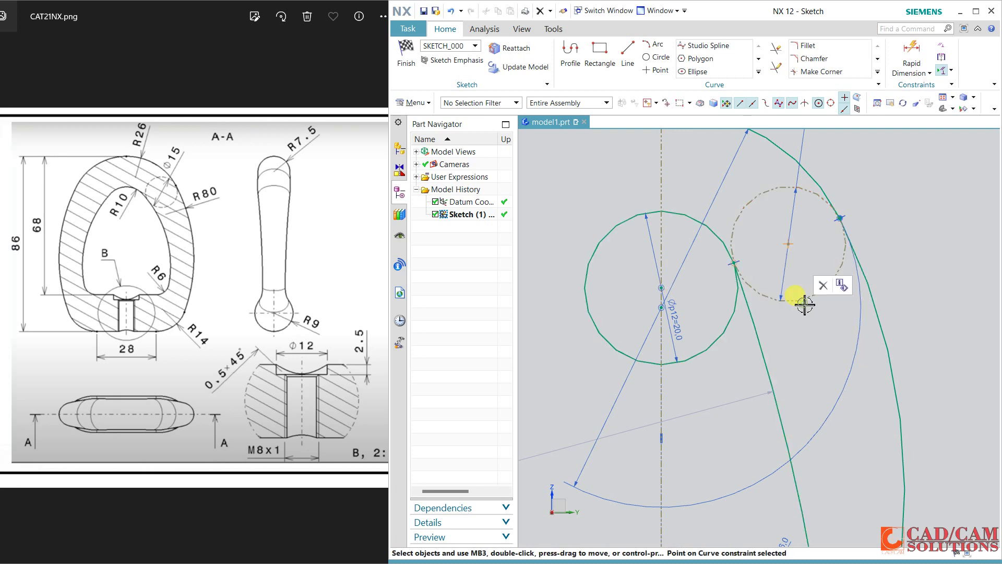
click(830, 289)
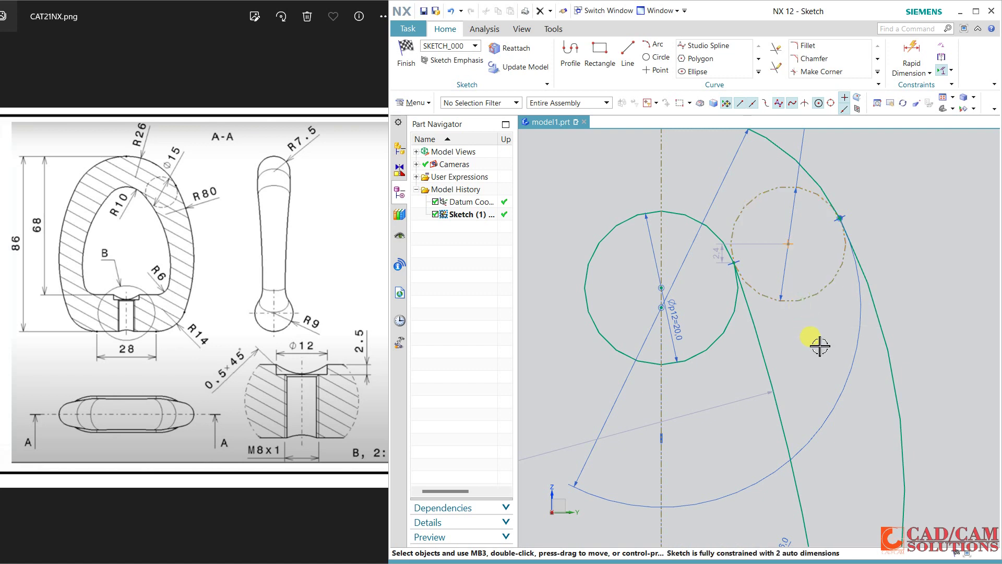
scroll(816, 344, down, 3)
Delete the straight side line and move the Ø12 circle up the vertical axis
shift+middle_drag(816, 345, 817, 303)
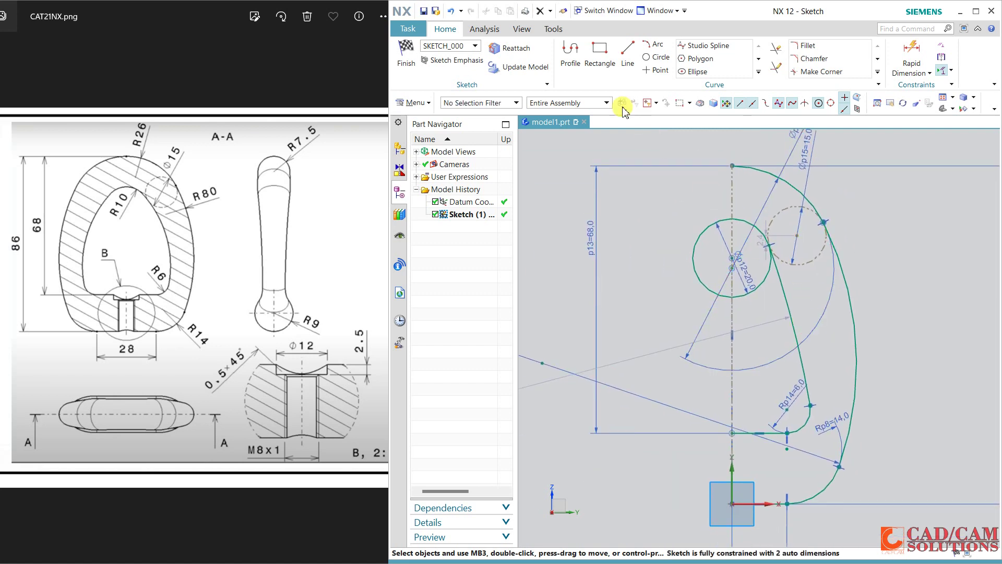
click(783, 292)
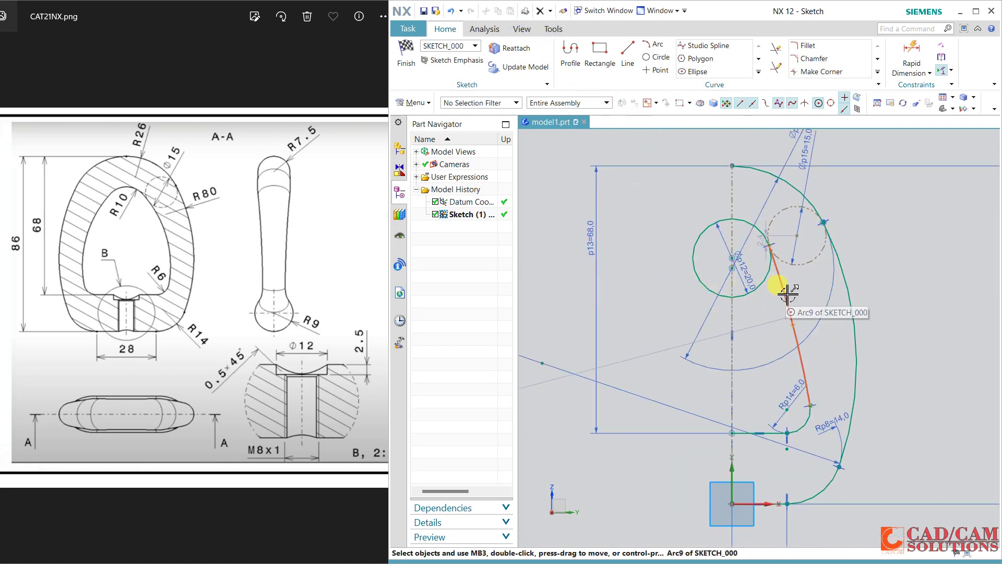
key(Delete)
scroll(757, 236, up, 3)
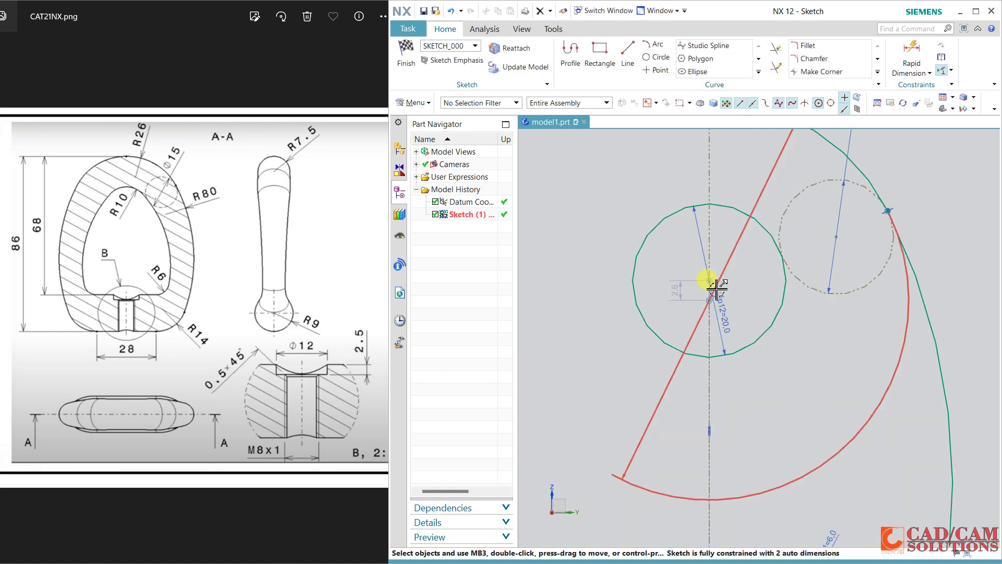
drag(710, 284, 667, 268)
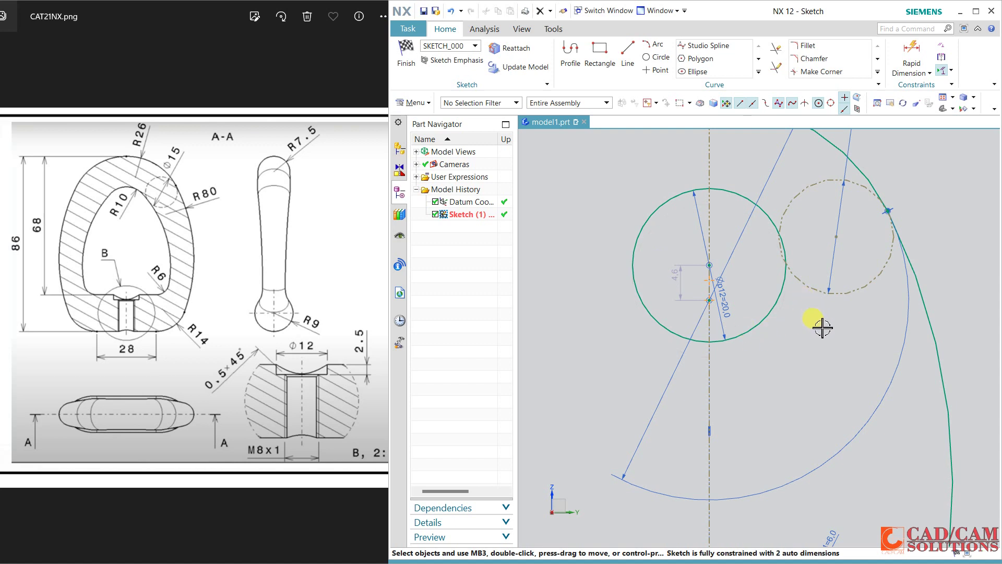
scroll(824, 329, down, 3)
drag(788, 269, 784, 325)
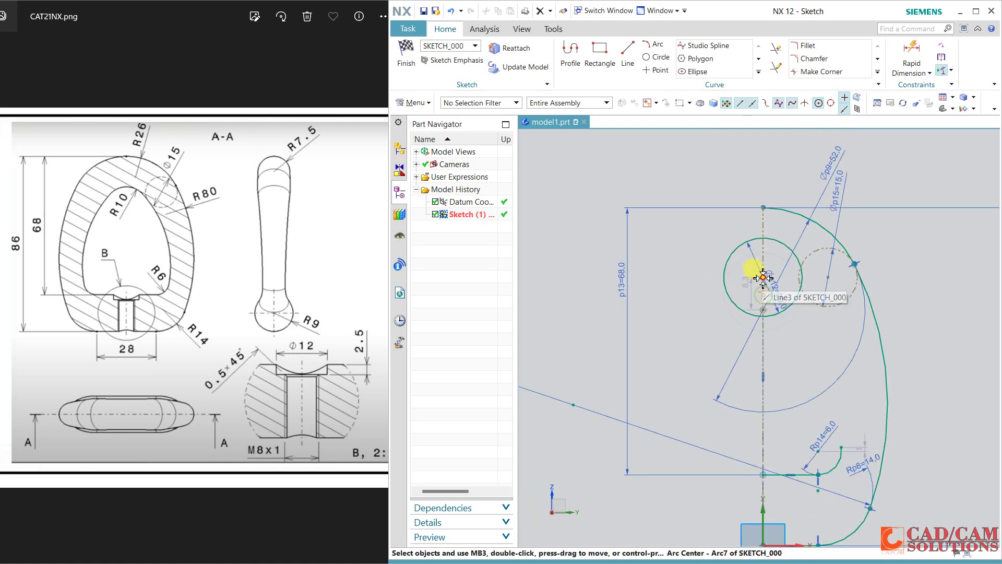
shift+middle_drag(818, 355, 783, 317)
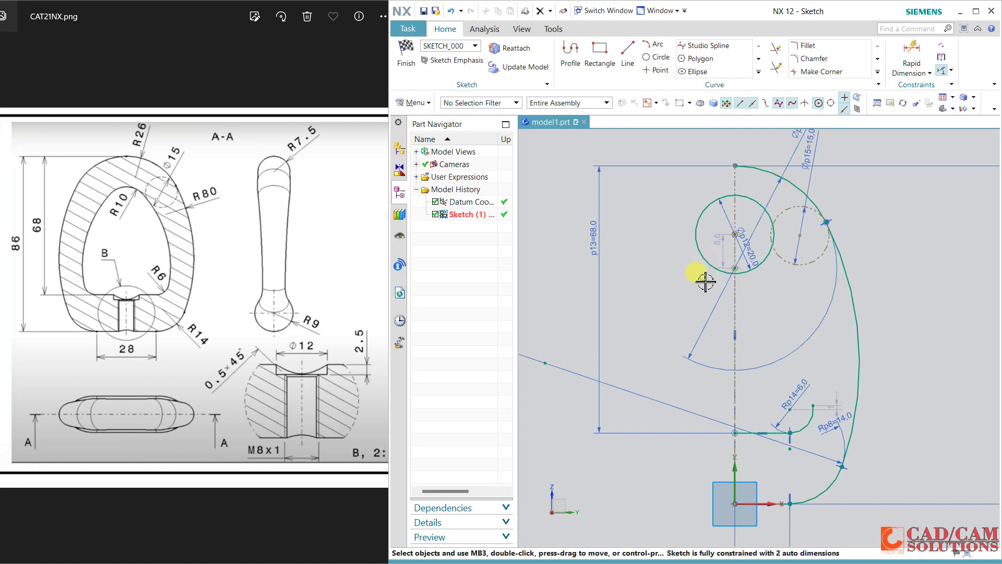
Draw a three-point arc from the fillet end toward the Ø12 circle, tangent to the fillet
click(658, 46)
click(813, 405)
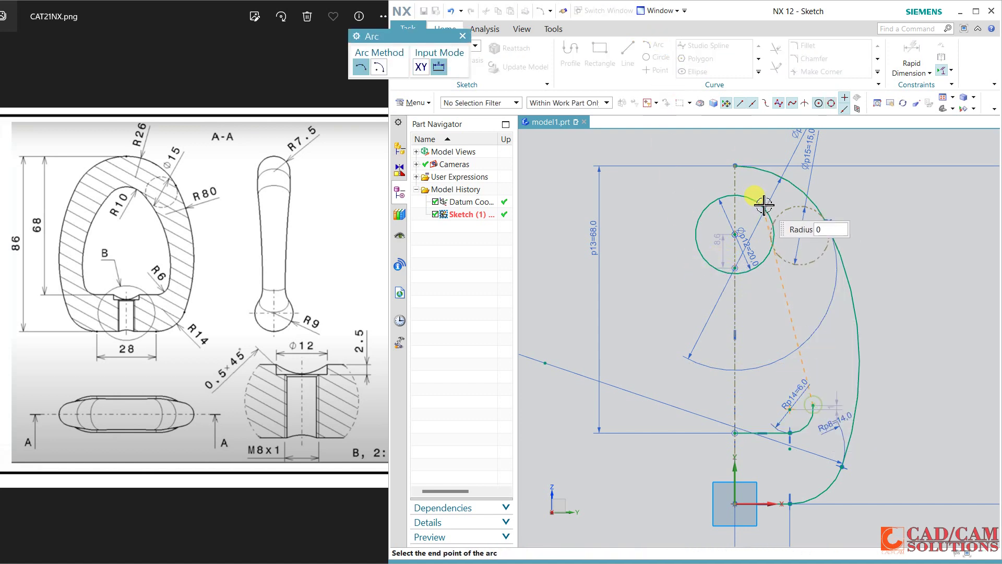
click(766, 209)
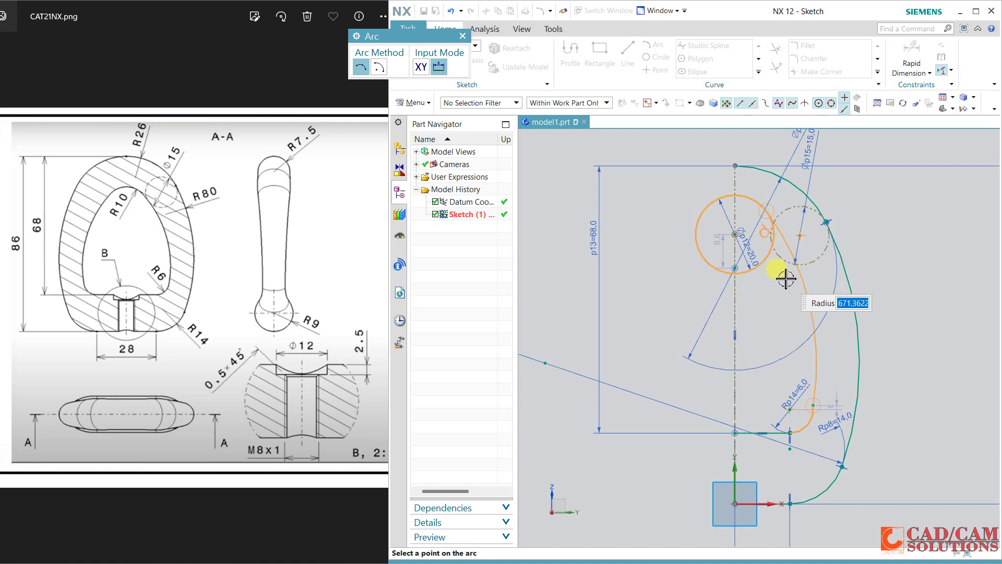
click(785, 279)
middle_click(922, 324)
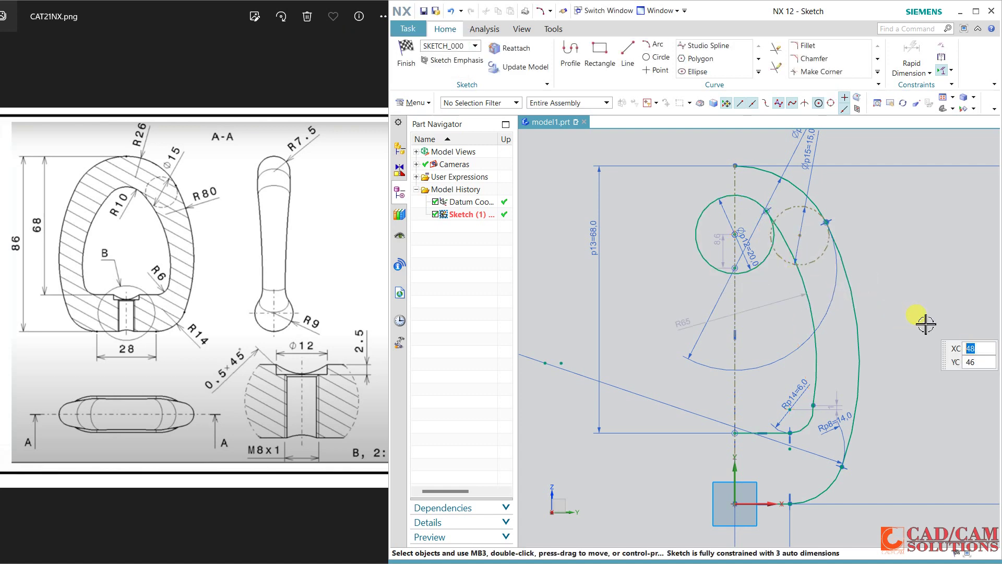
click(819, 385)
click(818, 418)
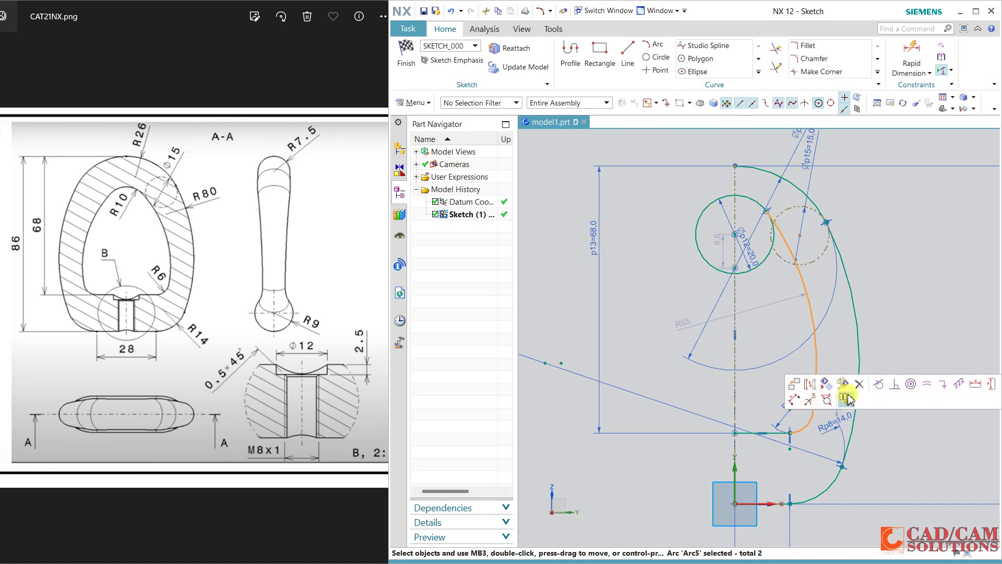
click(879, 386)
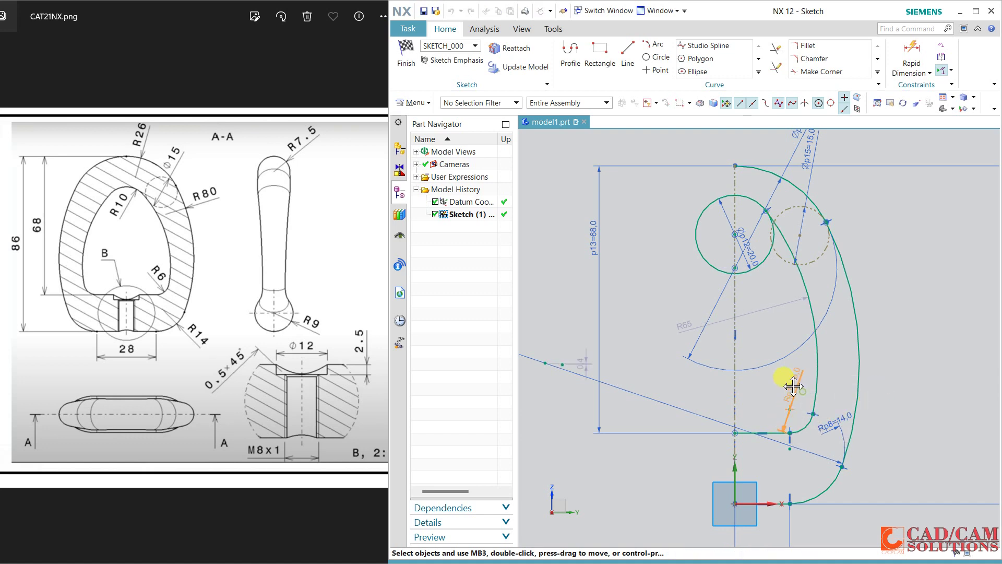
Lower the Ø12 circle and make the new arc tangent to the dashed reference circle
scroll(786, 209, up, 1)
scroll(786, 206, up, 2)
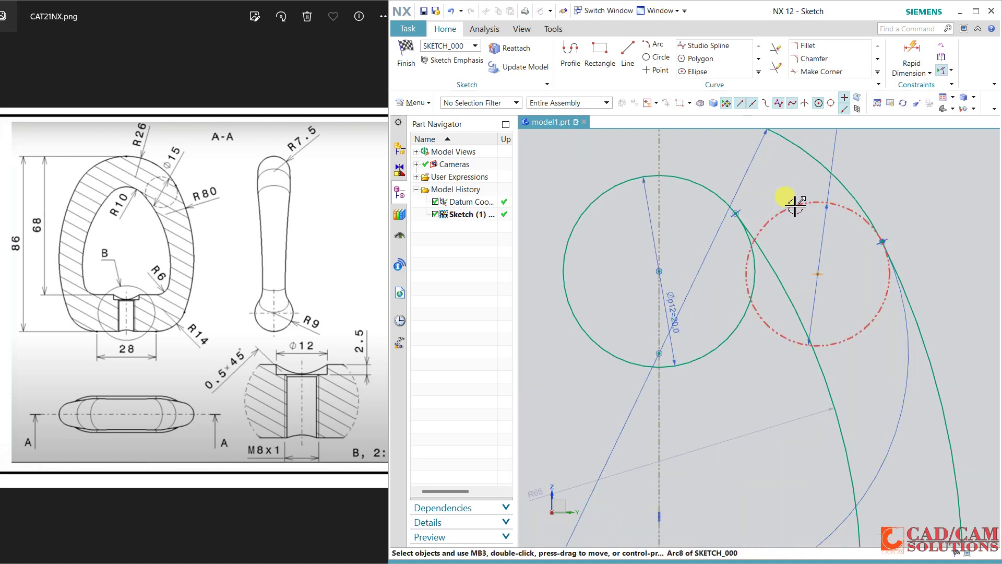
click(797, 217)
click(779, 272)
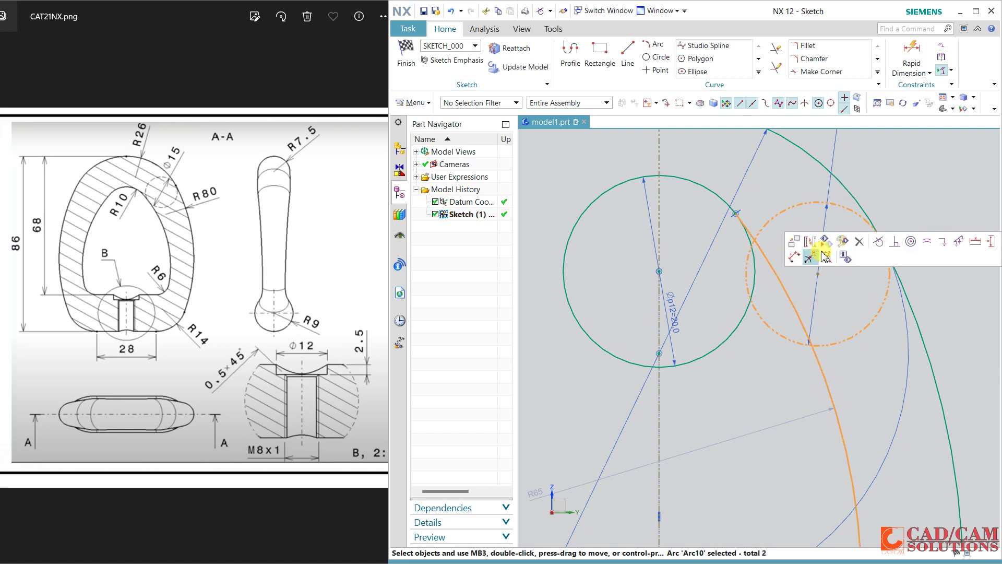
click(880, 244)
scroll(873, 360, down, 1)
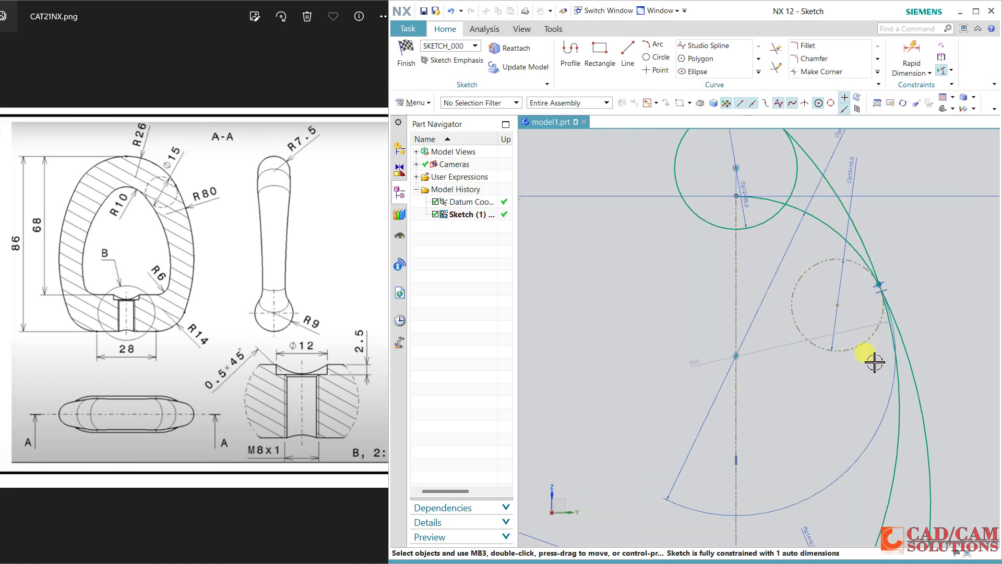
scroll(874, 361, down, 1)
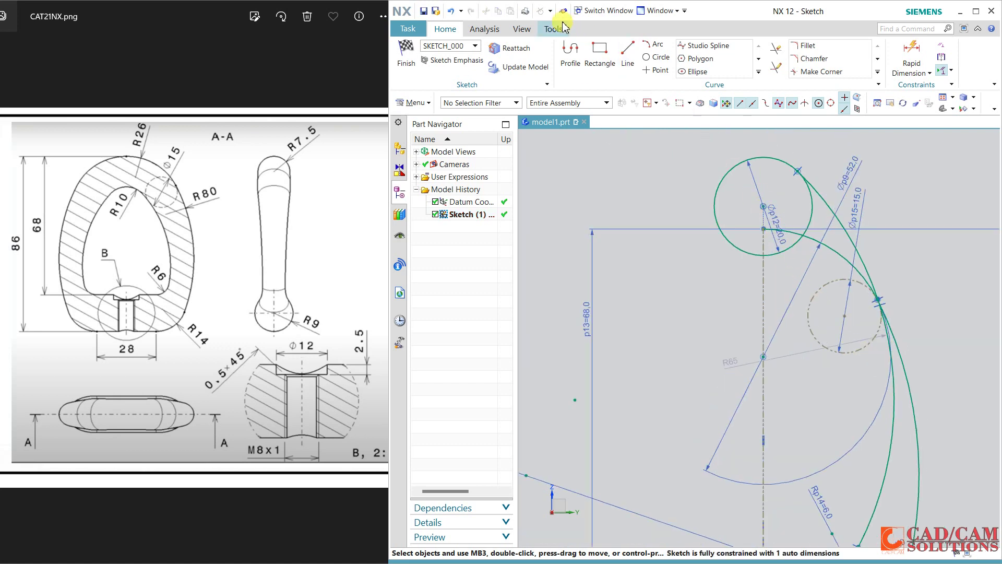
click(458, 12)
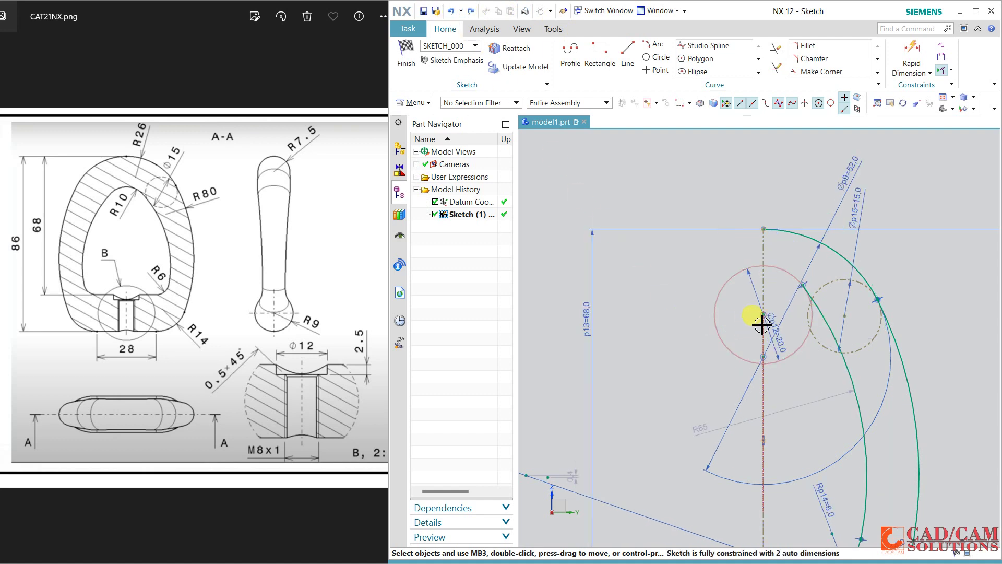
drag(764, 317, 758, 359)
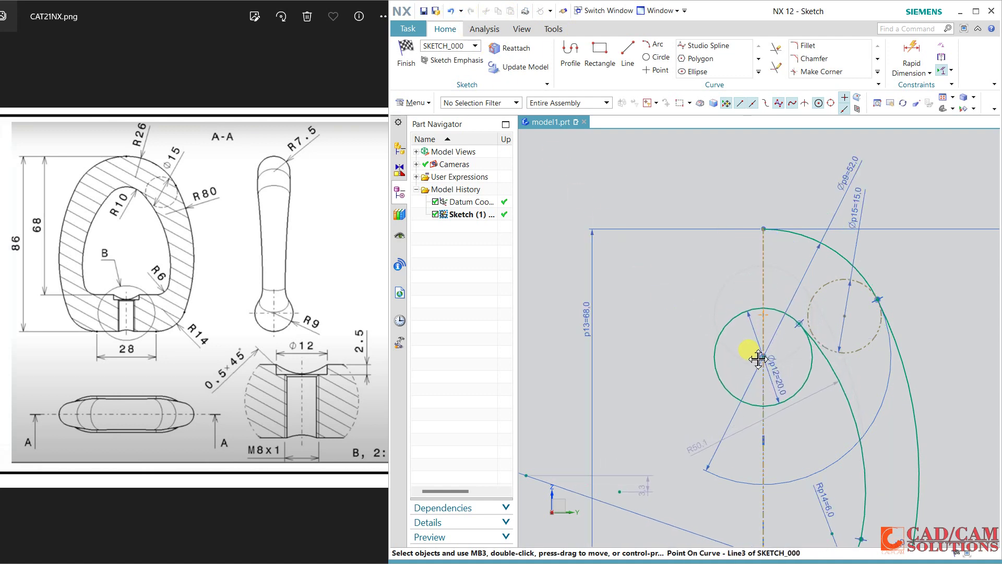
click(869, 344)
click(848, 388)
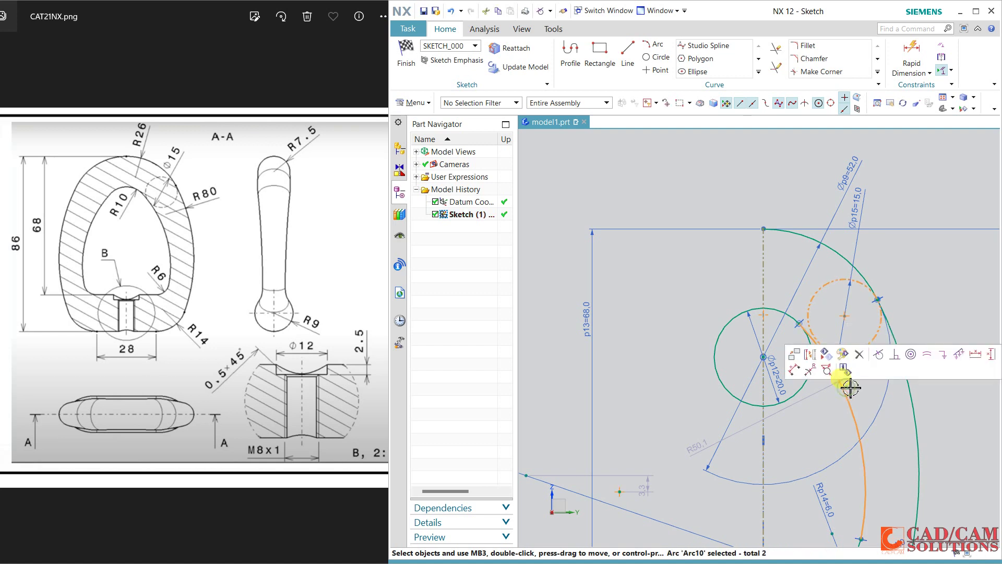
click(879, 355)
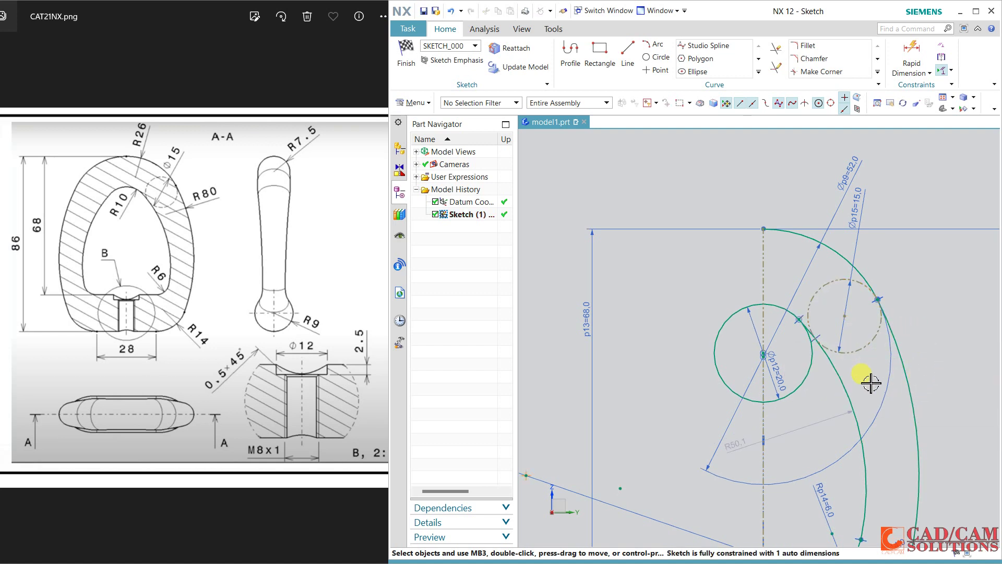
Make the new arc tangent to the Ø12 circle
mouse_move(862, 394)
shift+middle_down()
mouse_move(843, 311)
mouse_move(809, 312)
shift+middle_up()
scroll(844, 311, down, 1)
scroll(809, 312, down, 1)
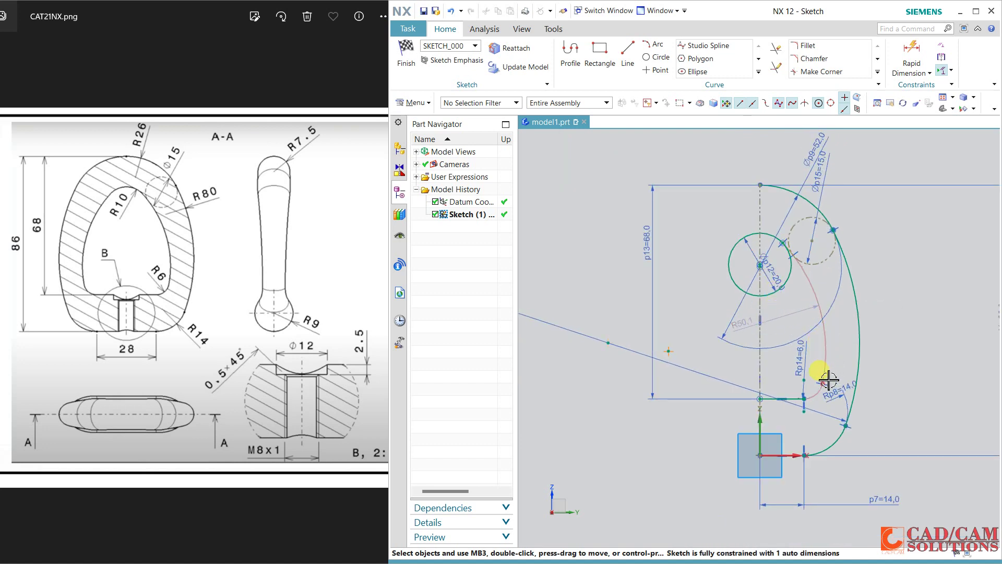
scroll(830, 378, up, 1)
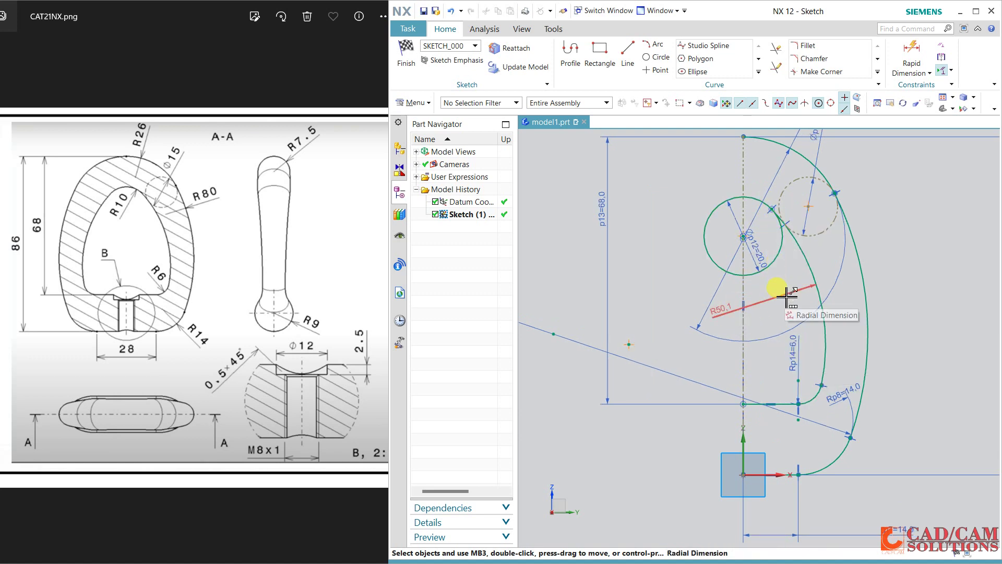
middle_drag(856, 343, 861, 346)
middle_drag(811, 162, 835, 157)
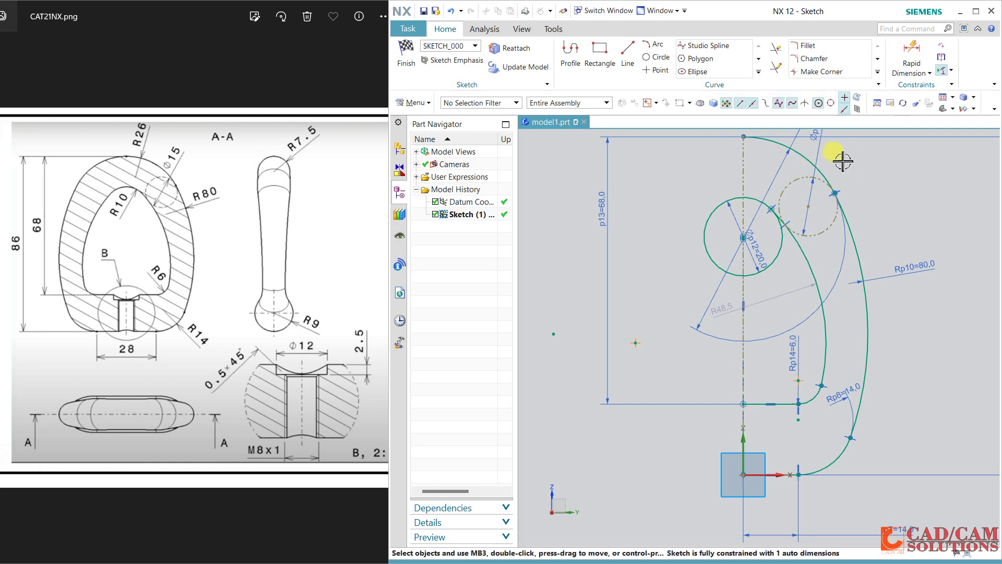
click(757, 201)
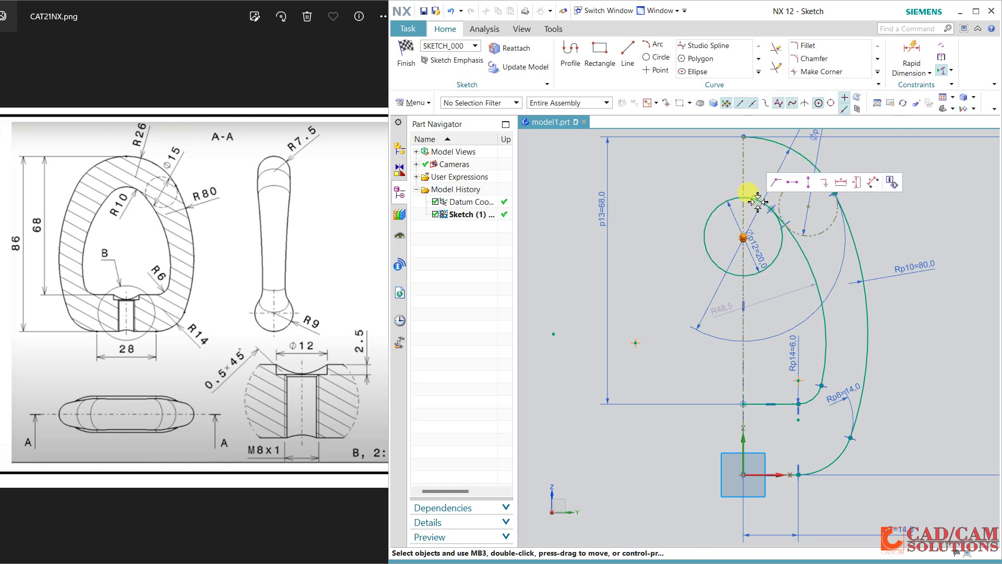
click(777, 184)
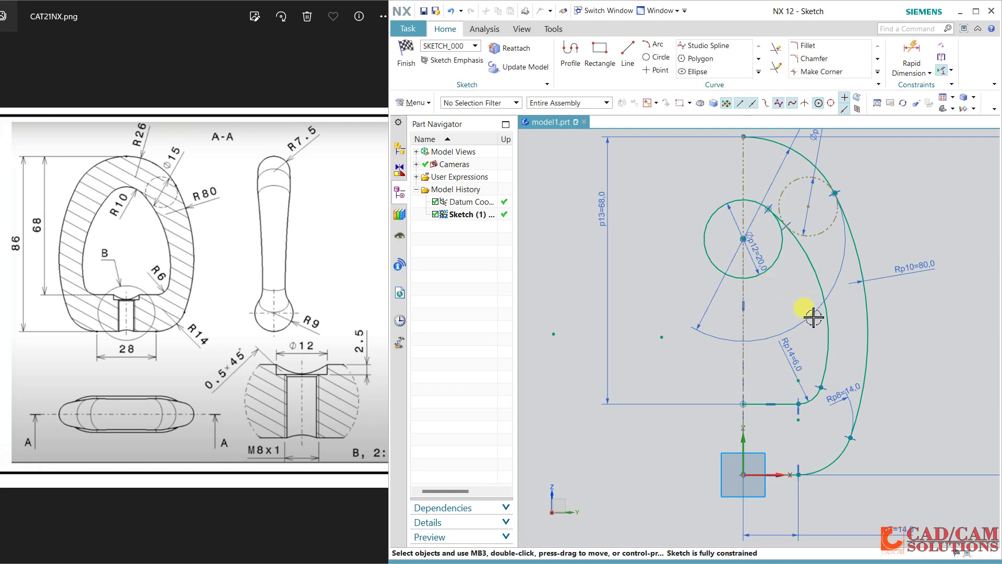
Quick Trim the leftover pieces of the circle and arc
click(772, 49)
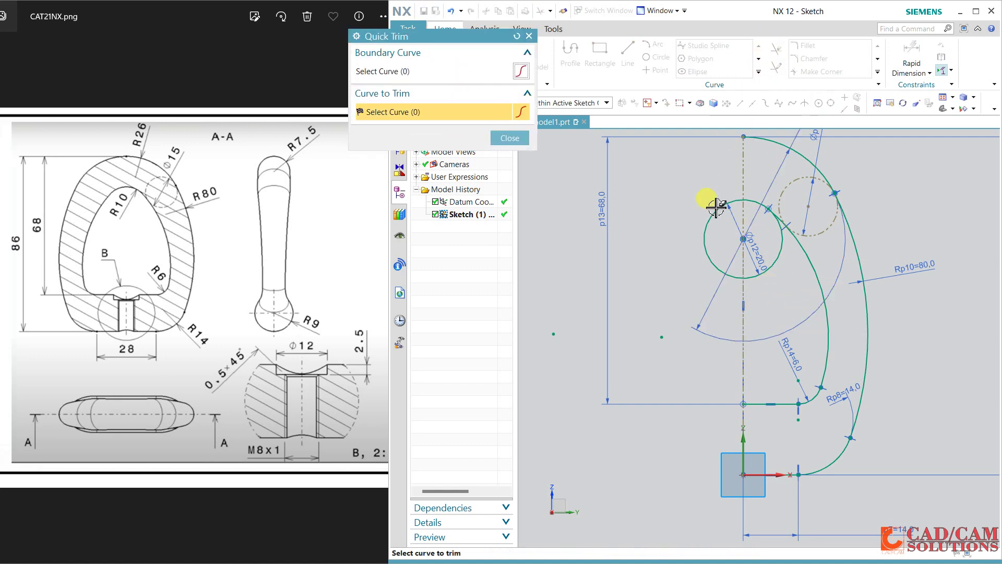
click(705, 215)
click(772, 268)
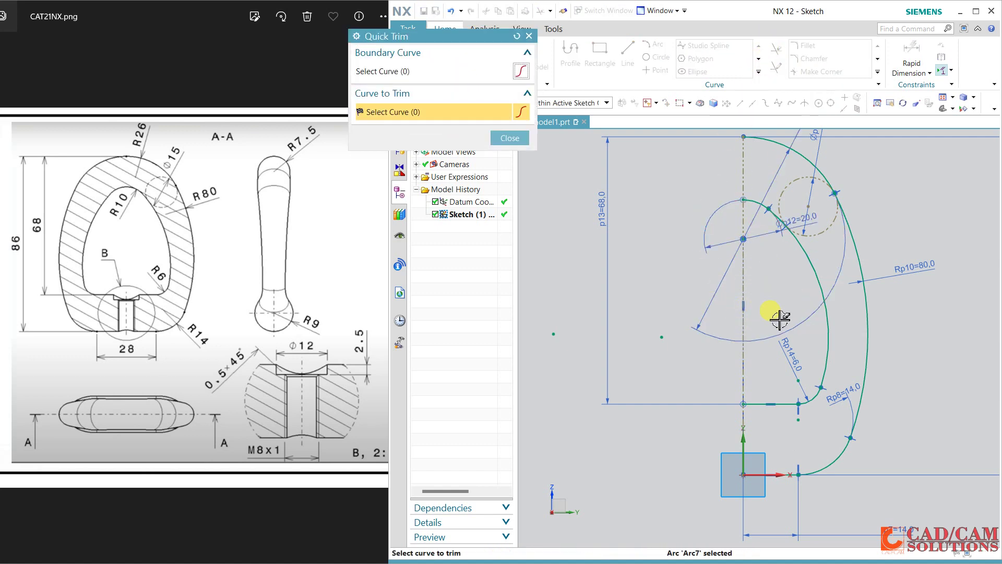
scroll(778, 317, down, 2)
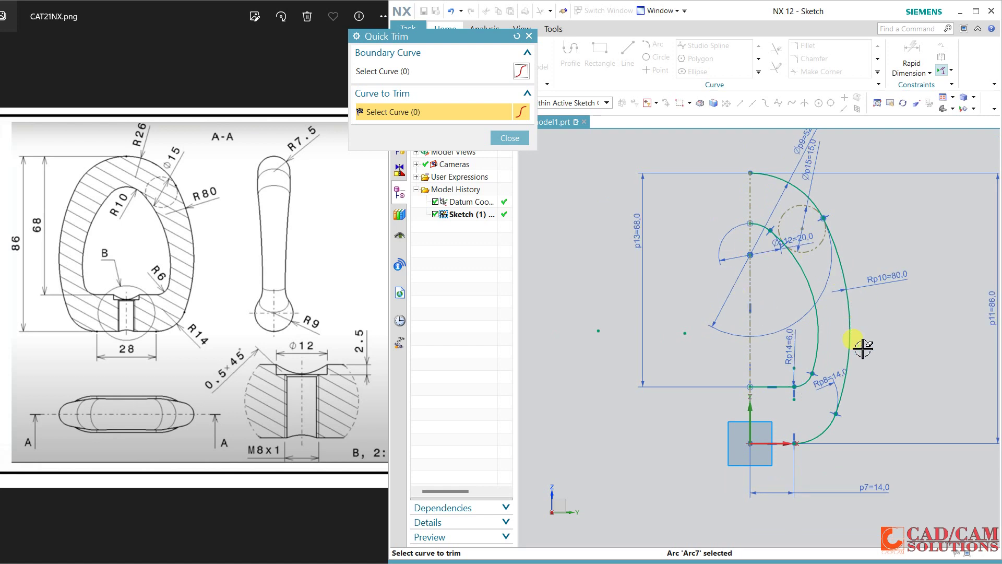
click(510, 138)
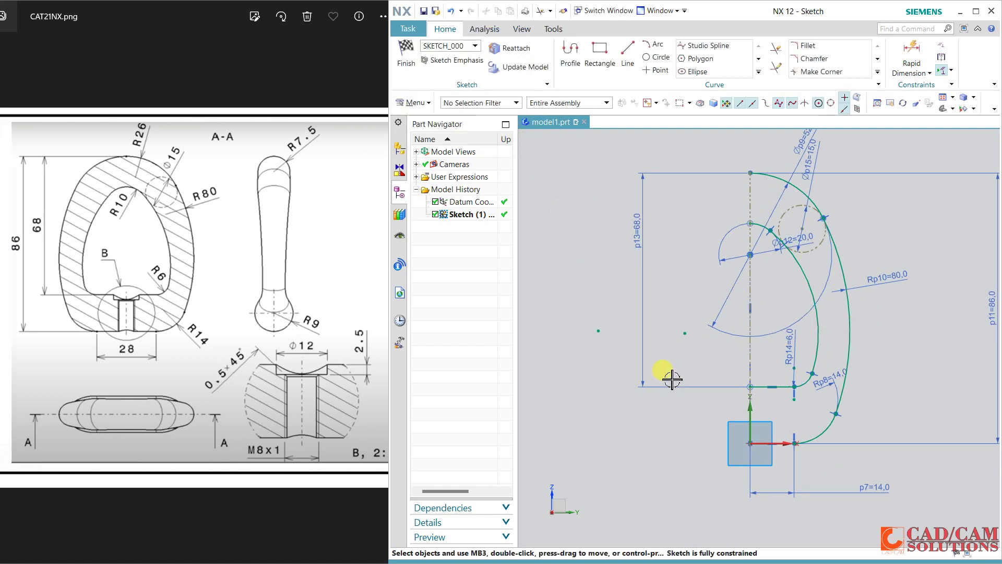
Finish the sketch and return to the Modeling view
click(406, 54)
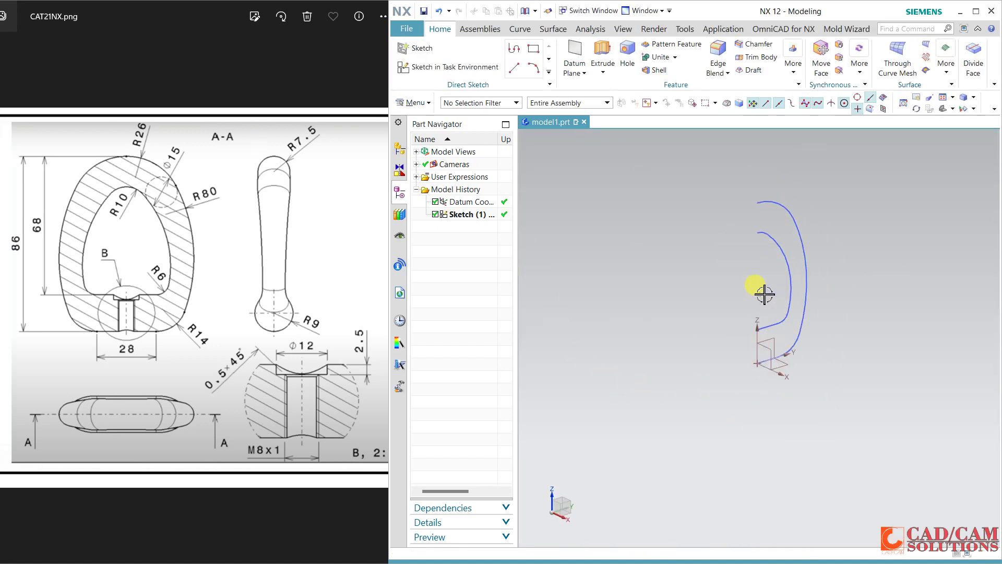
scroll(773, 319, up, 3)
click(438, 76)
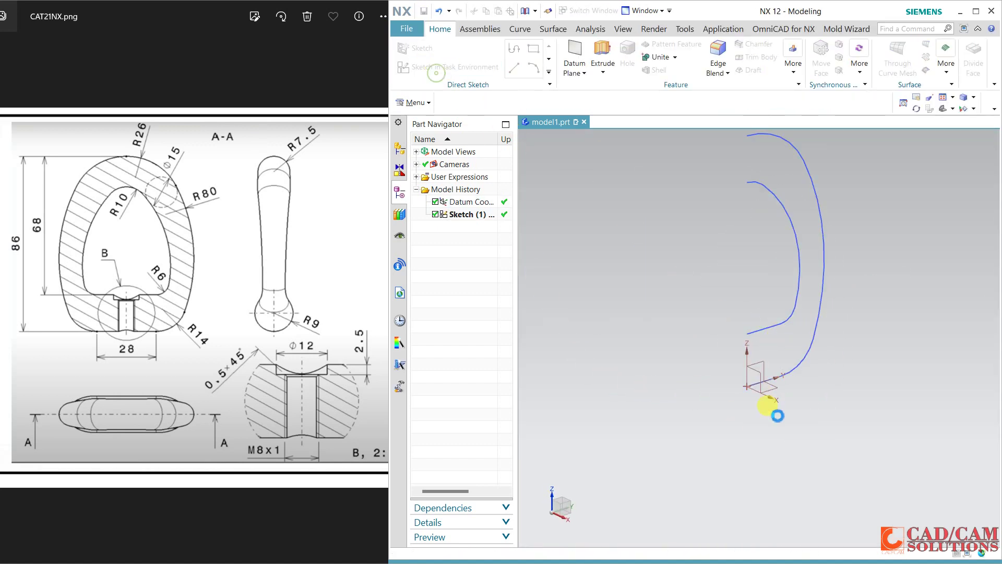
Create a sketch on the XZ datum plane and draw a roughly 19.6 mm circle below its origin
click(758, 375)
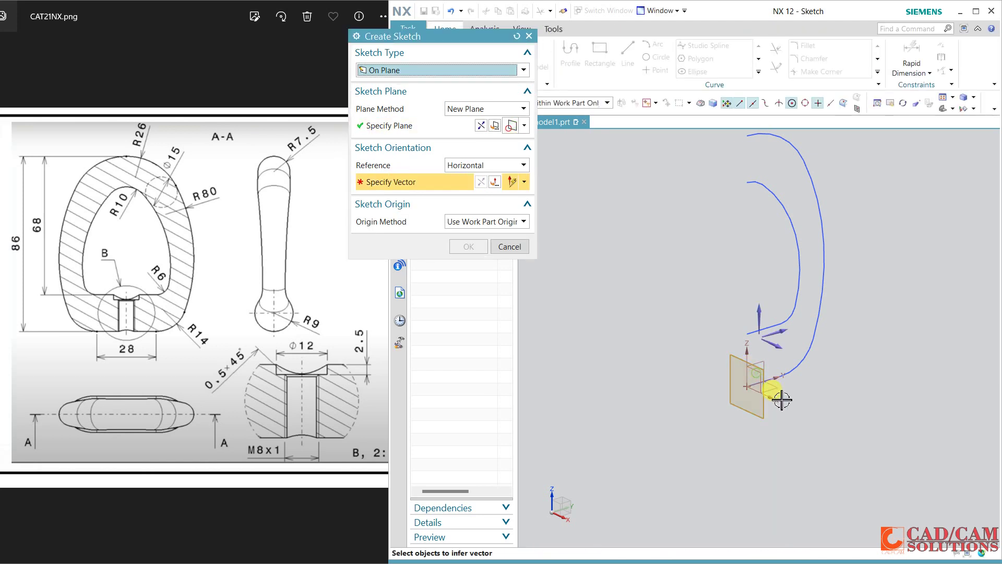
middle_click(812, 420)
click(661, 57)
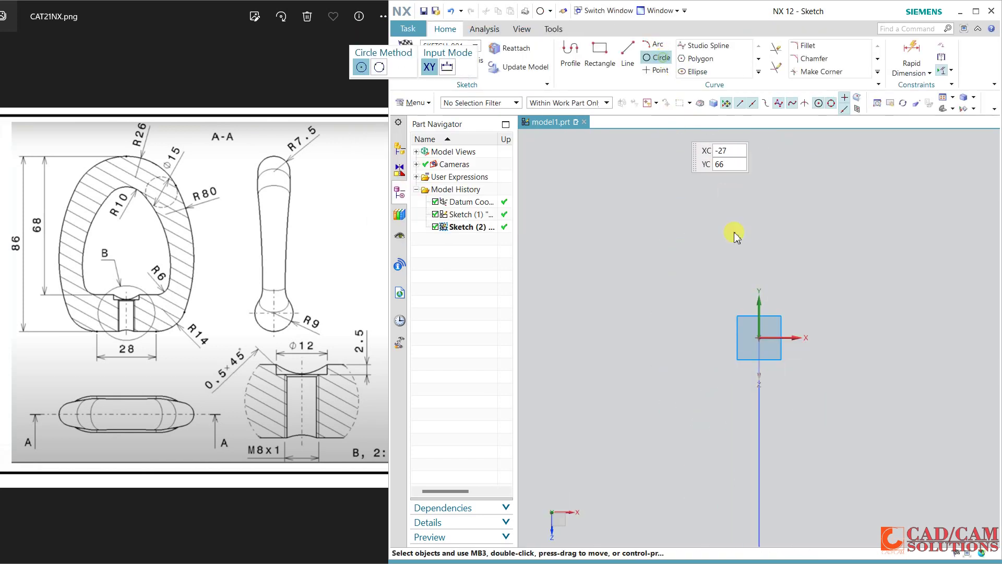
middle_drag(781, 347, 777, 331)
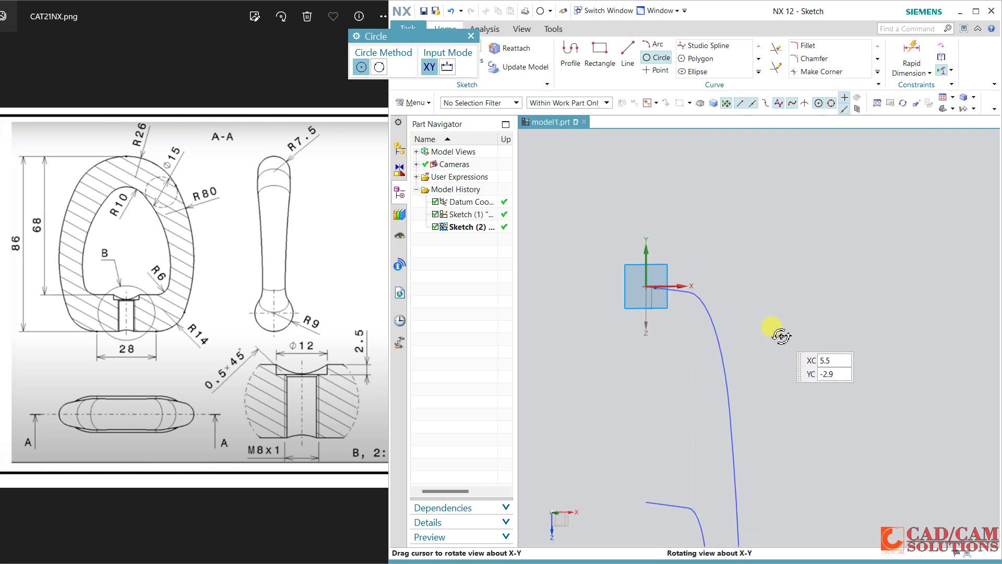
click(645, 403)
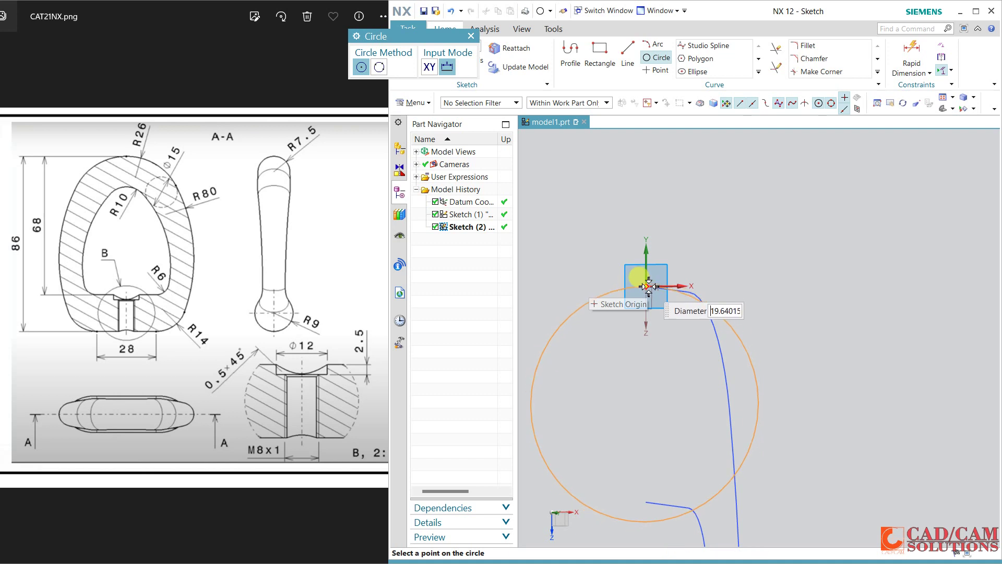
click(648, 286)
key(Escape)
scroll(792, 336, down, 1)
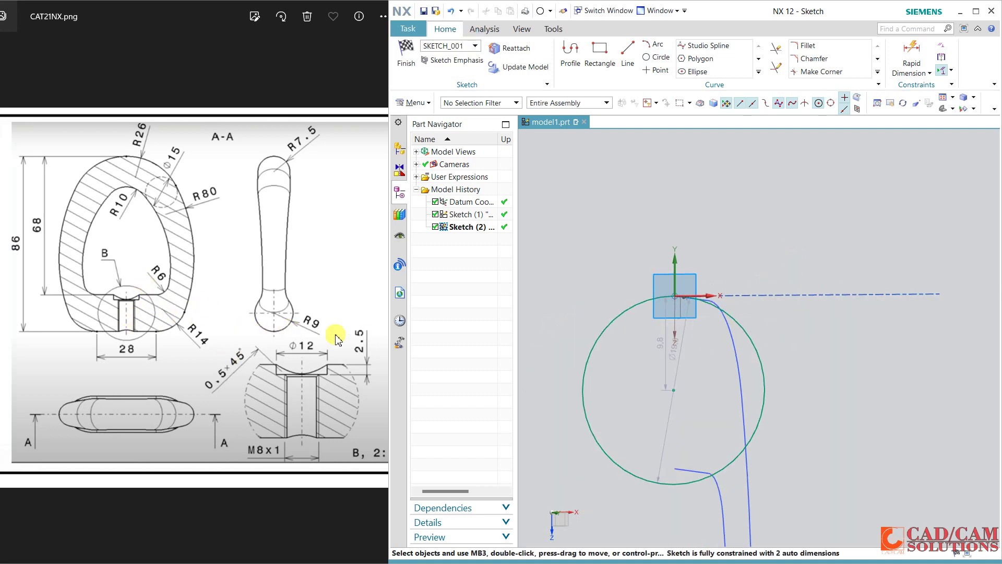
Set the circle's centre offset to 9 mm and its diameter to 18 mm
double_click(666, 367)
text(9)
key(Return)
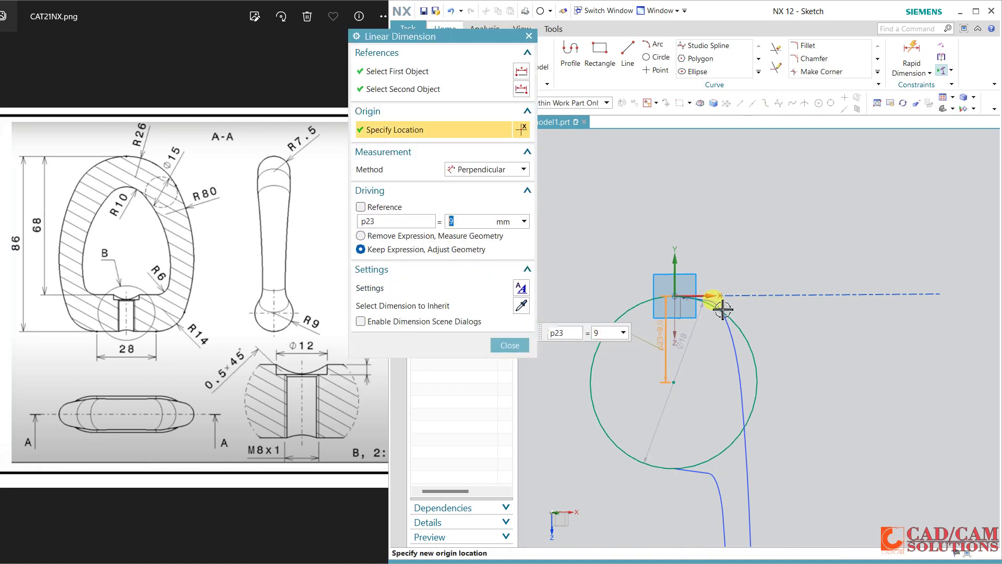
double_click(700, 319)
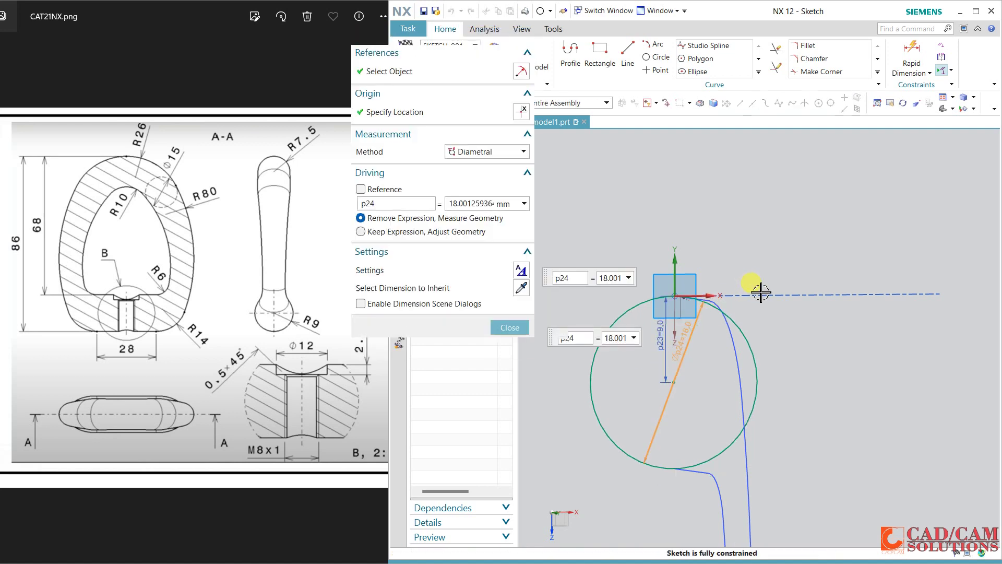
text(18)
key(Return)
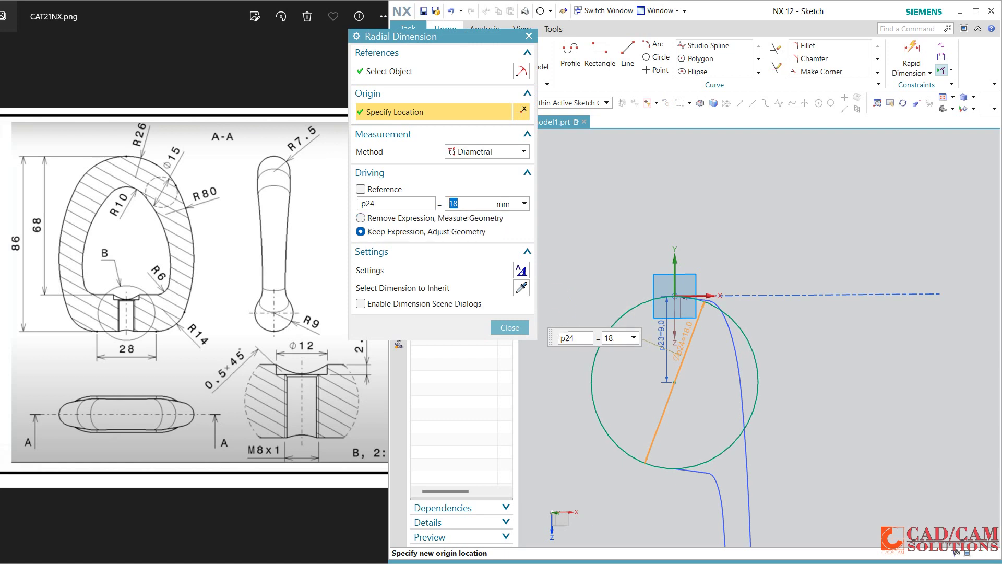
click(511, 328)
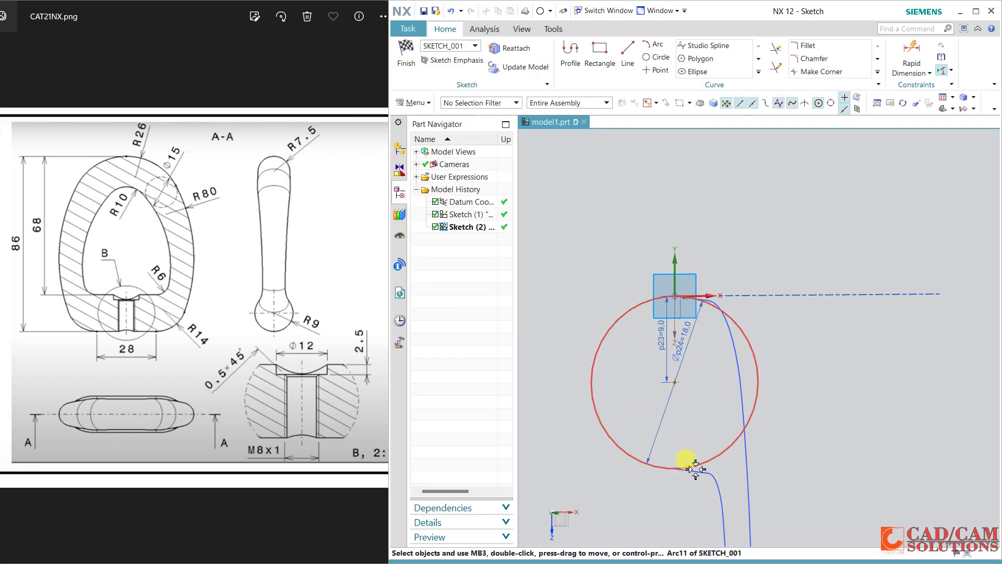
Constrain the circle to the profile curve, delete the conflicting 9 mm offset, and finish the sketch
middle_drag(677, 479, 650, 488)
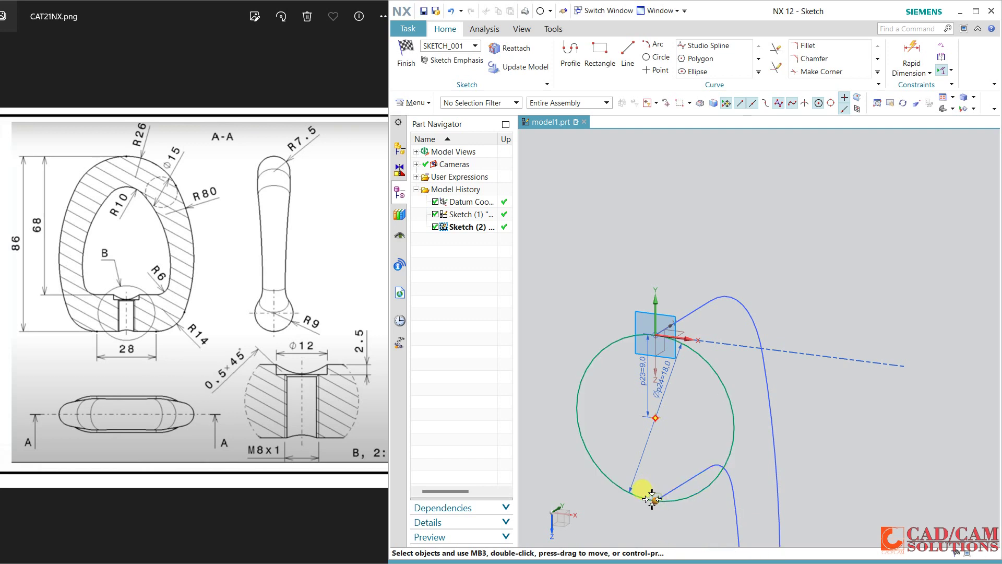
click(646, 499)
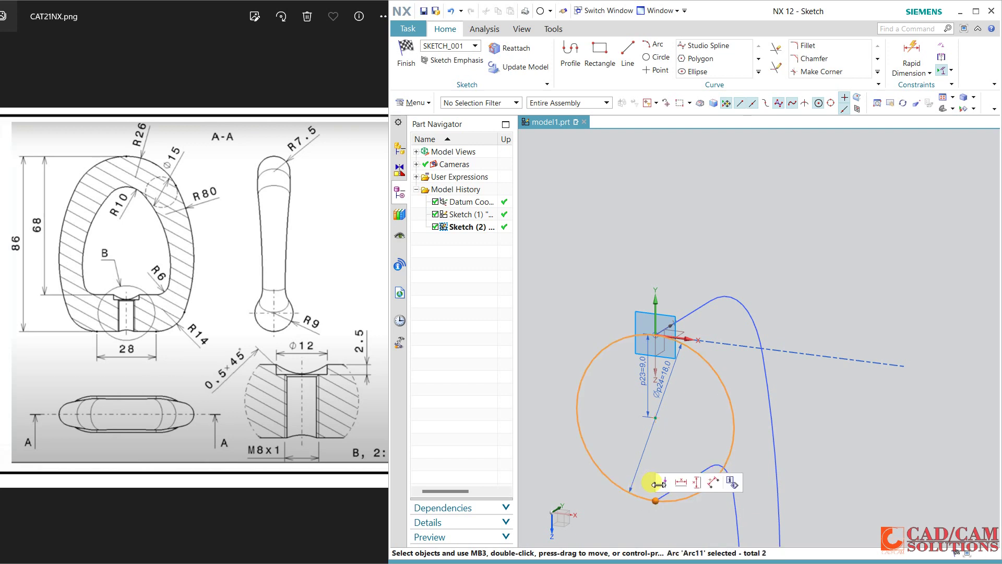
click(663, 483)
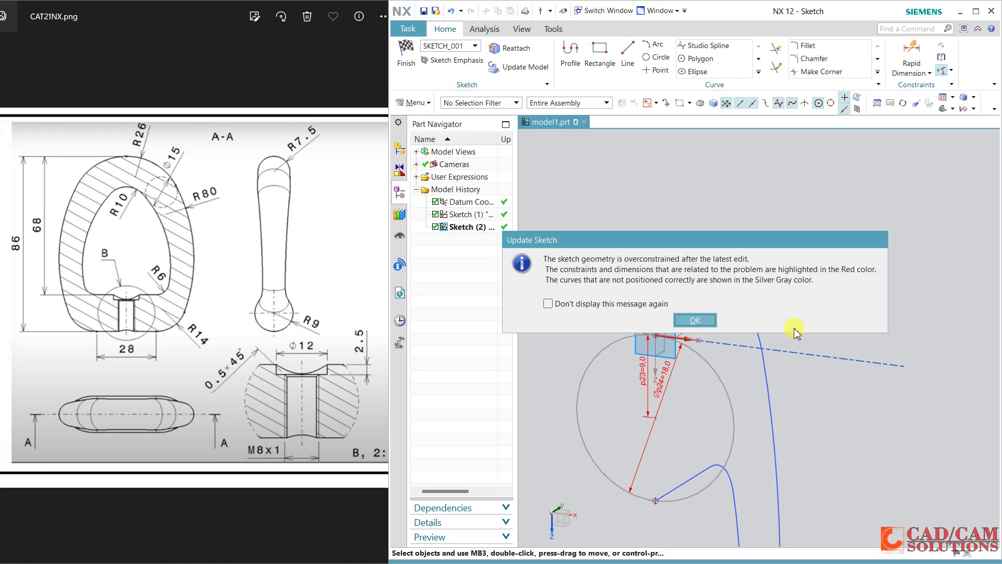
click(695, 321)
click(643, 386)
key(Delete)
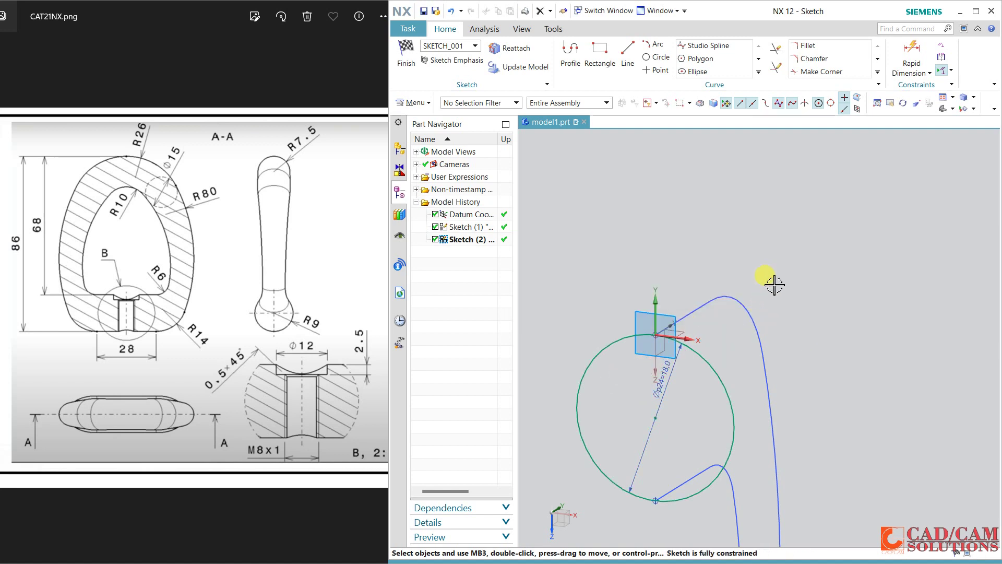
middle_drag(782, 225, 839, 302)
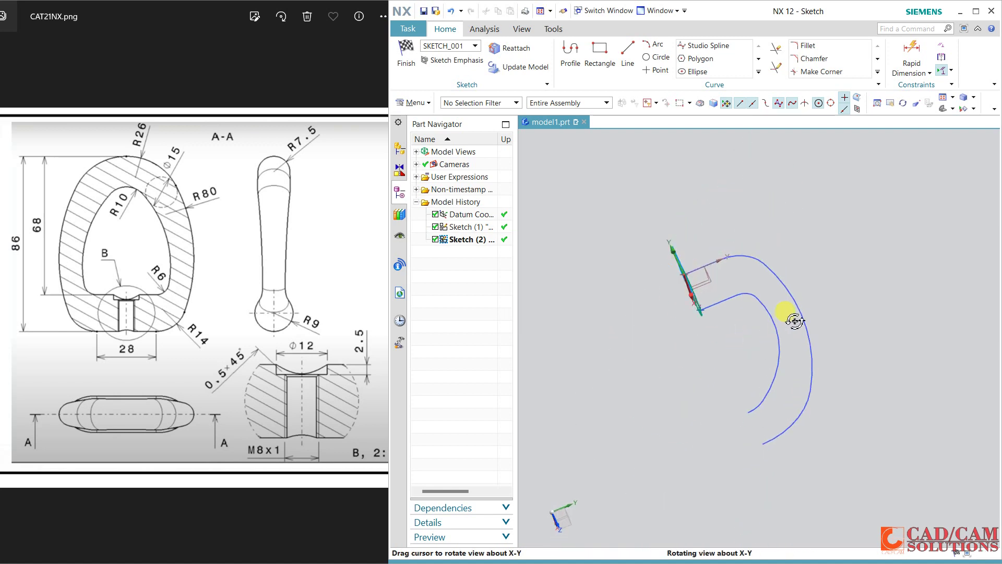
key(ctrl+q)
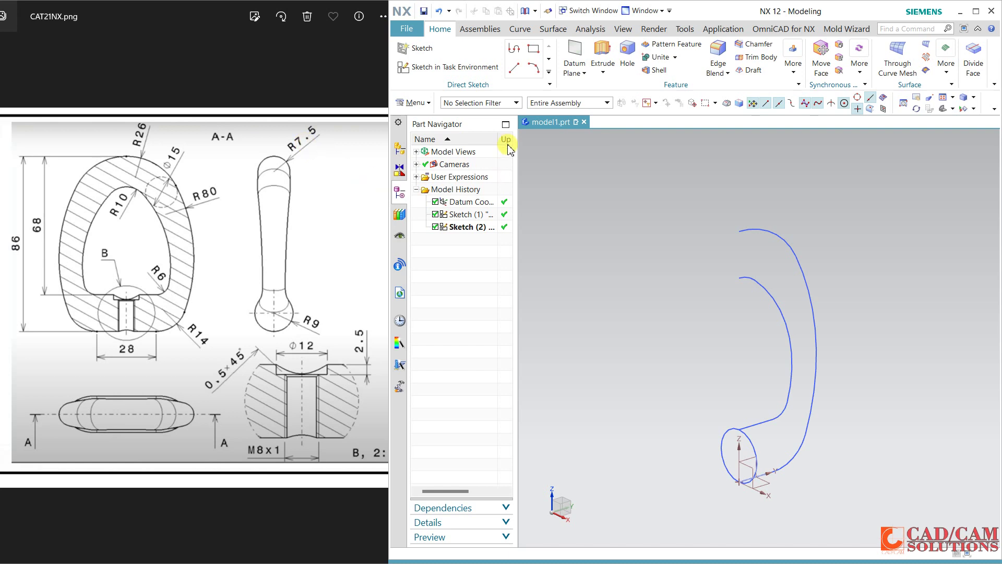
Start a third sketch on the XZ plane
click(432, 67)
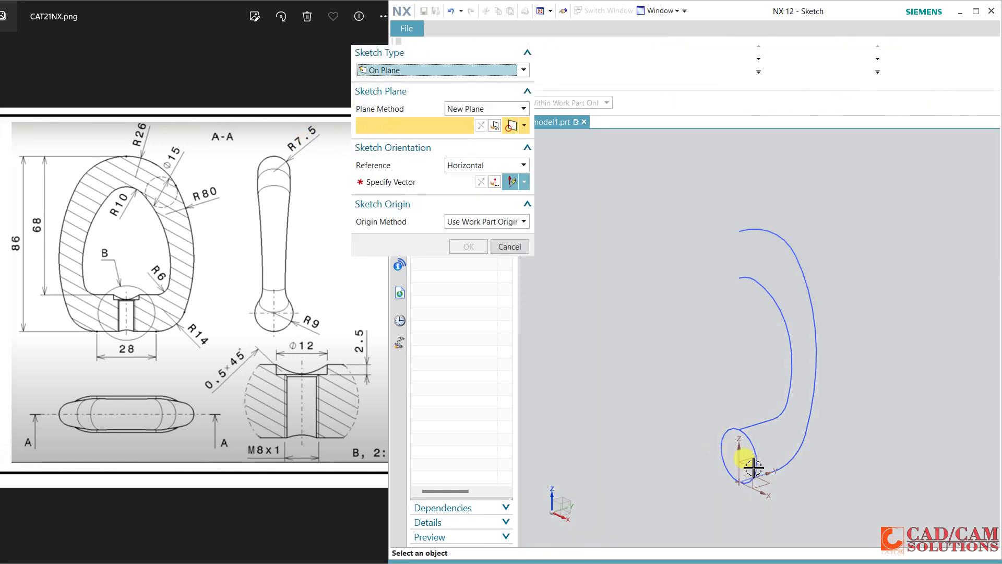
click(753, 472)
click(774, 353)
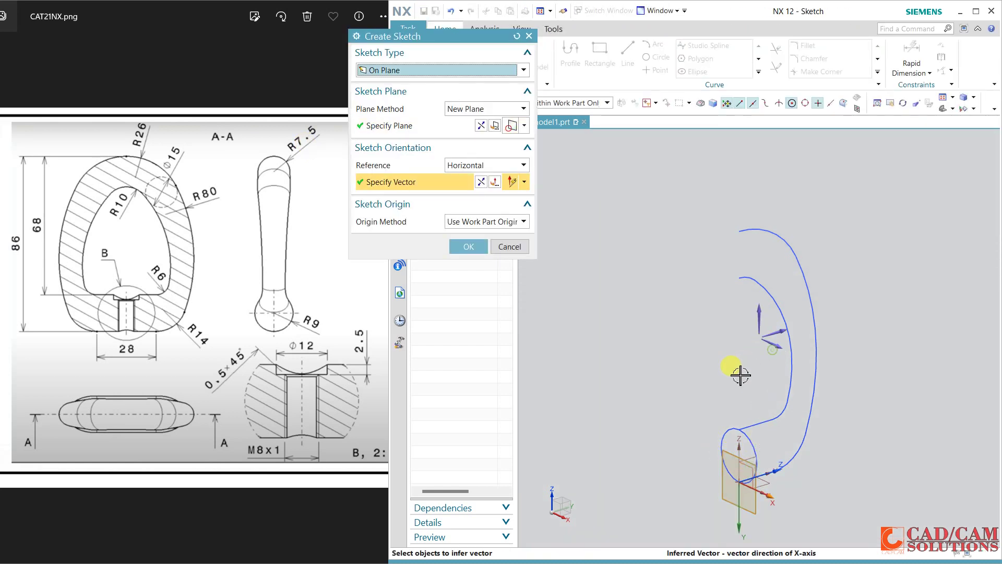
middle_click(738, 370)
shift+middle_drag(778, 406, 707, 242)
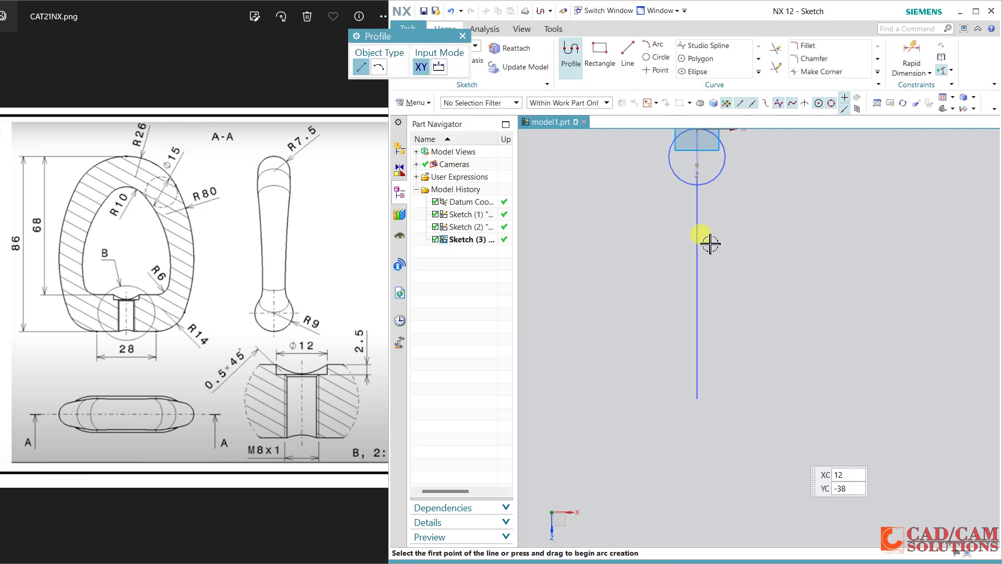
Draw a circle near the profile's lower end and set its diameter dimension
click(659, 56)
middle_drag(725, 368, 703, 370)
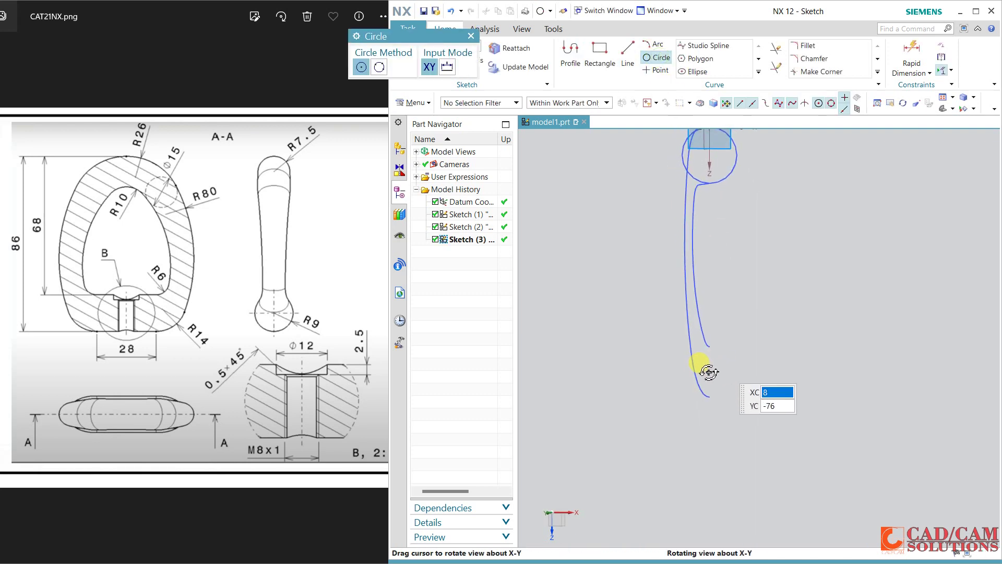
click(711, 364)
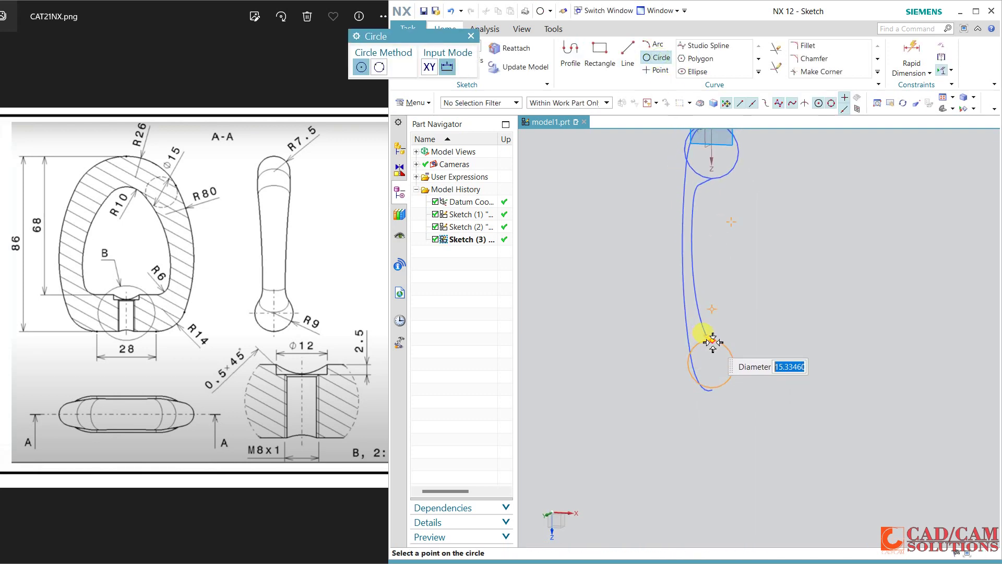
click(712, 340)
key(Escape)
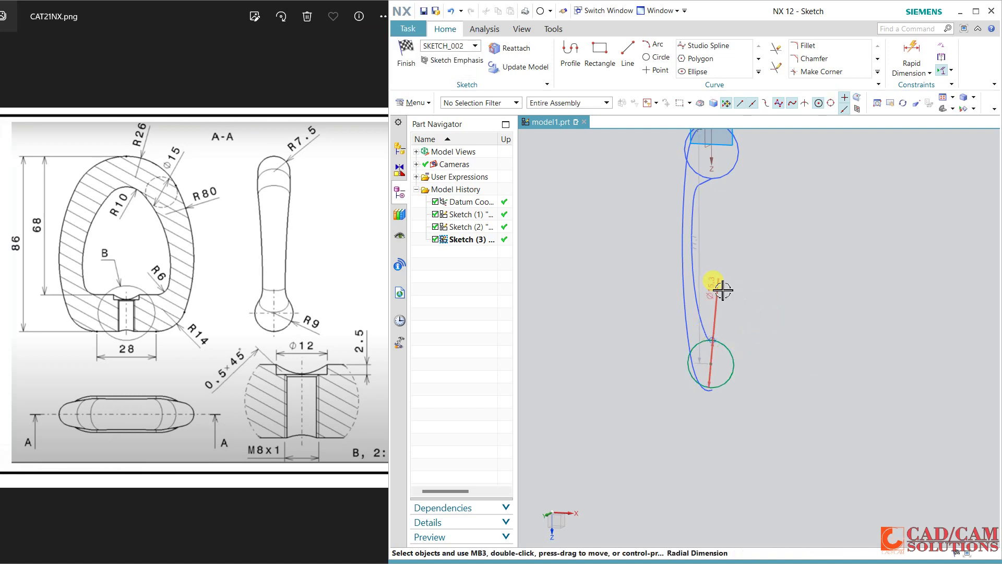
double_click(714, 286)
text(15)
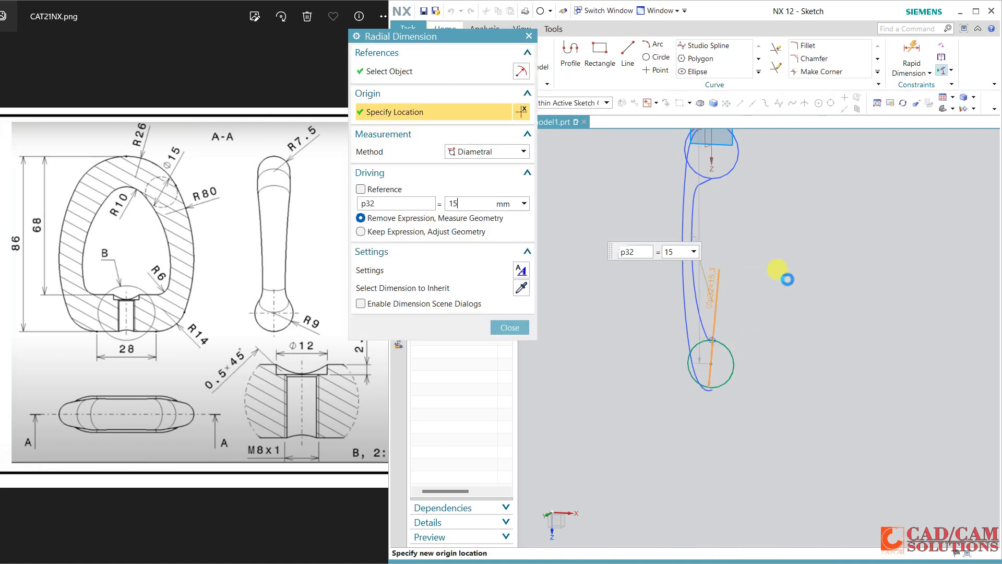
key(Return)
click(509, 327)
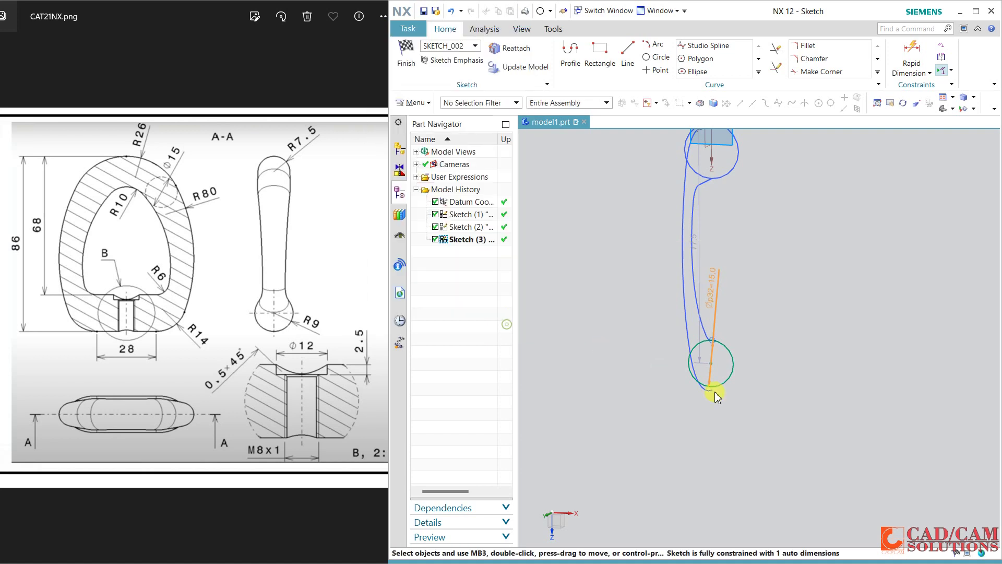
Constrain the lower circle and delete the conflicting diameter dimension
scroll(712, 389, up, 4)
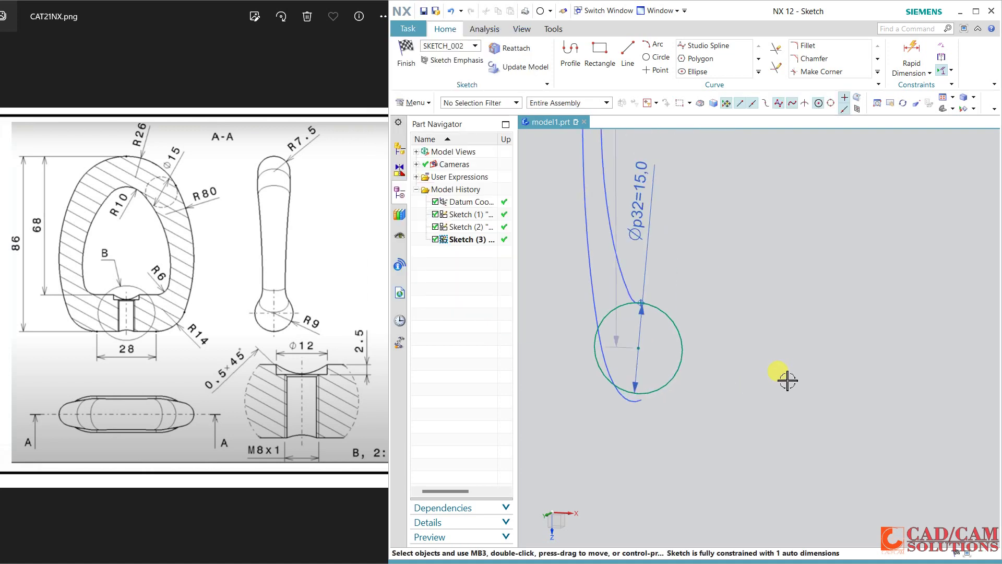
click(622, 398)
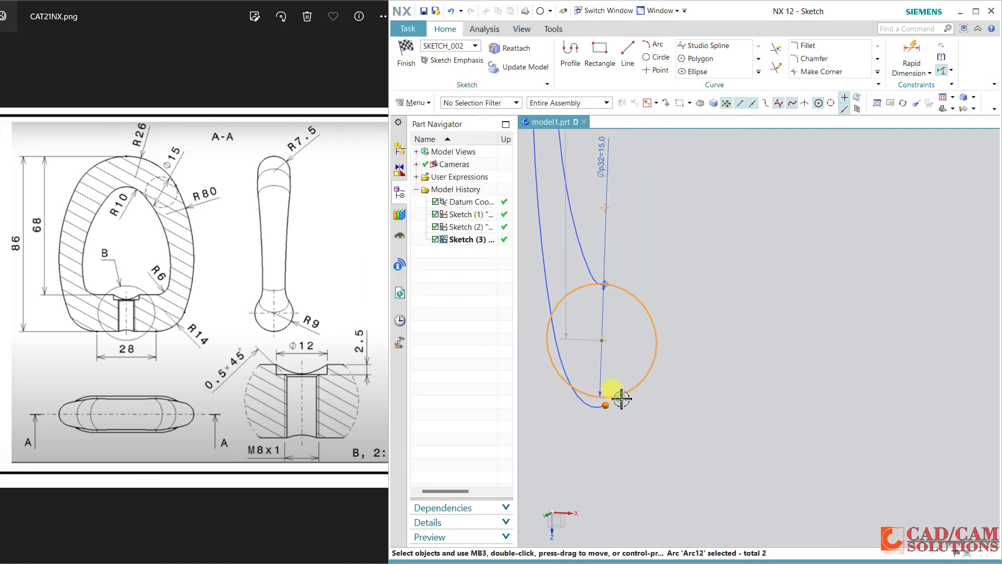
click(642, 380)
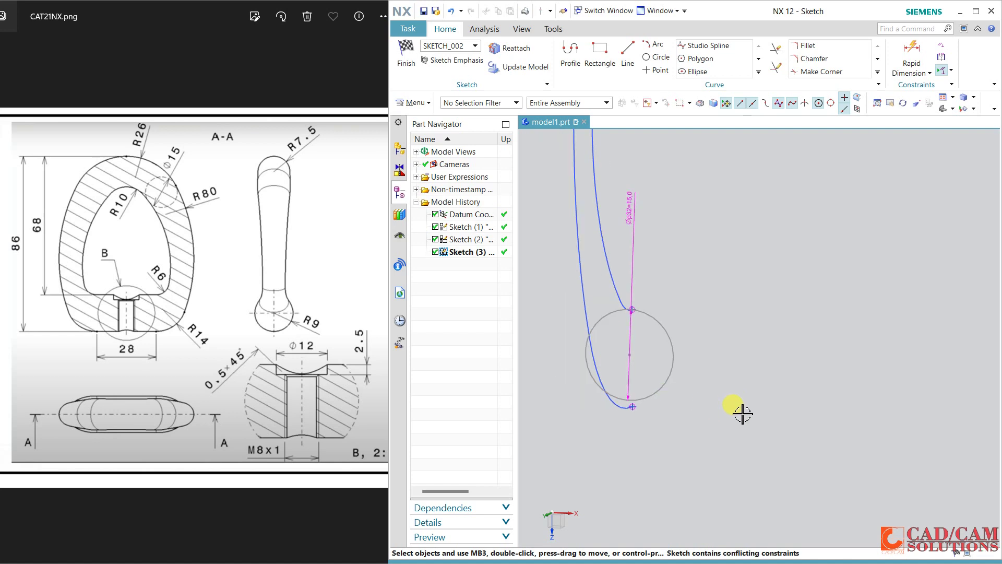
click(633, 209)
key(Delete)
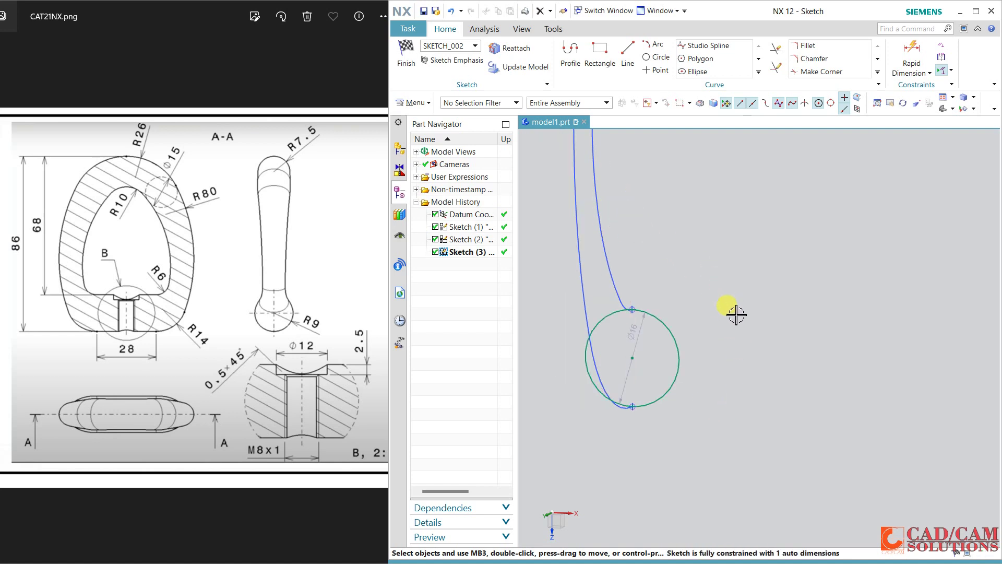
Make the line vertical against the sketch's vertical axis
middle_drag(707, 358, 707, 354)
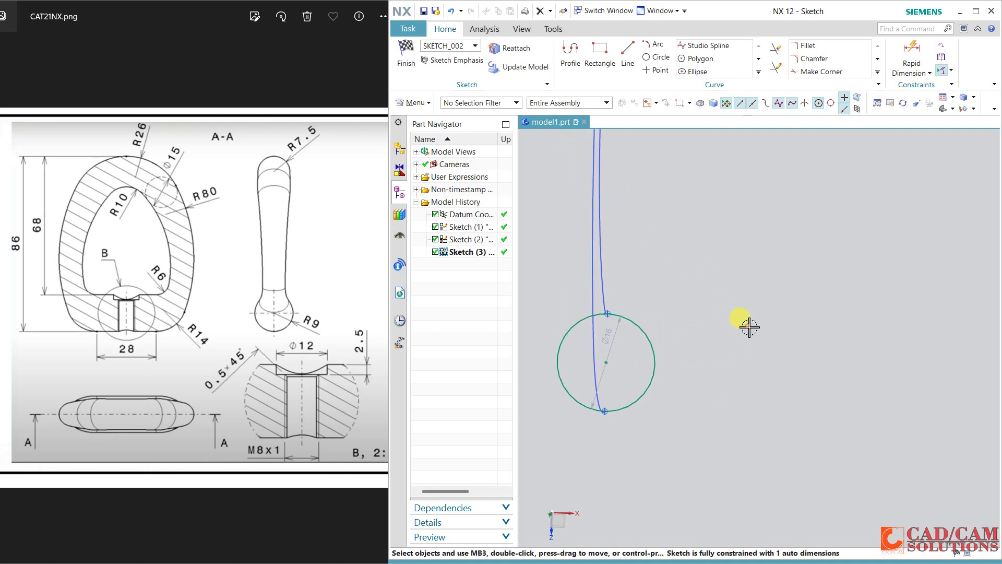
scroll(782, 327, up, 3)
scroll(781, 328, up, 3)
scroll(774, 362, down, 3)
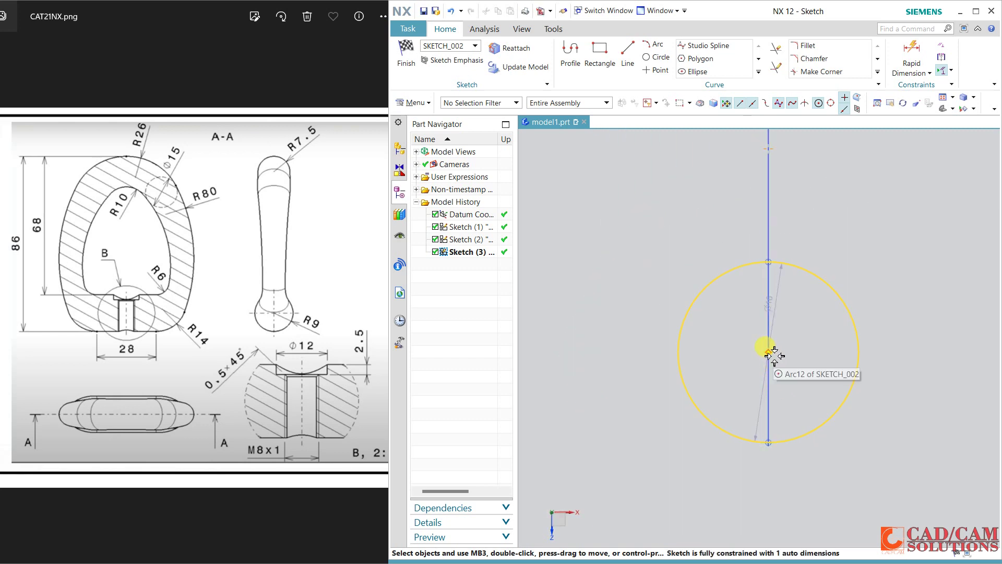
scroll(675, 403, down, 1)
scroll(676, 402, down, 4)
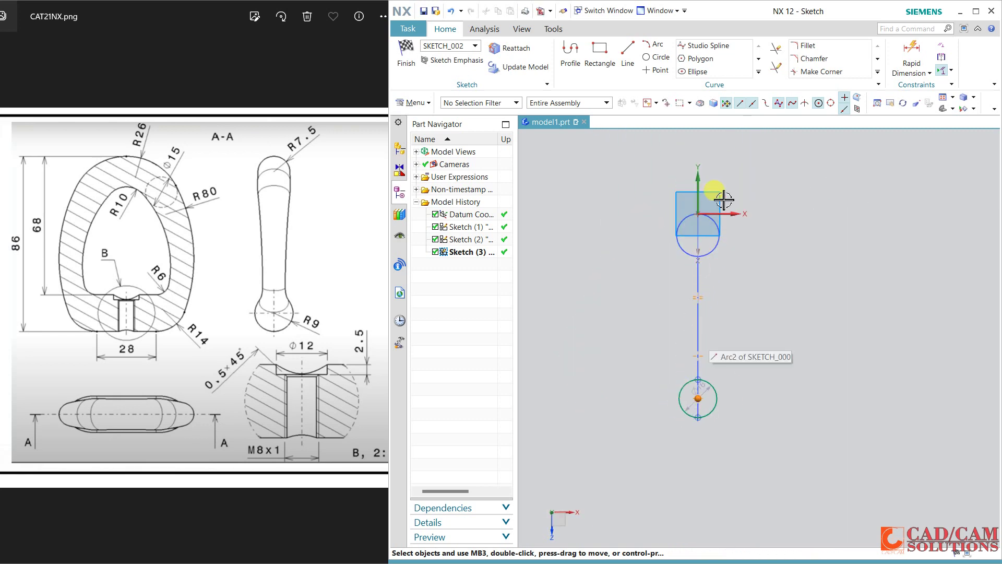
click(704, 179)
click(722, 162)
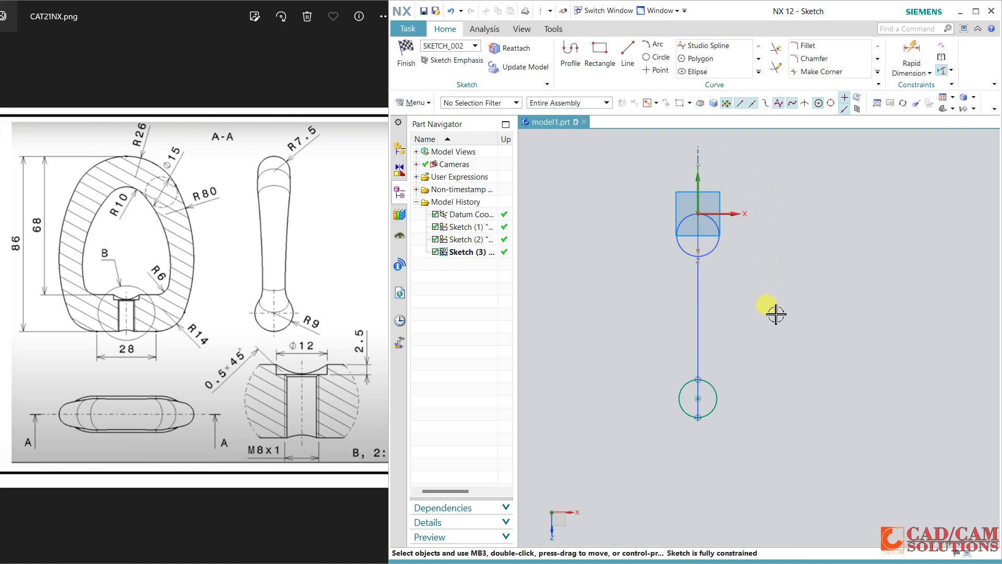
middle_drag(769, 361, 740, 398)
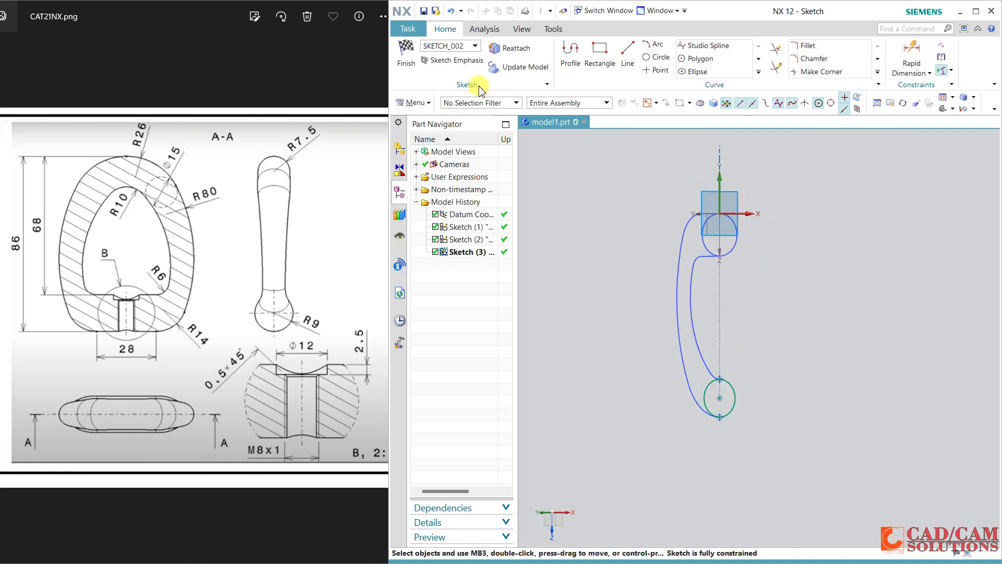
Finish the third sketch and start a Swept feature on the 3D curves
click(406, 52)
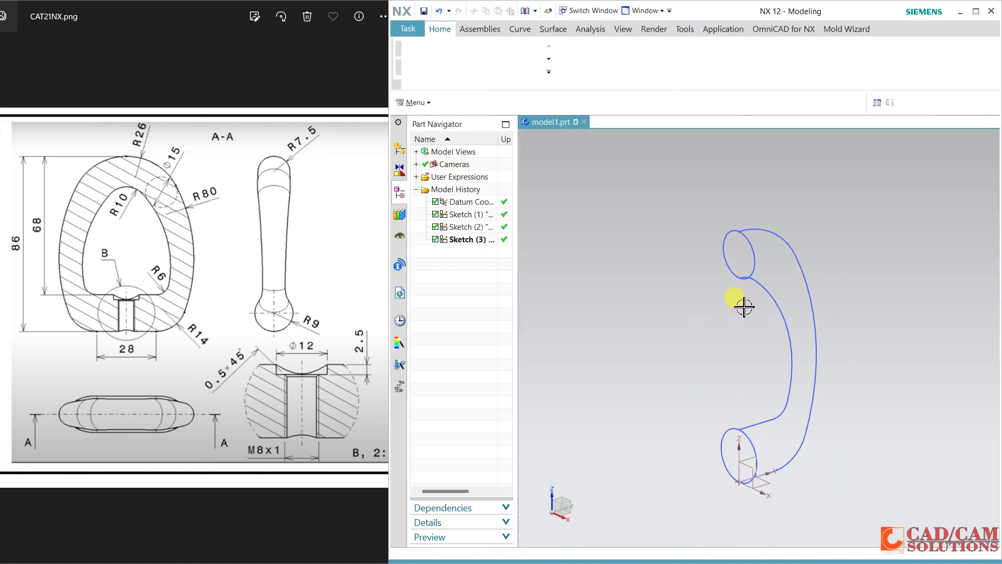
mouse_move(700, 369)
middle_down()
mouse_move(666, 352)
mouse_move(732, 392)
mouse_move(705, 381)
mouse_move(694, 351)
mouse_move(678, 375)
mouse_move(705, 363)
mouse_move(694, 381)
middle_up()
middle_drag(823, 414, 835, 406)
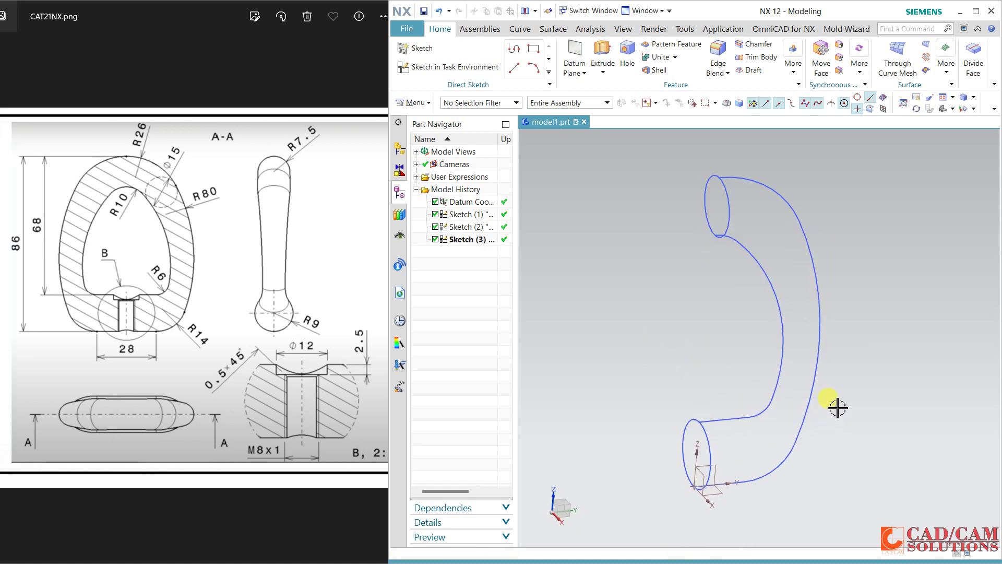
click(938, 58)
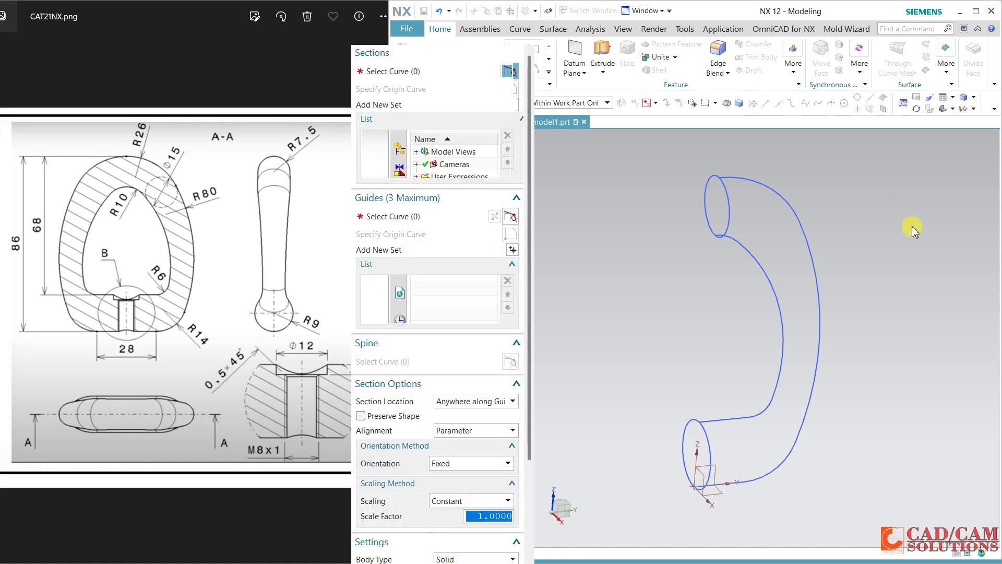
Pick the lower and upper circles as sections and the inner and outer curve chains as guides
click(712, 441)
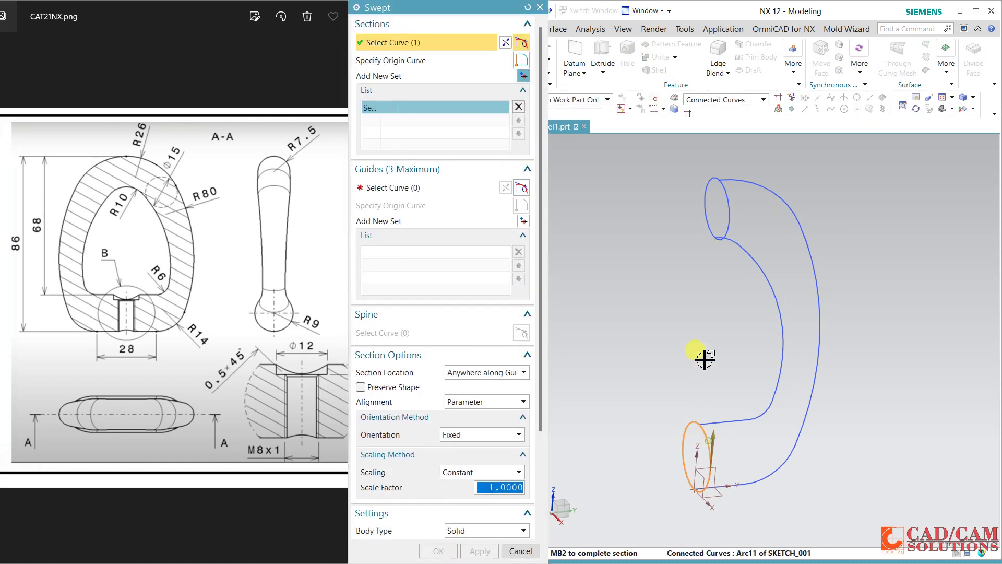
click(522, 76)
click(731, 212)
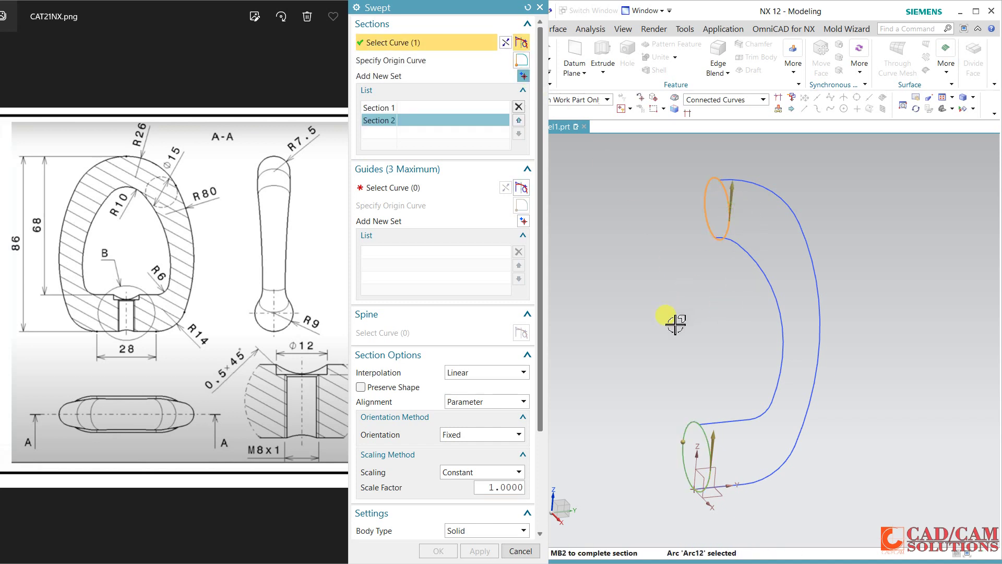
click(449, 189)
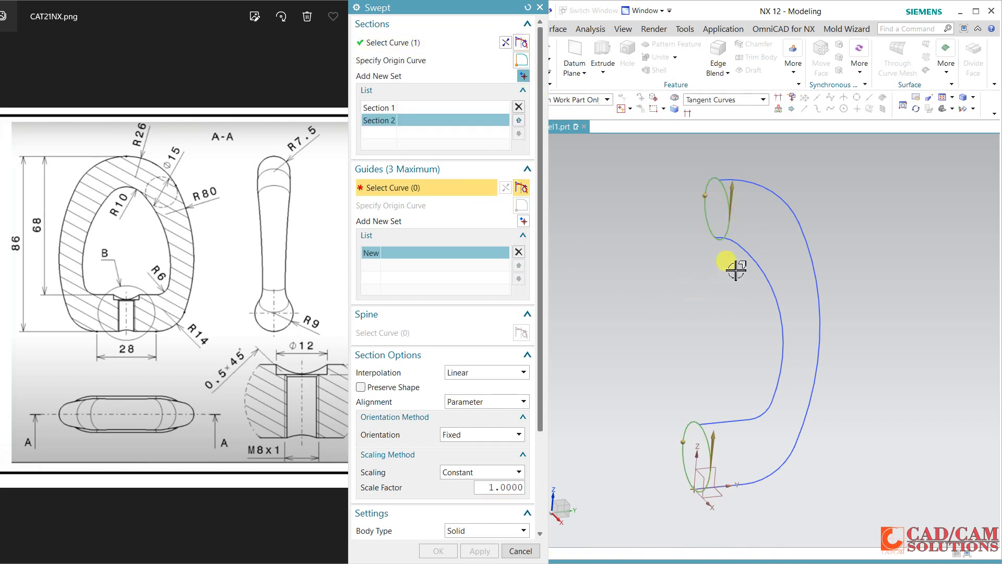
click(741, 253)
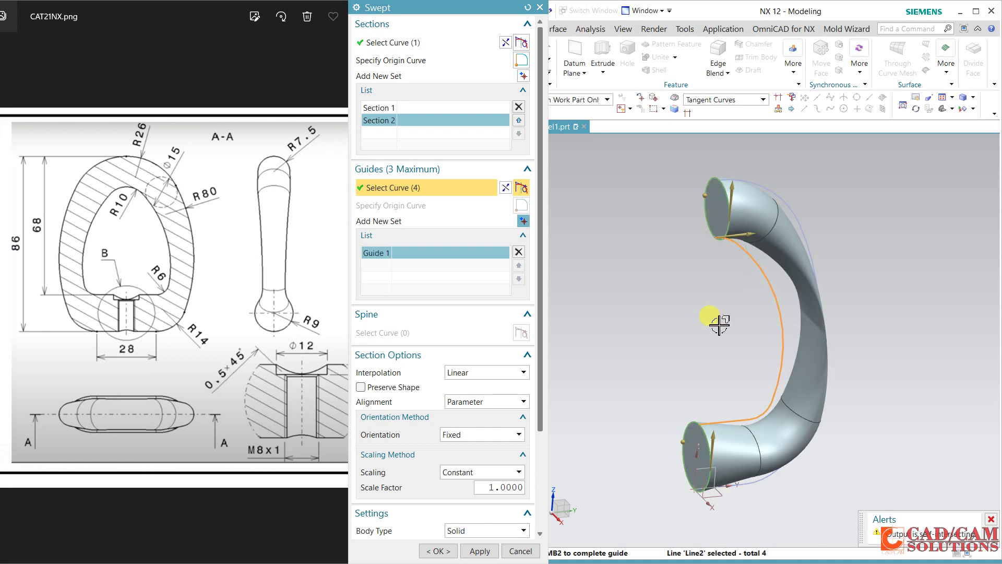
click(526, 222)
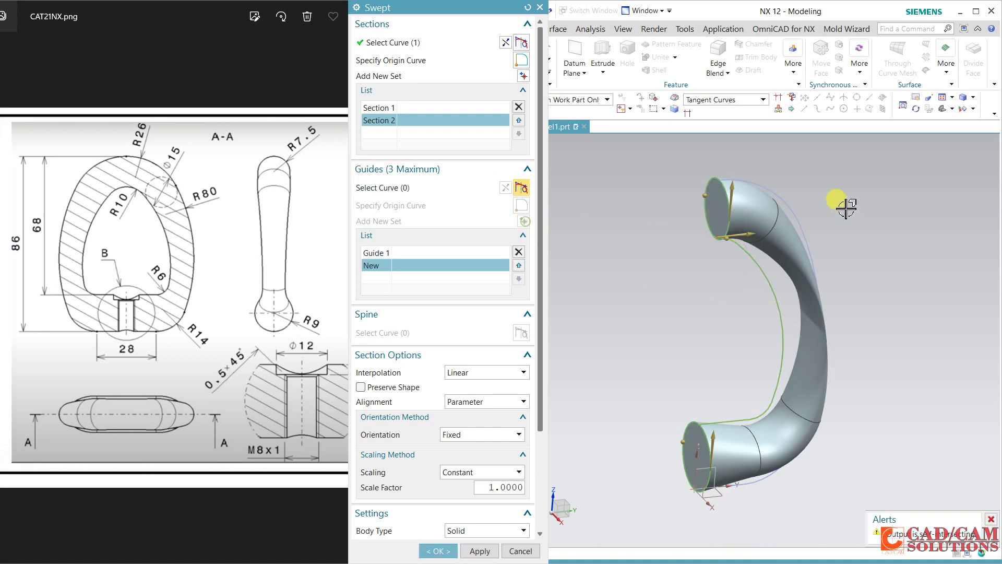
click(772, 190)
Reverse the section direction to remove the twist, set Cubic interpolation, and create the sweep
mouse_move(878, 369)
middle_down()
mouse_move(856, 331)
mouse_move(846, 343)
middle_up()
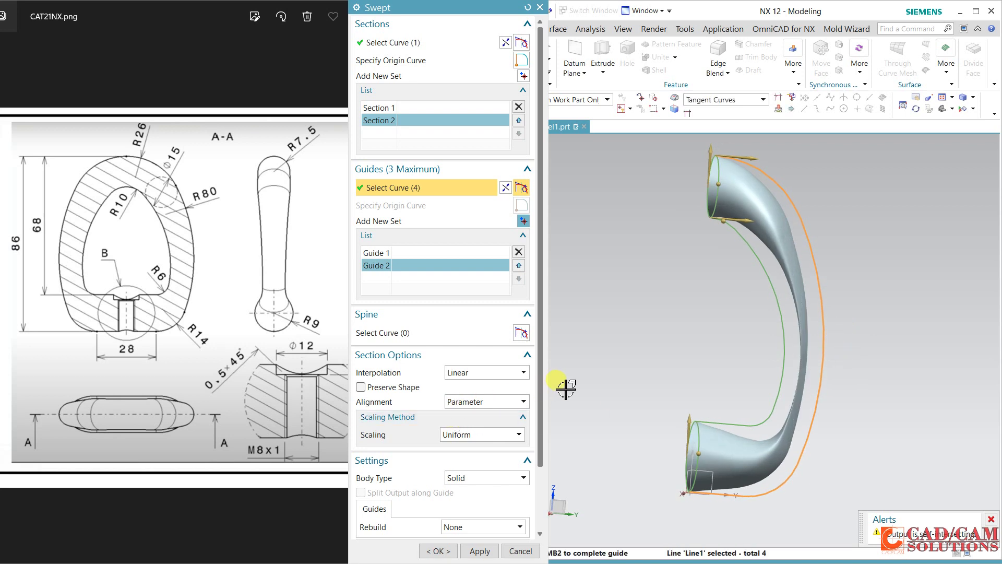
mouse_move(624, 357)
middle_down()
mouse_move(656, 342)
mouse_move(700, 351)
mouse_move(701, 363)
mouse_move(674, 302)
mouse_move(645, 359)
mouse_move(618, 352)
mouse_move(611, 360)
middle_up()
click(505, 42)
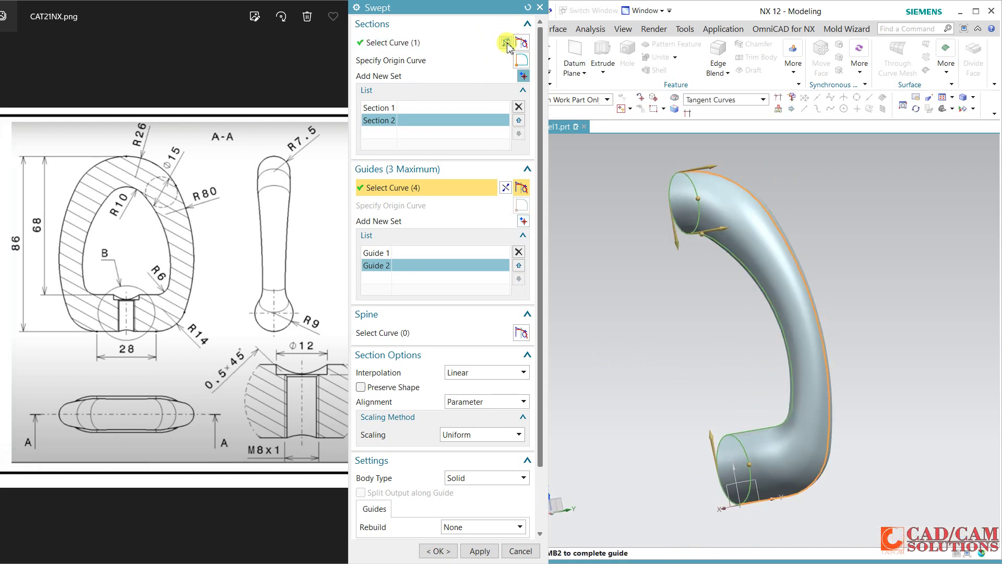
mouse_move(657, 301)
middle_down()
mouse_move(721, 286)
mouse_move(680, 277)
middle_up()
middle_drag(693, 313, 647, 313)
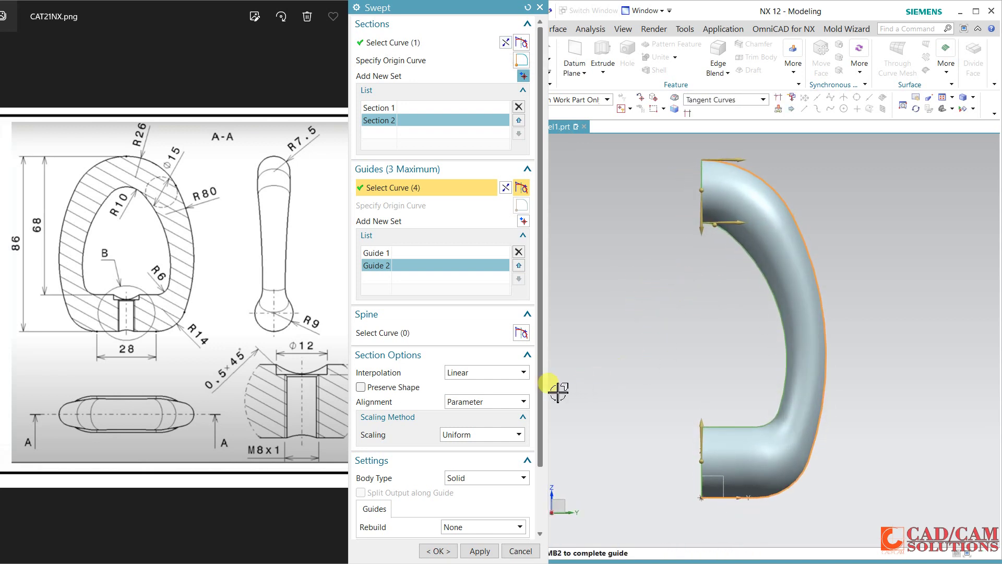
click(489, 372)
click(491, 395)
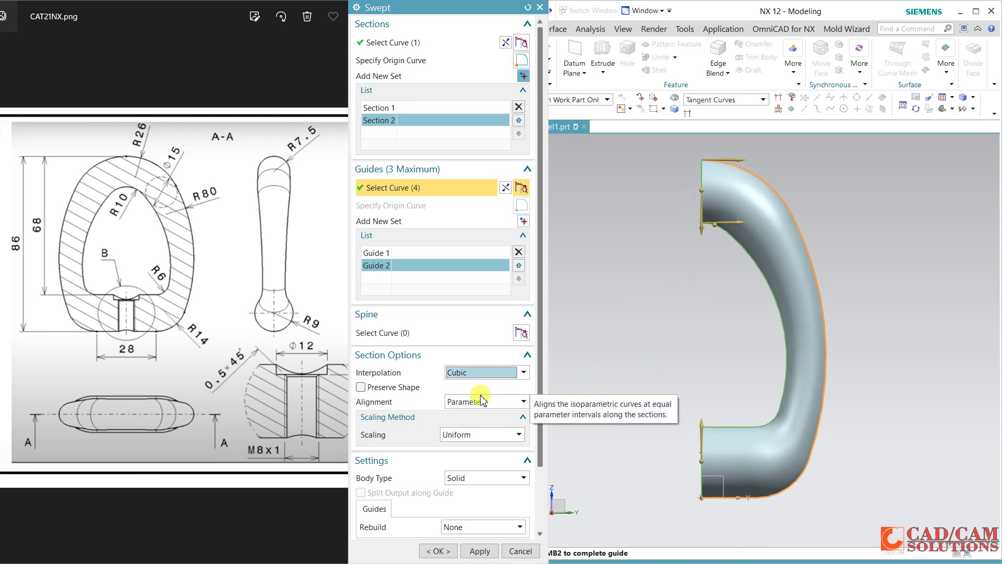
mouse_move(486, 402)
click(440, 552)
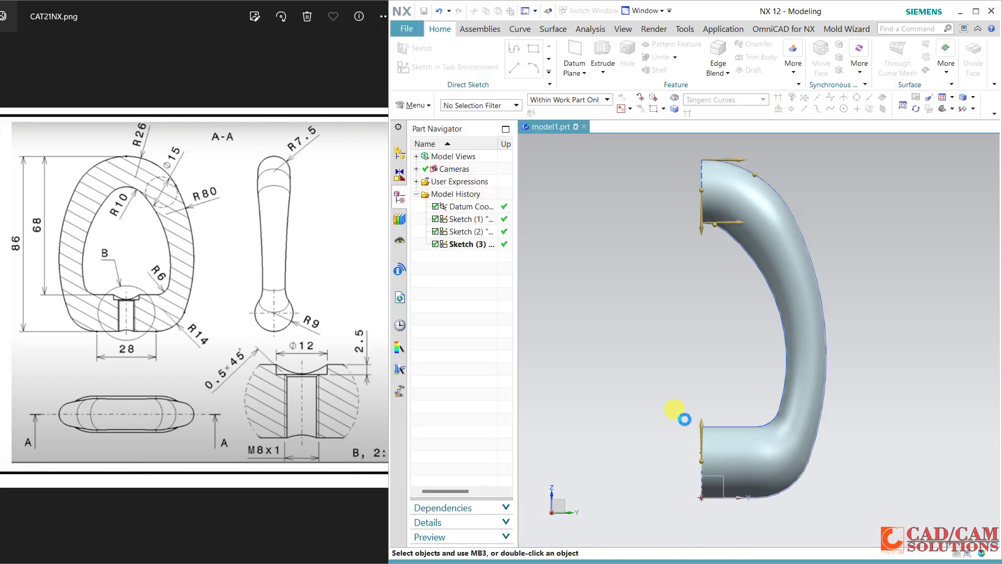
Mirror the swept body across the XZ datum plane with Mirror Geometry
middle_drag(667, 374, 689, 385)
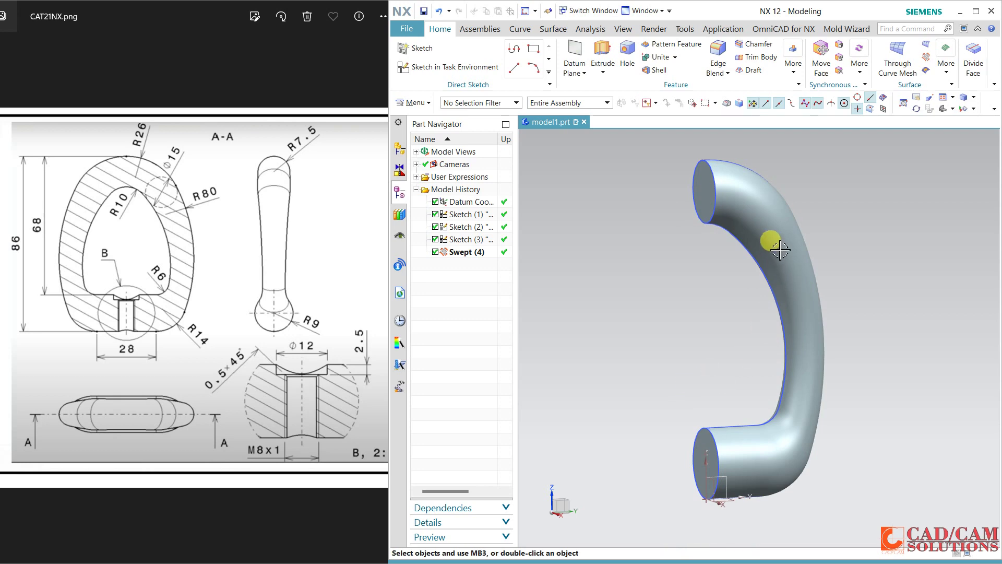
click(793, 61)
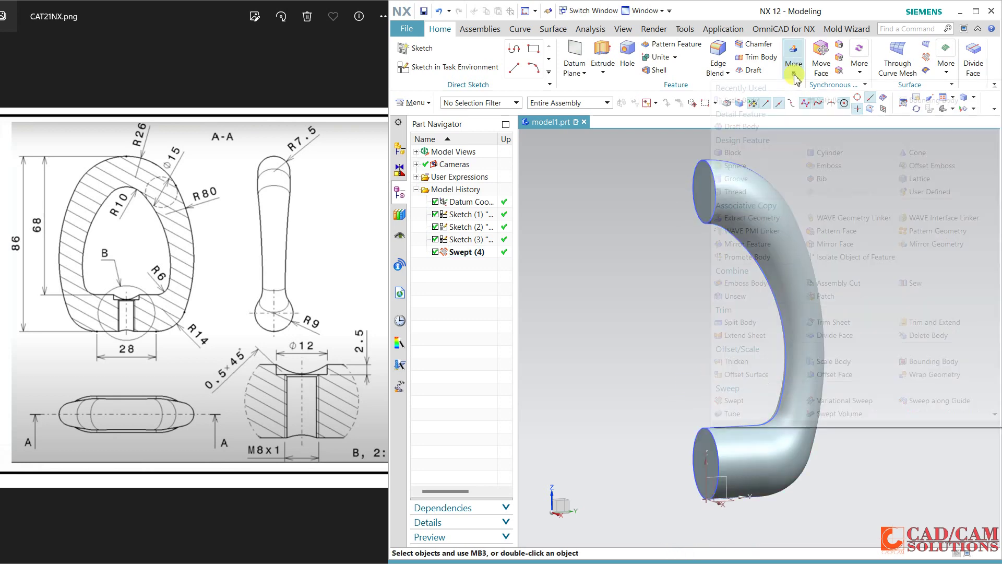
click(949, 251)
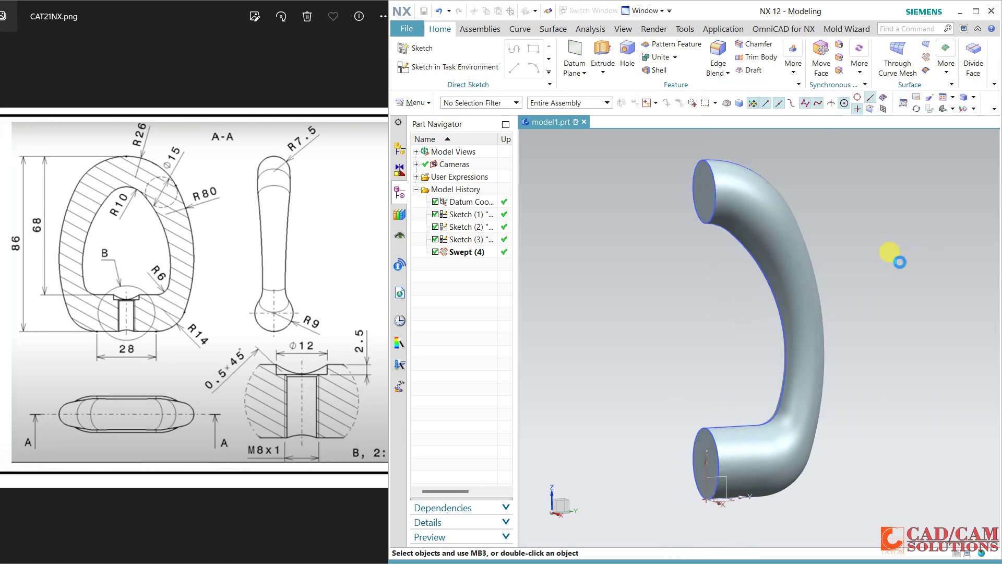
click(770, 227)
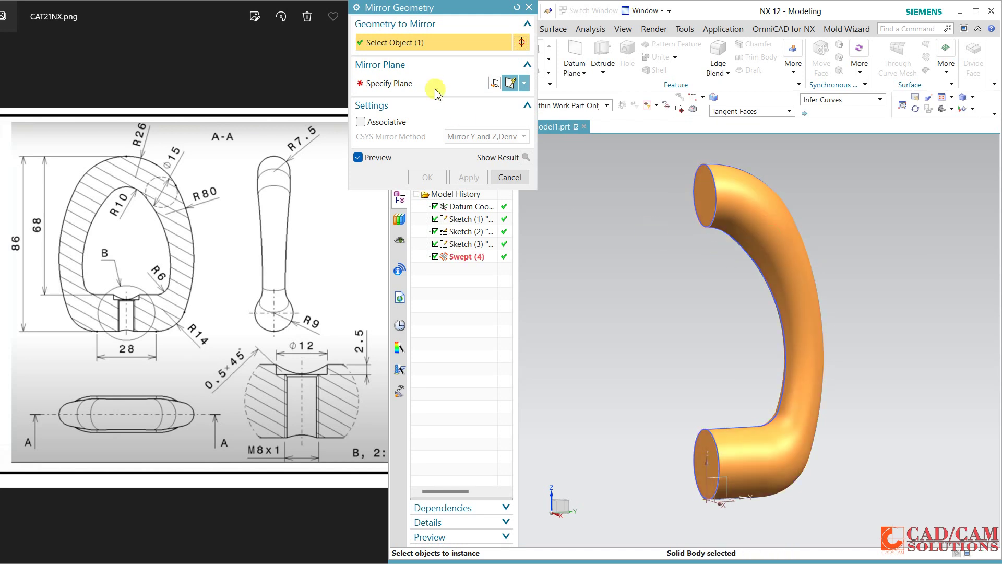
click(436, 85)
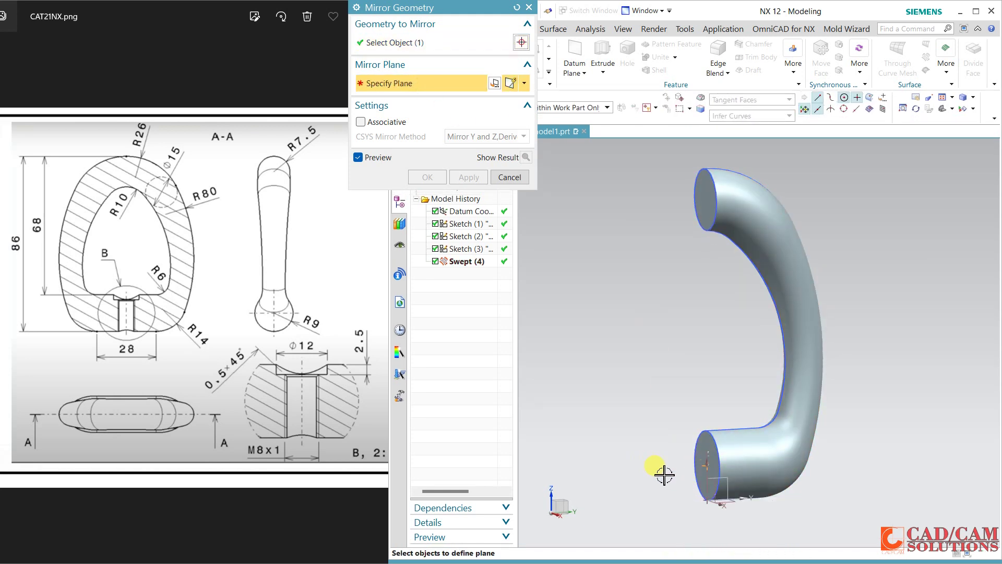
middle_drag(660, 470, 678, 476)
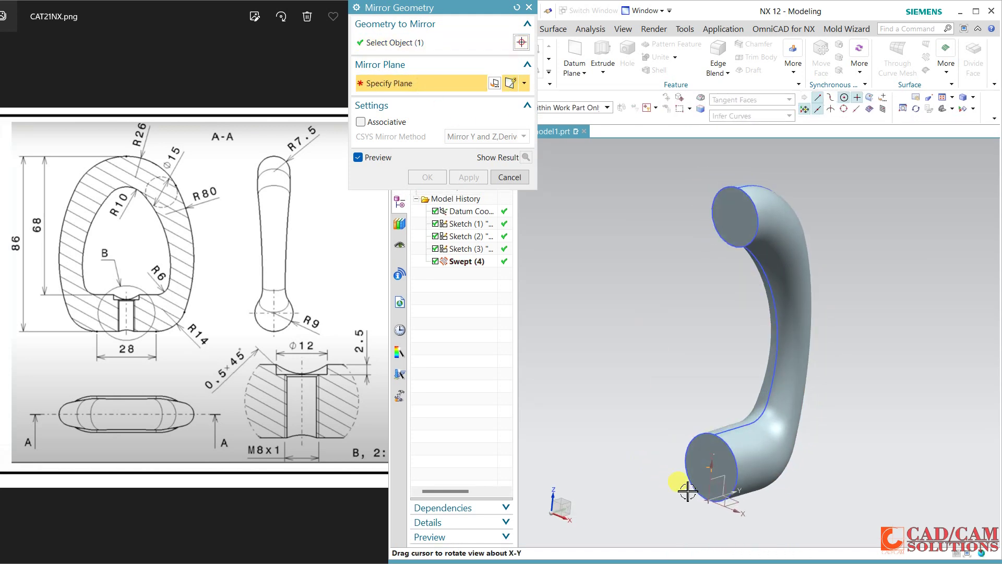
click(662, 478)
middle_click(823, 385)
middle_drag(868, 398, 797, 390)
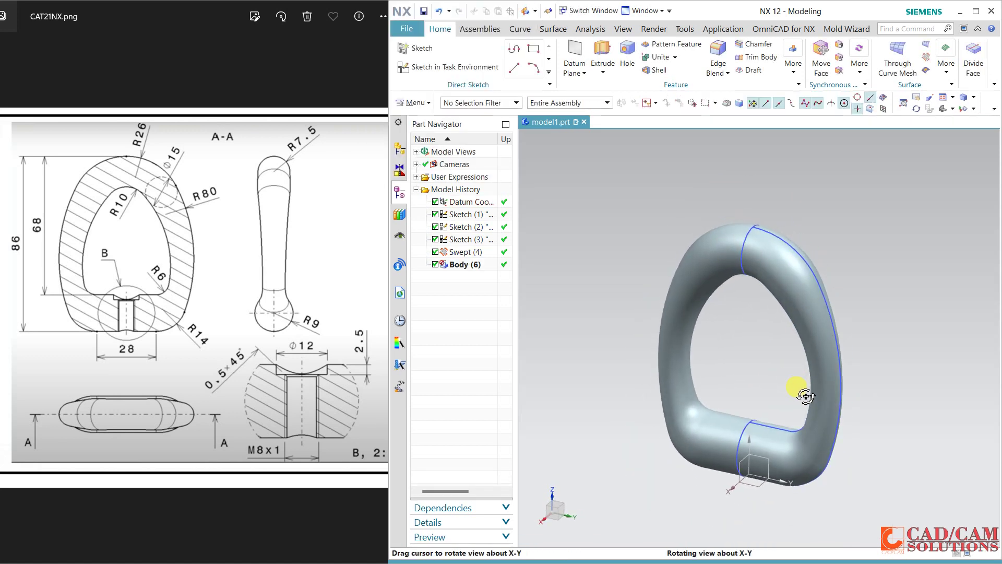
Hide both sketches' curves and fit the ring in view
click(744, 245)
key(ctrl+b)
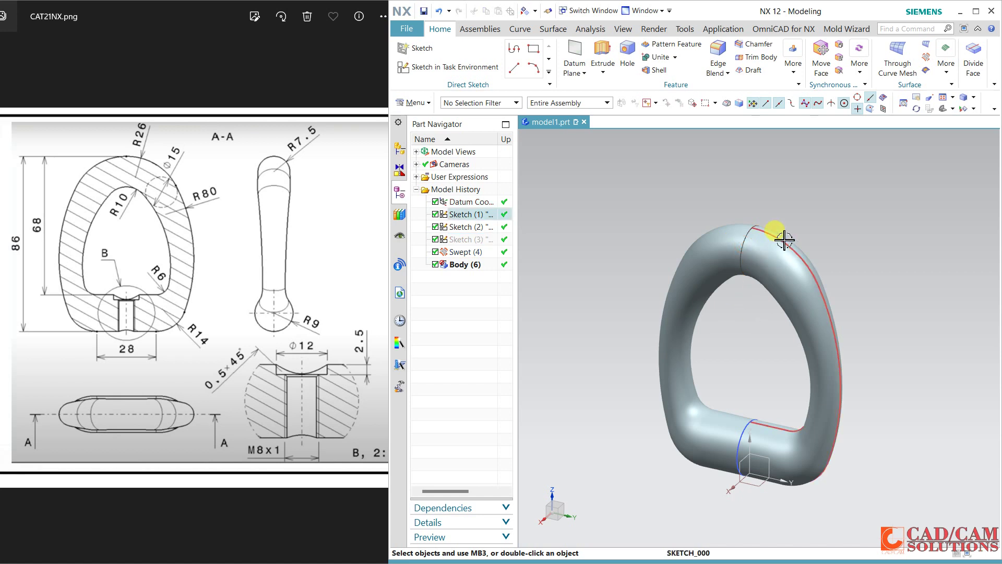
click(744, 444)
key(ctrl+b)
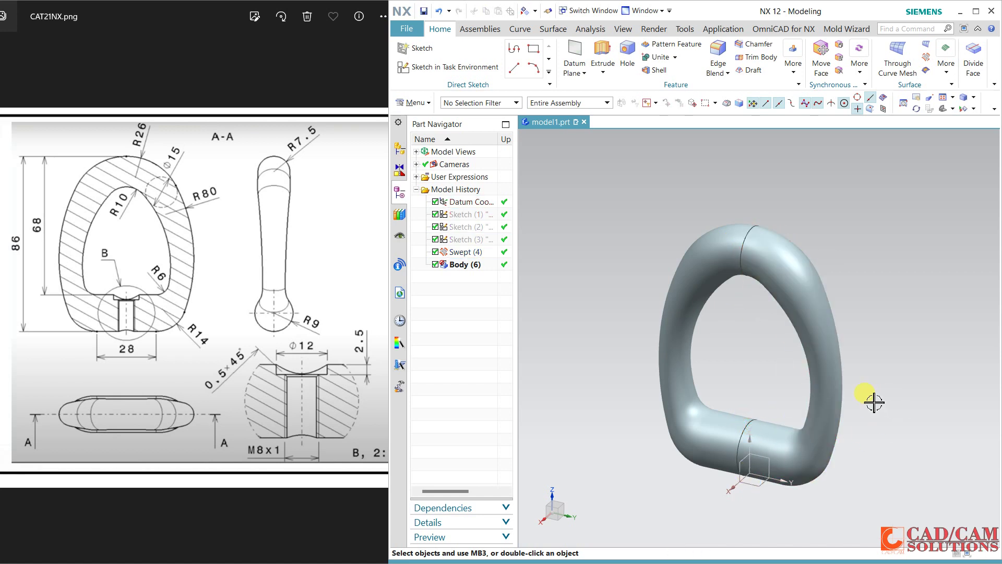
key(ctrl+f)
Unite the halves with the right half as Target and the left half as Tool
click(659, 56)
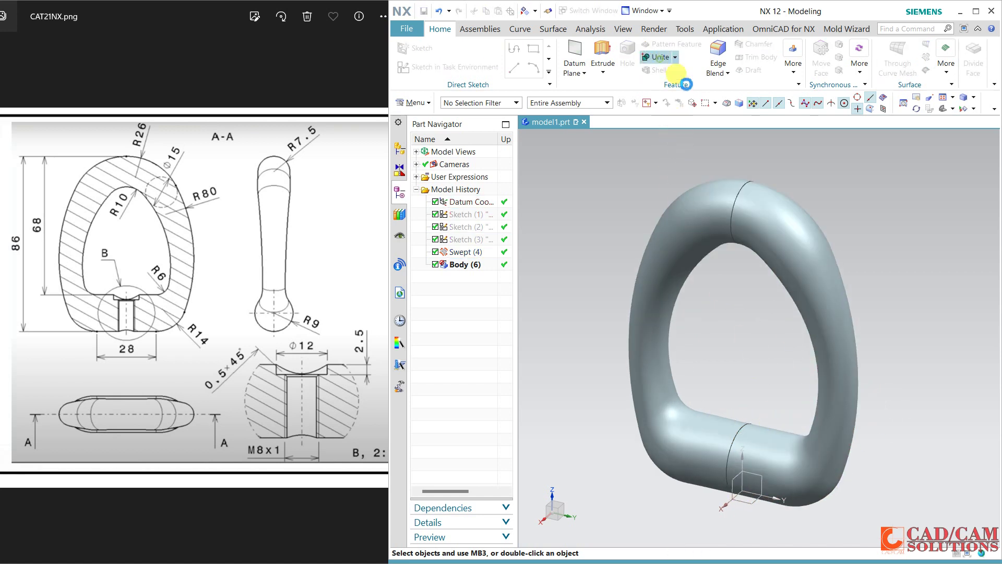
click(760, 225)
click(706, 229)
middle_click(722, 360)
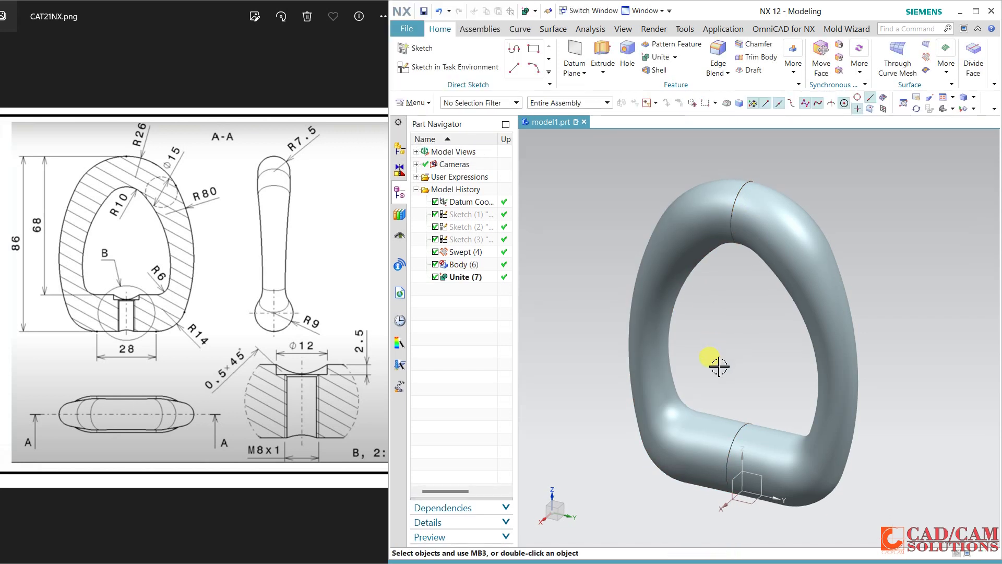
Reopen the Unite feature, review its region and settings, and confirm it unchanged
click(465, 276)
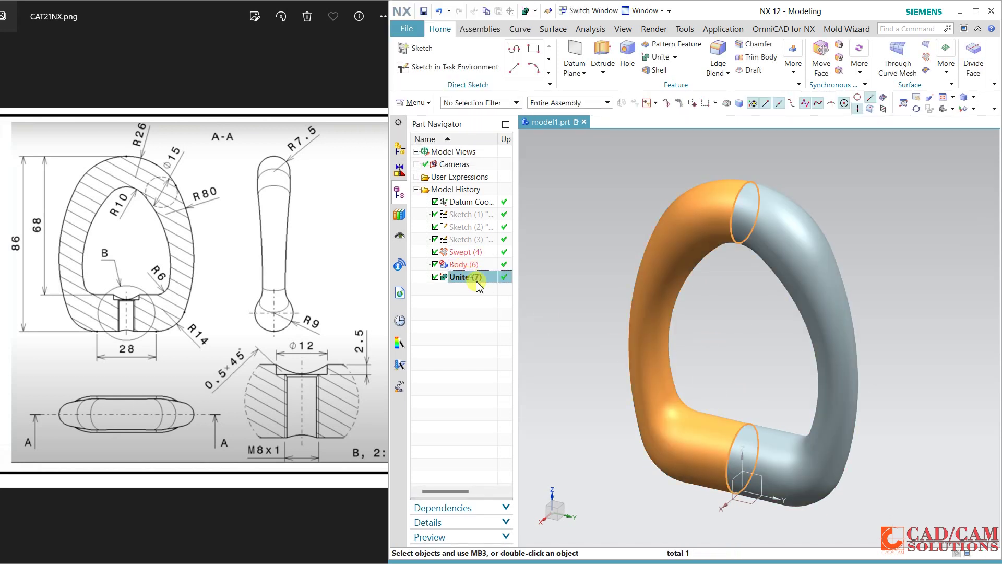
middle_drag(642, 368, 683, 360)
double_click(474, 277)
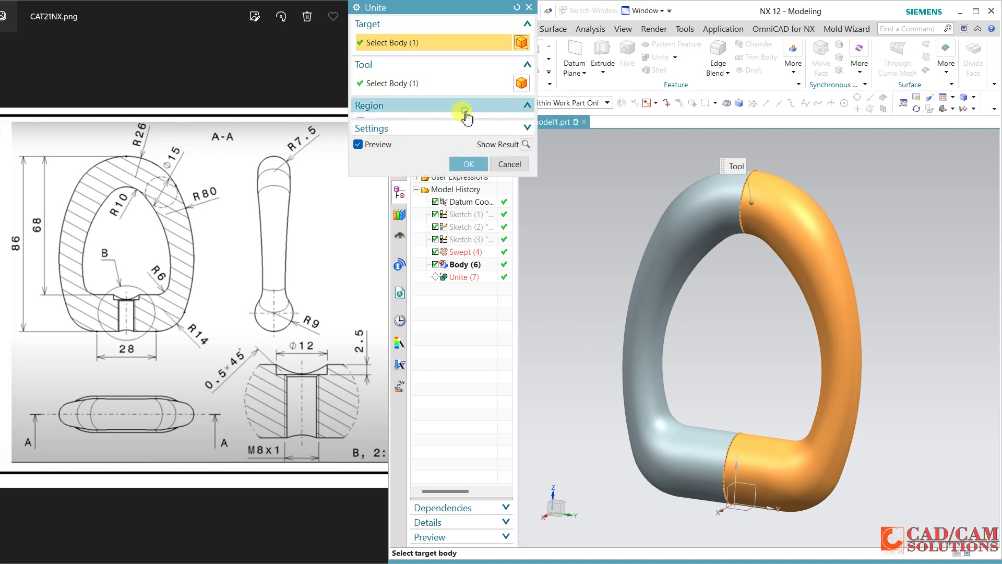
click(462, 106)
click(455, 142)
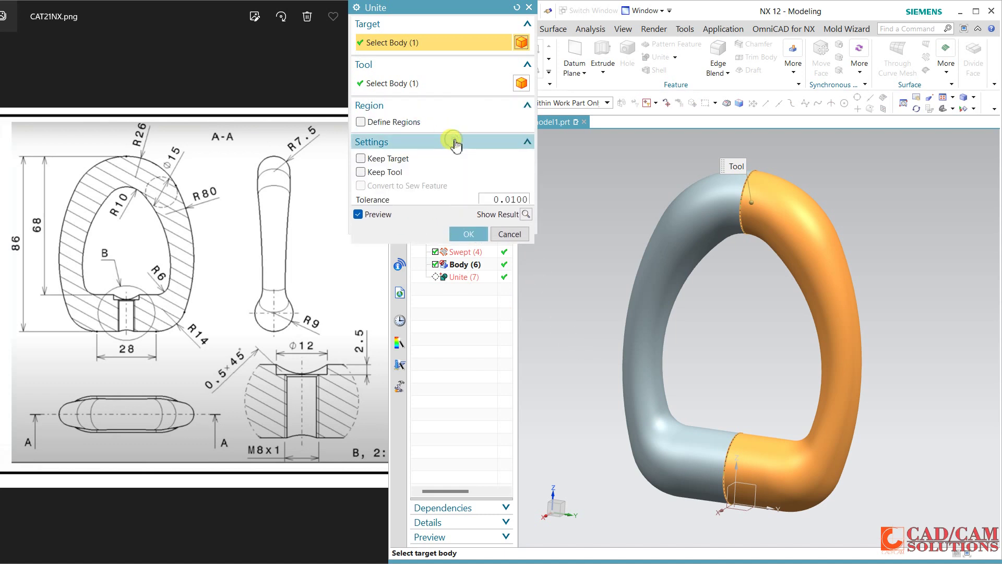
click(472, 242)
middle_drag(732, 362, 721, 365)
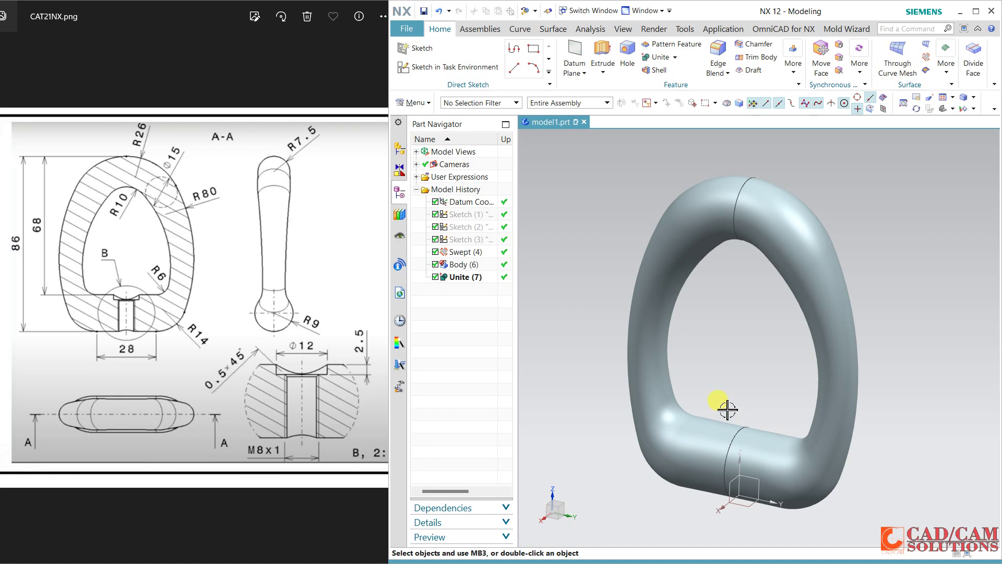
Create a datum plane offset 18 mm from the XY plane, then start a Hole
click(574, 52)
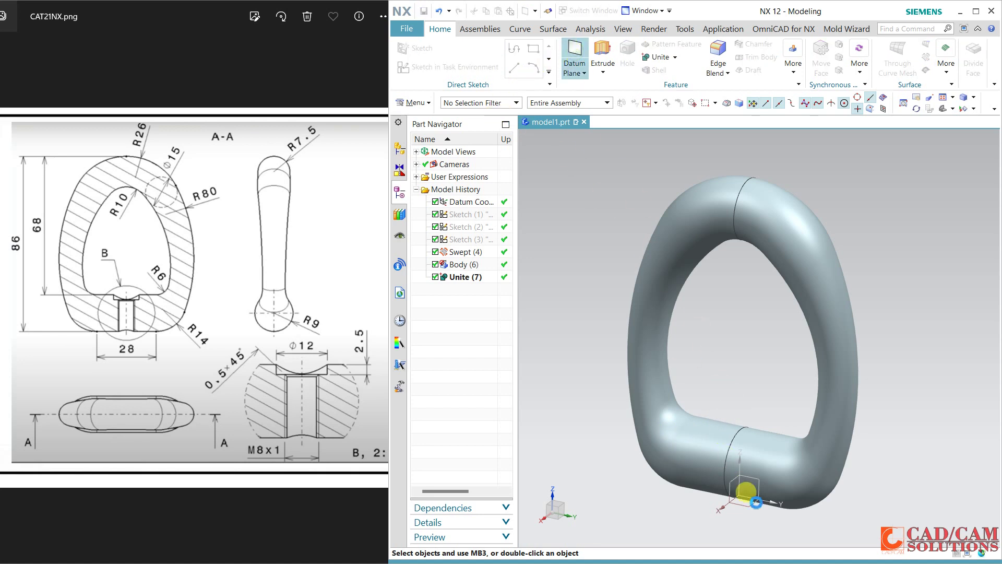
middle_drag(705, 504, 744, 505)
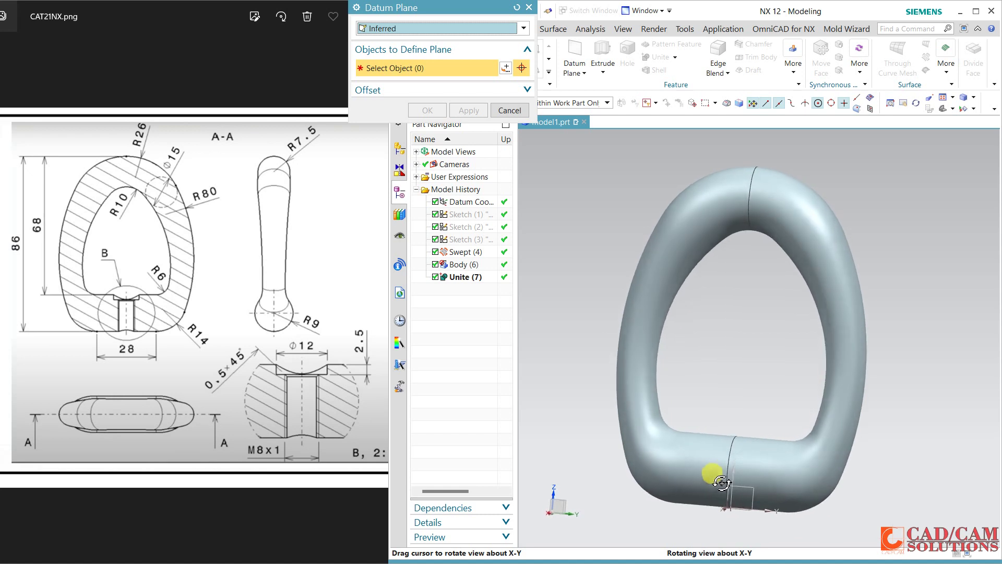
click(744, 506)
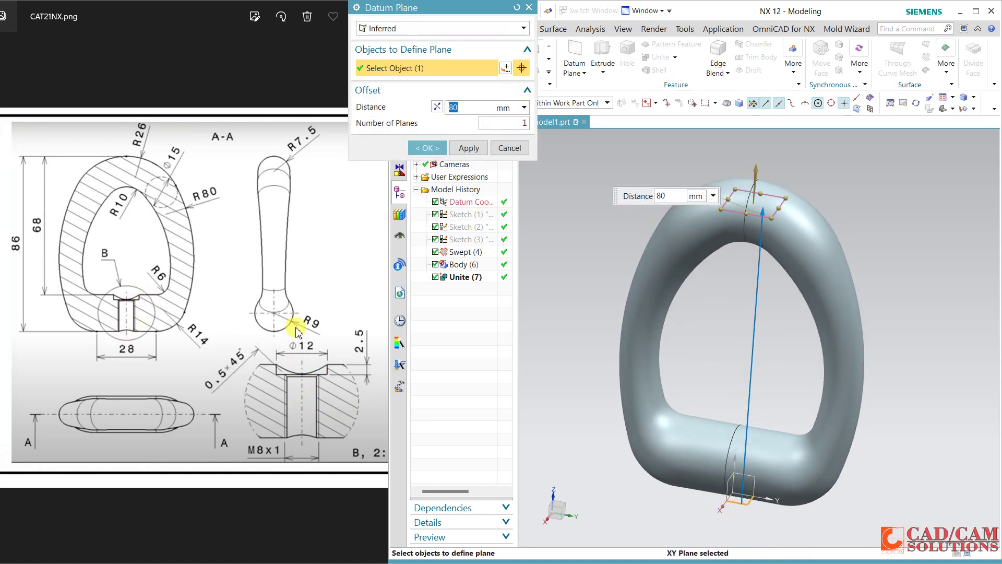
text(8)
key(Return)
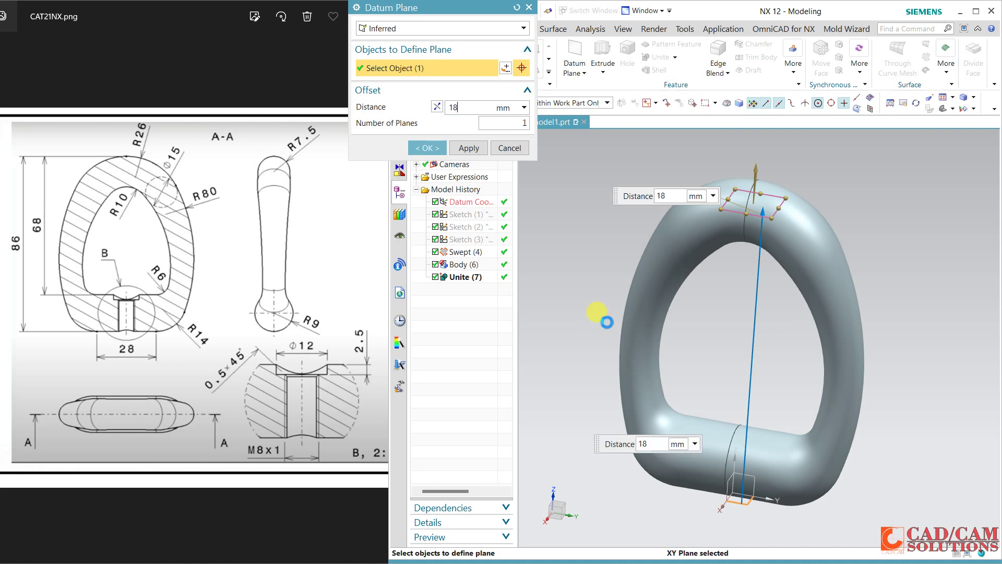
click(427, 148)
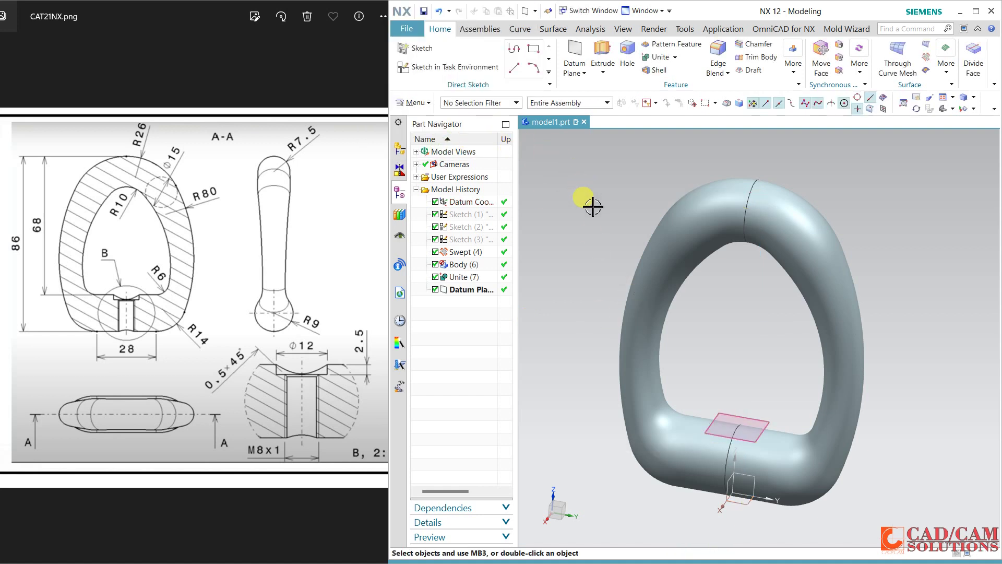
click(627, 49)
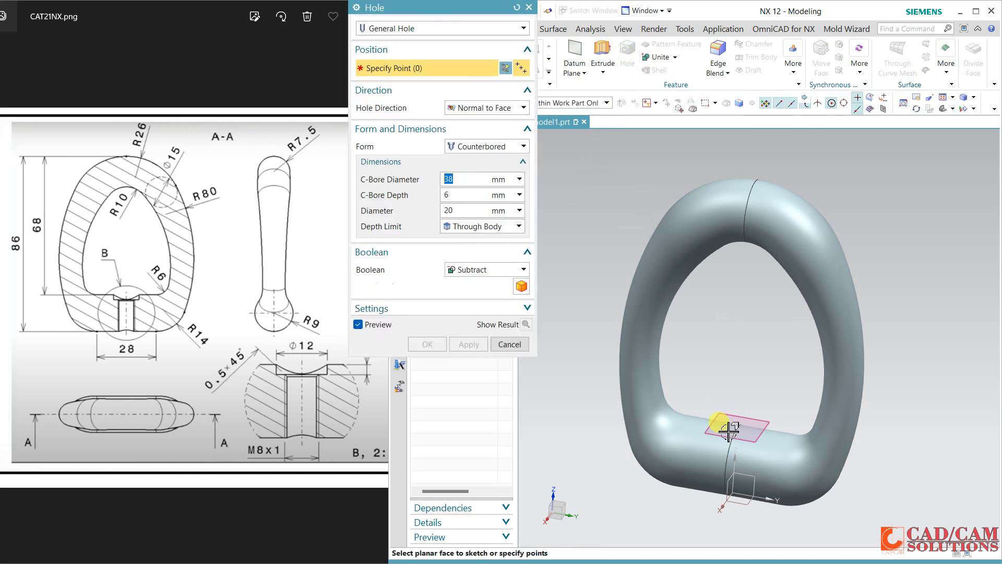
Sketch the hole's position point at the datum plane's origin
click(734, 422)
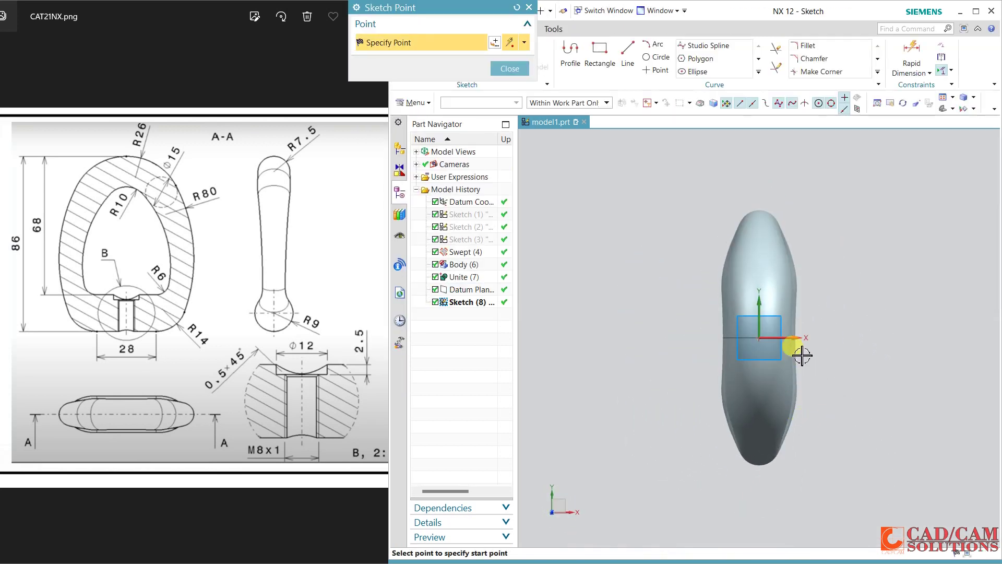
middle_drag(834, 397, 820, 400)
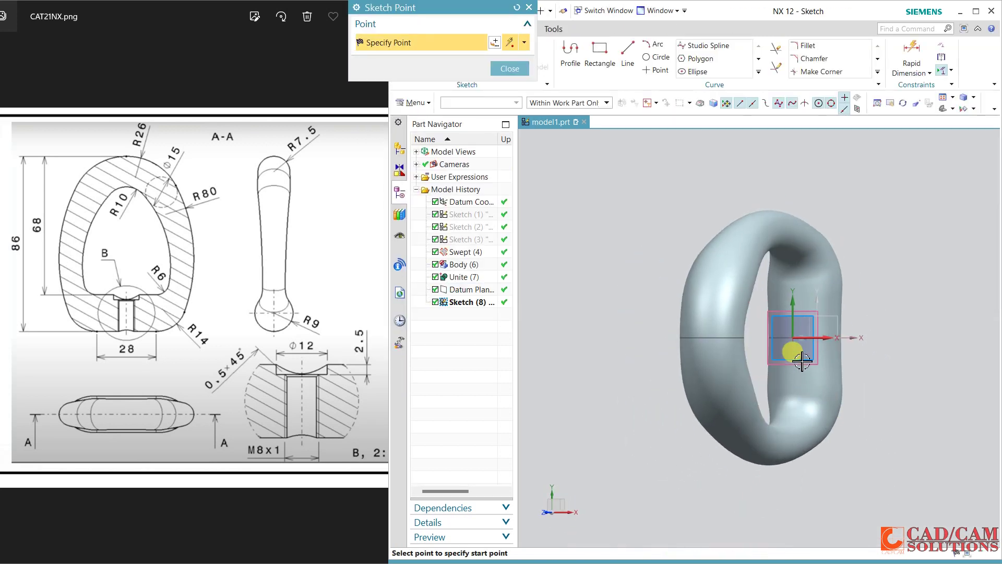
key(shift+F8)
click(790, 332)
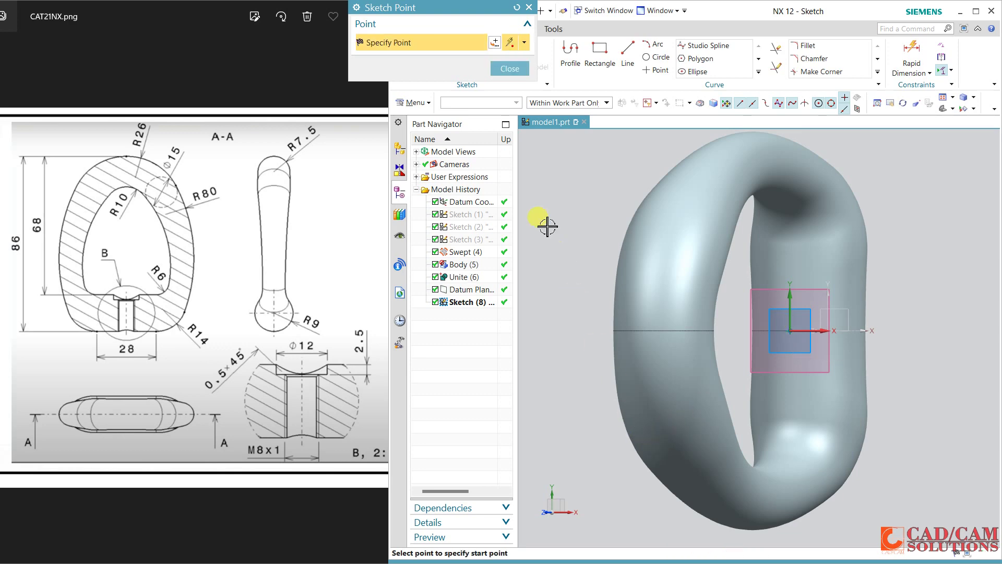
click(510, 69)
click(406, 56)
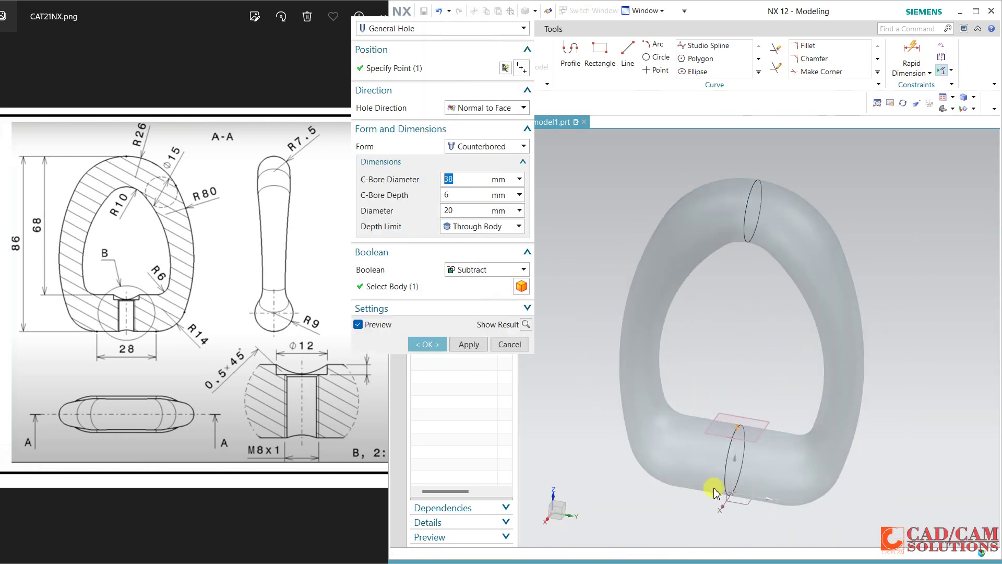
Try a counterbored Hole Series hole with M8 screw size
click(495, 151)
click(481, 167)
click(464, 29)
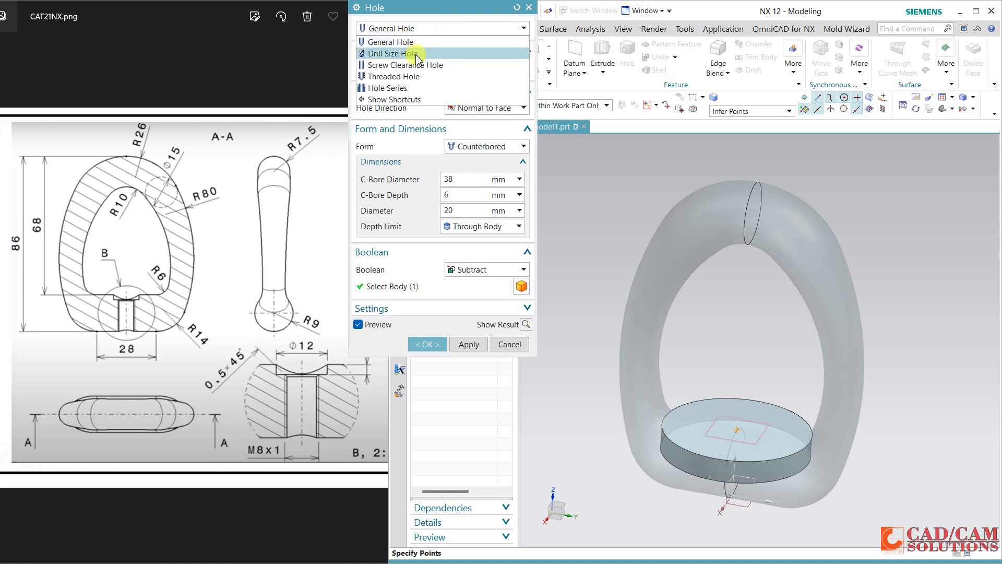
click(412, 87)
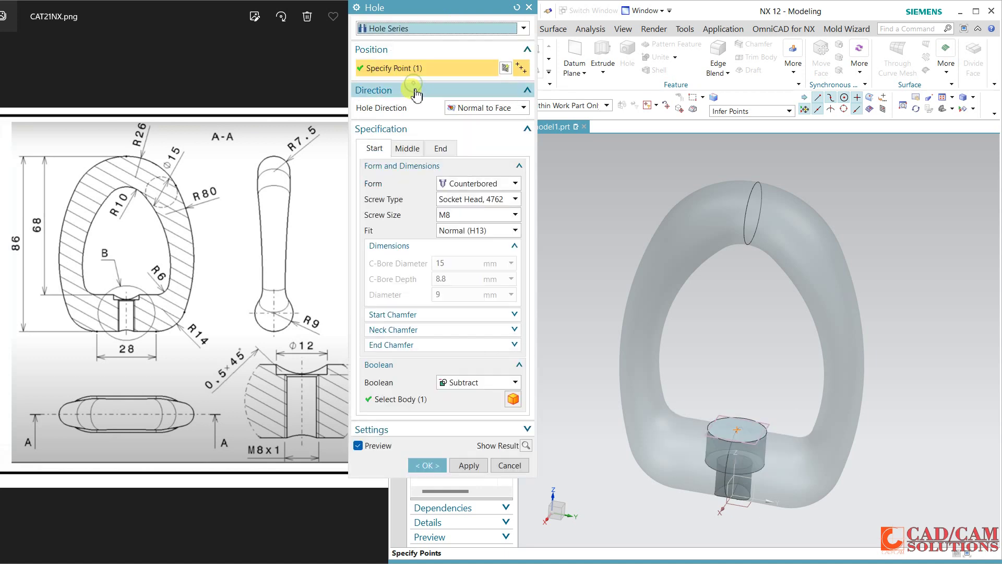
click(466, 215)
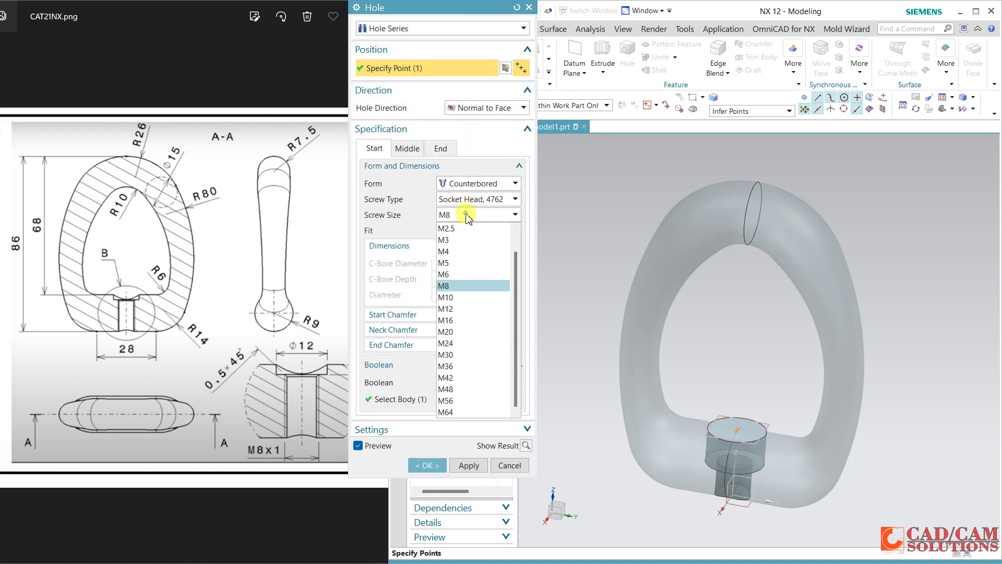
click(463, 286)
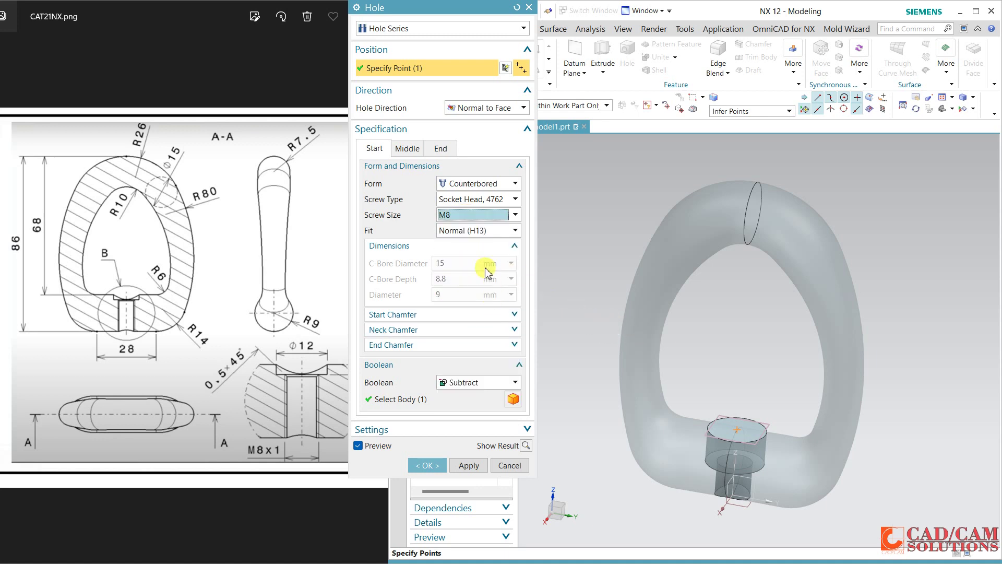
click(404, 150)
click(387, 149)
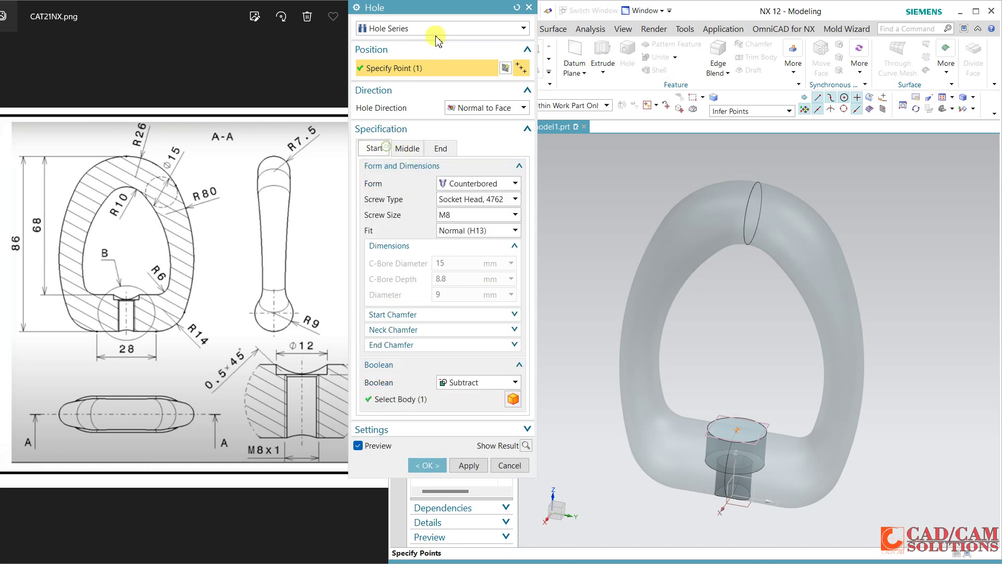
Switch to a Threaded Hole, M8 x 1.25, with depth limited by Value
click(436, 28)
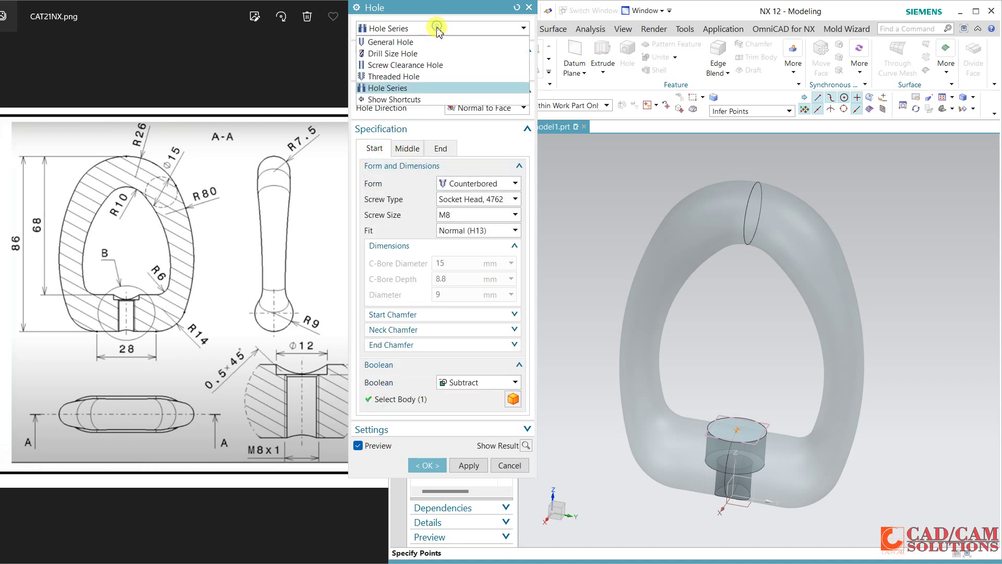
click(411, 77)
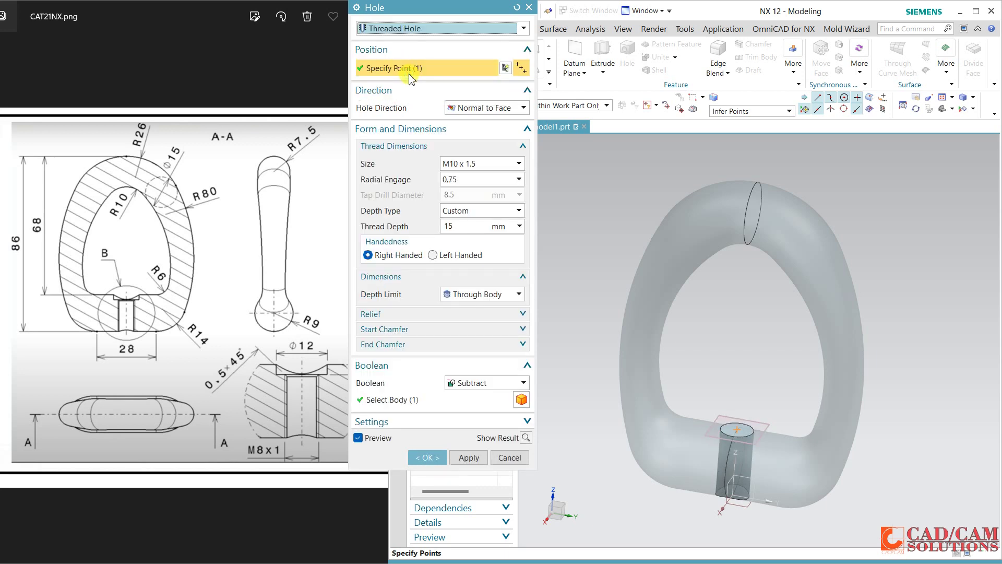
click(474, 165)
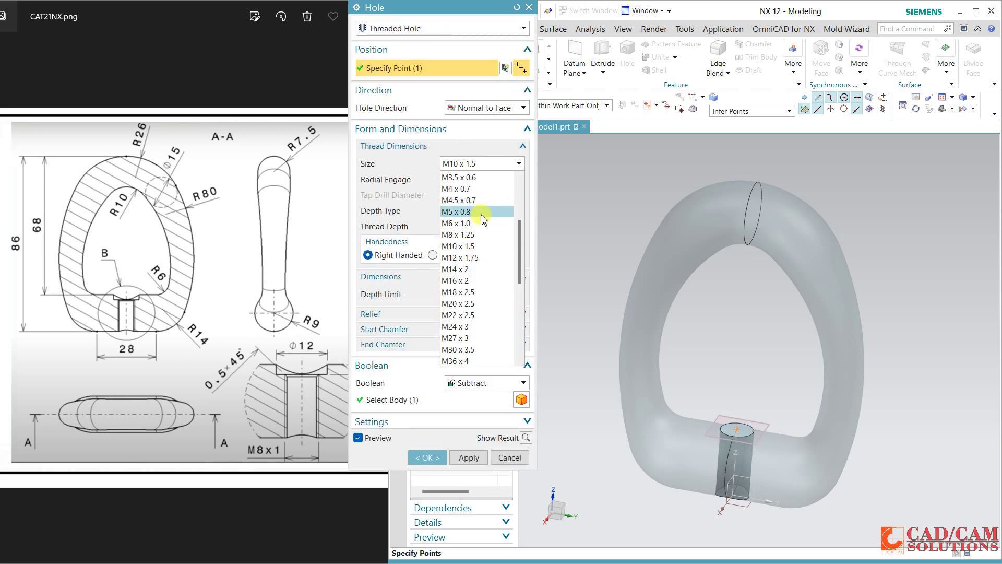
click(480, 235)
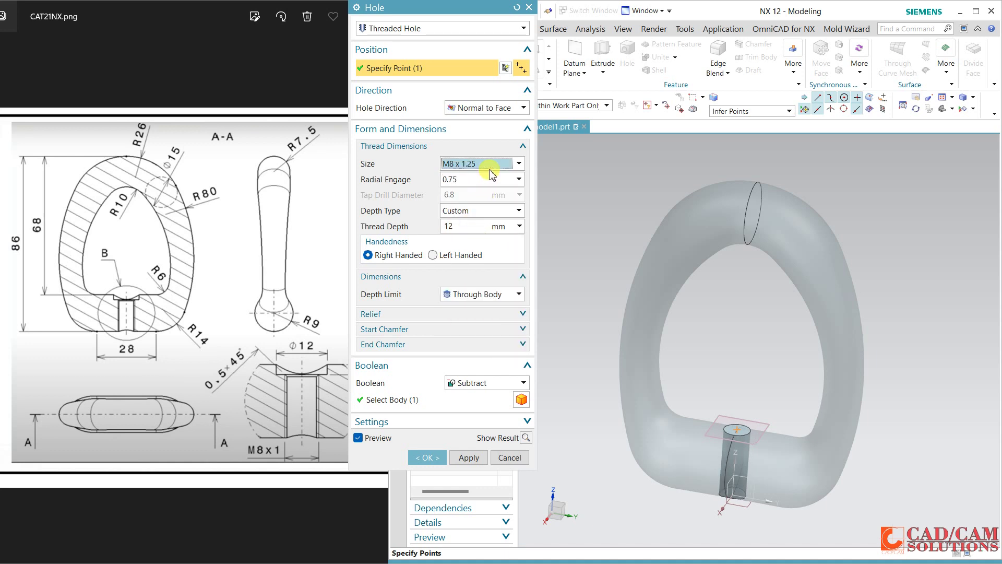
click(472, 297)
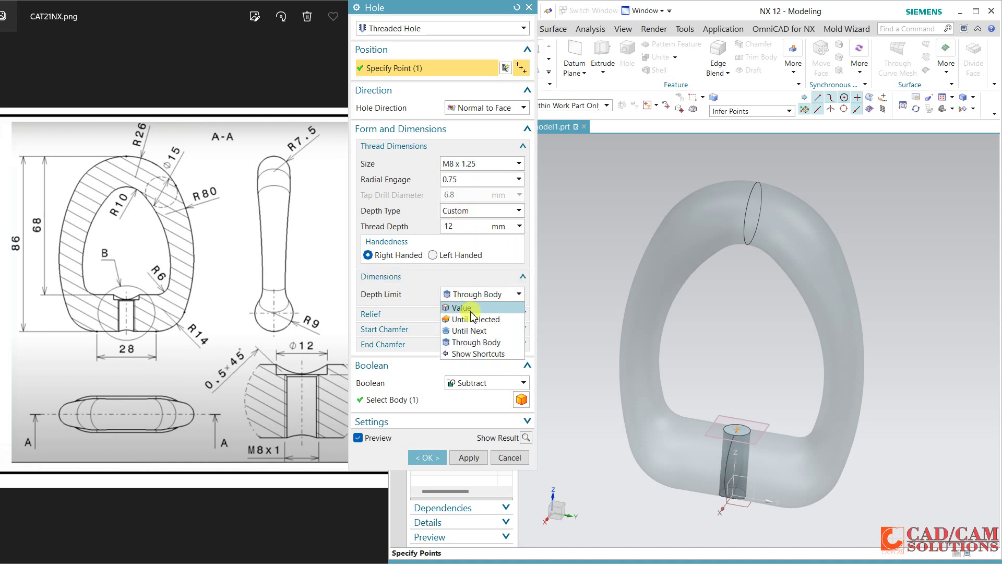
click(477, 309)
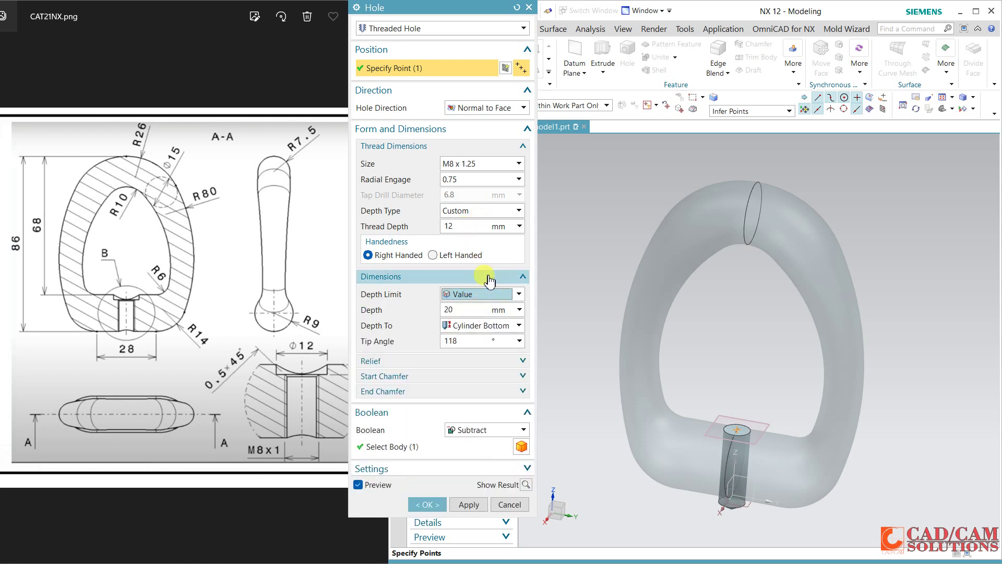
click(426, 29)
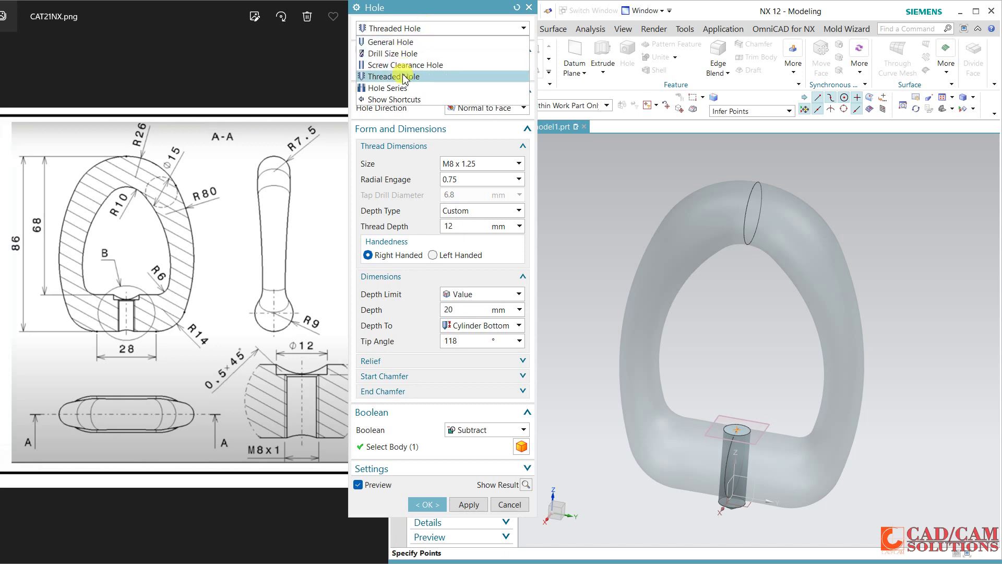
Set the hole to an M8 counterbored Screw Clearance Hole
click(405, 64)
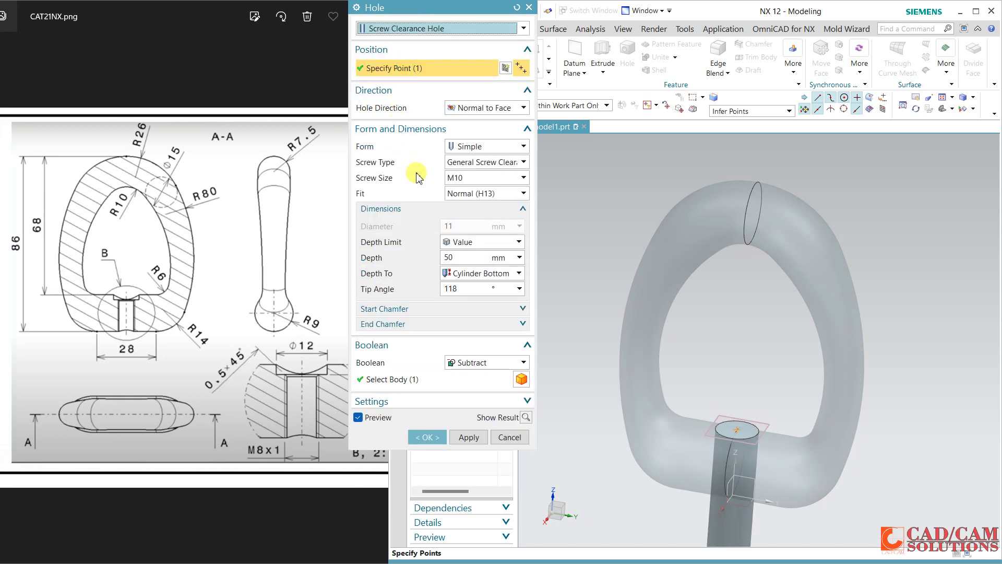
click(509, 178)
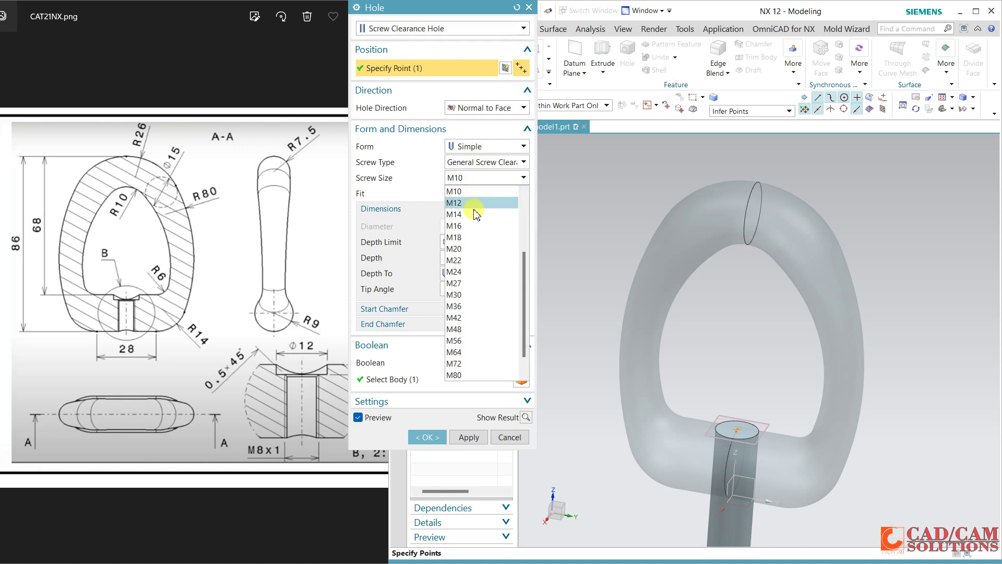
click(474, 214)
click(485, 147)
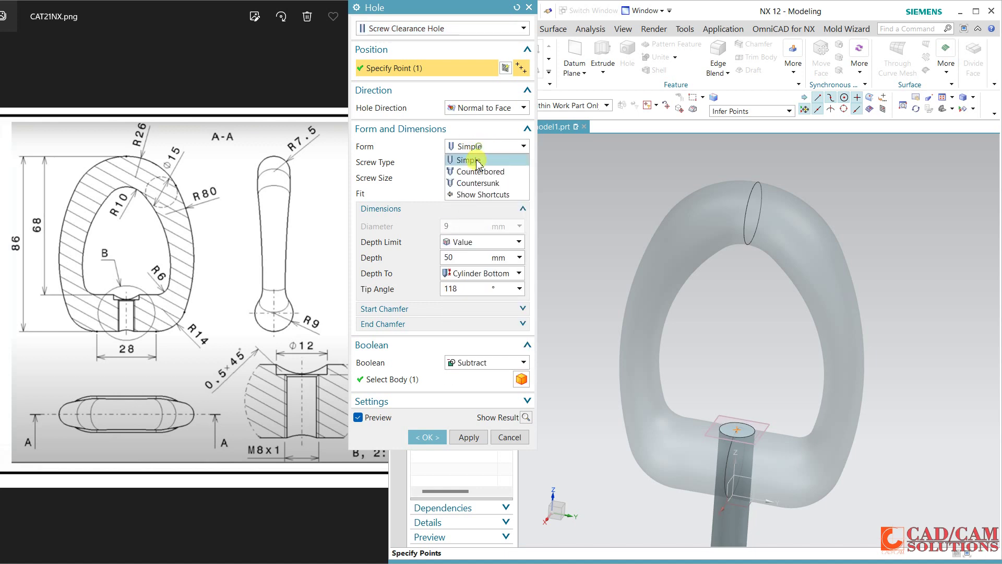
click(476, 167)
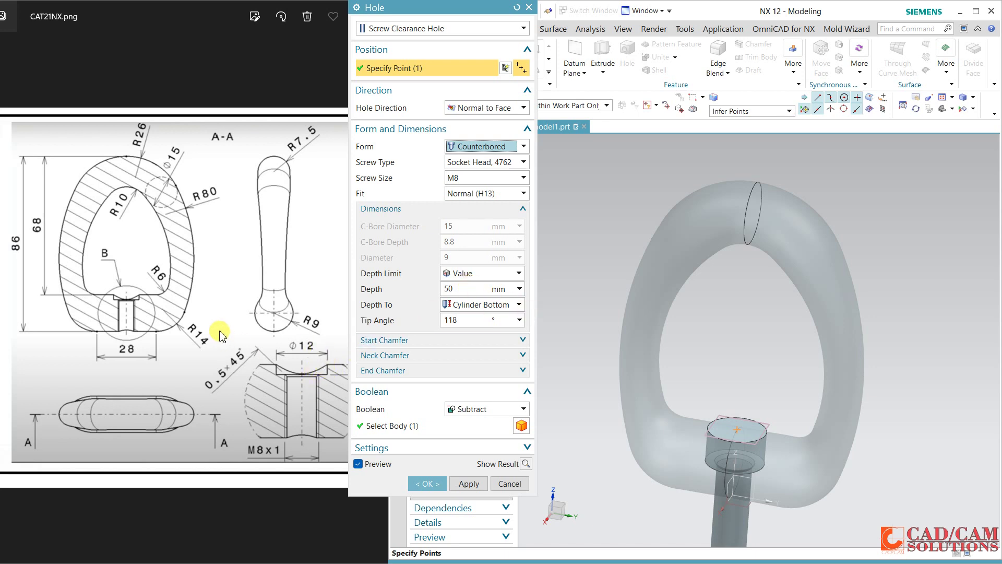
drag(428, 16, 489, 18)
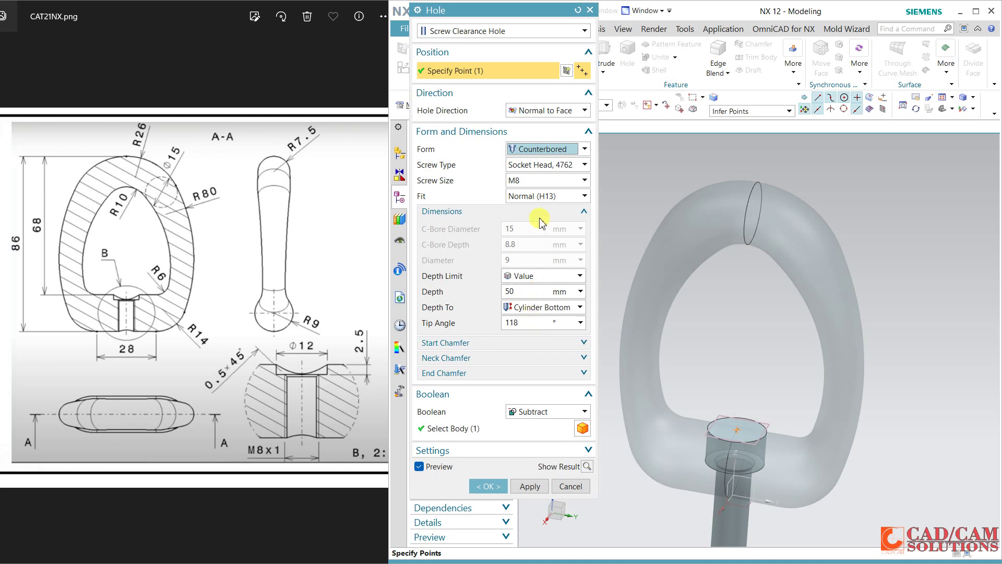
Switch the hole fit to Custom and cut a 12 mm counterbore, 2.5 mm deep
click(546, 197)
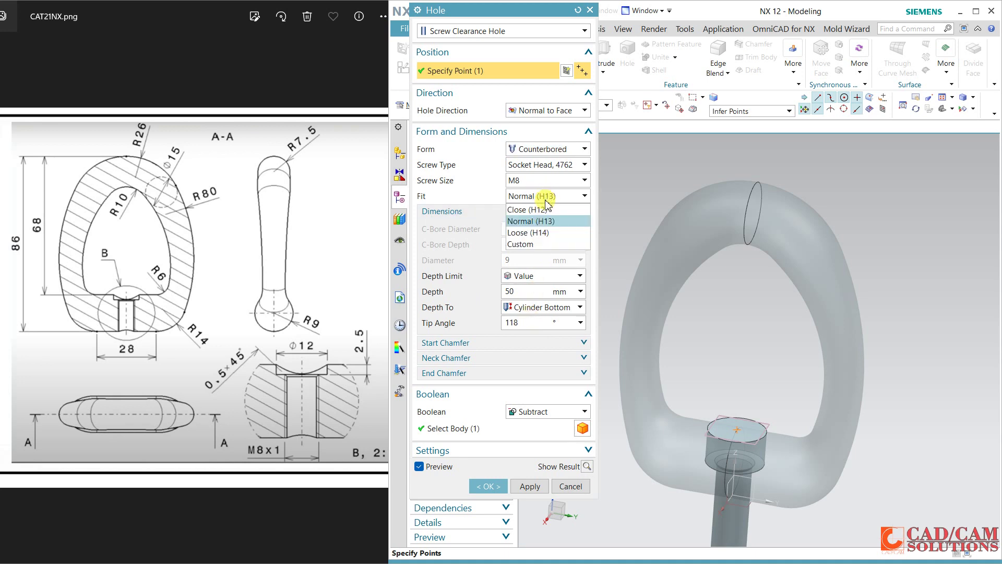
click(534, 244)
double_click(522, 233)
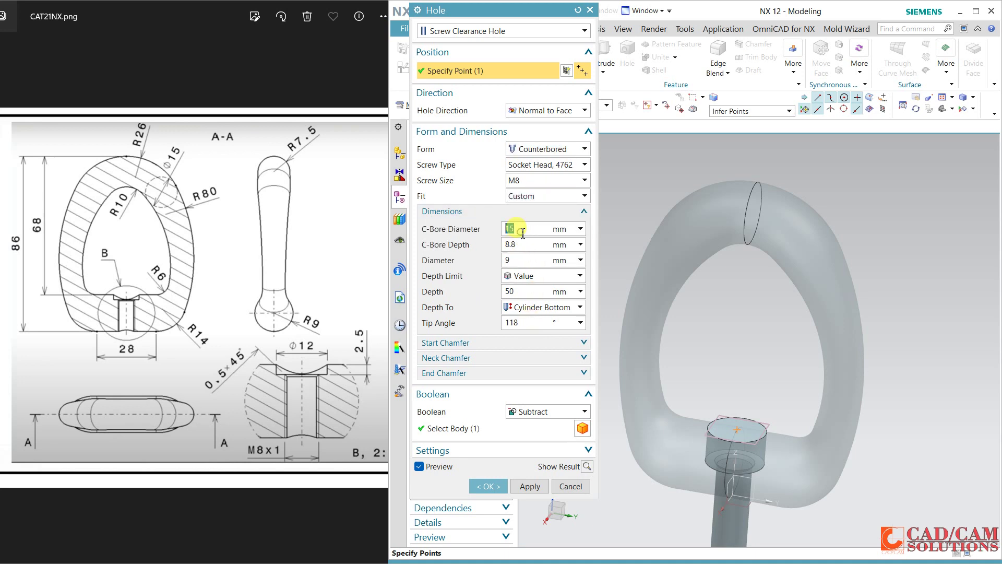
key(Return)
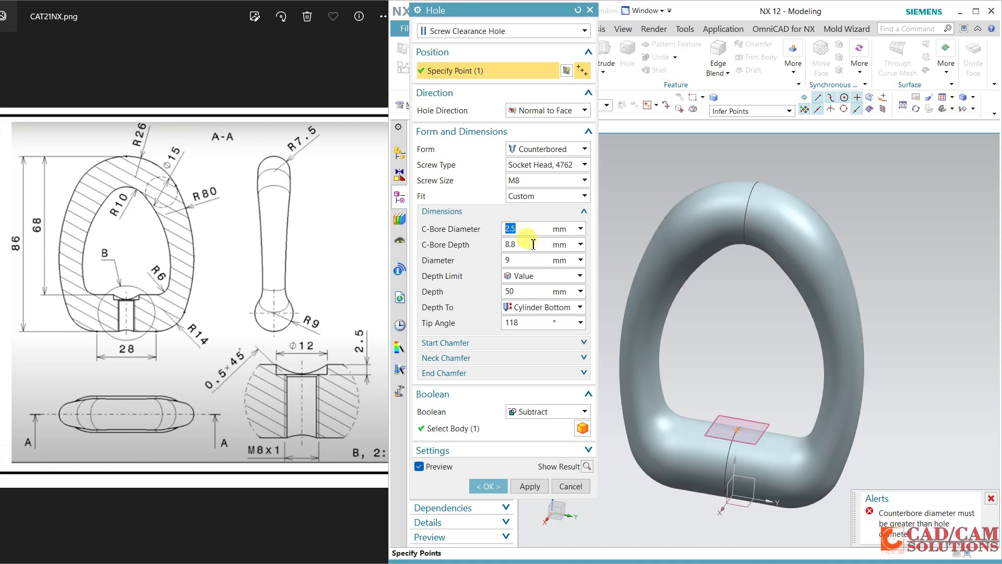
text(2)
key(Return)
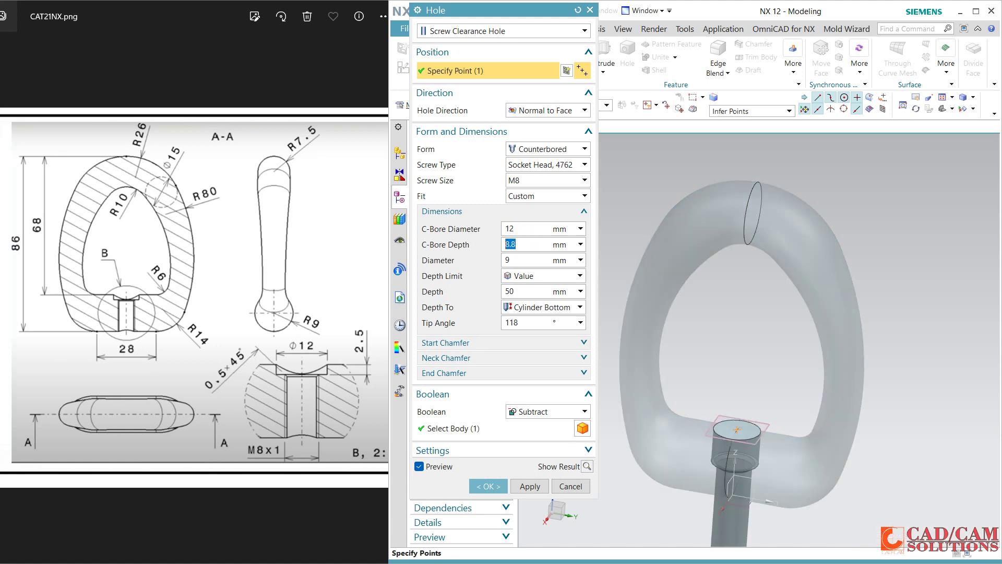
text(2.5)
key(Return)
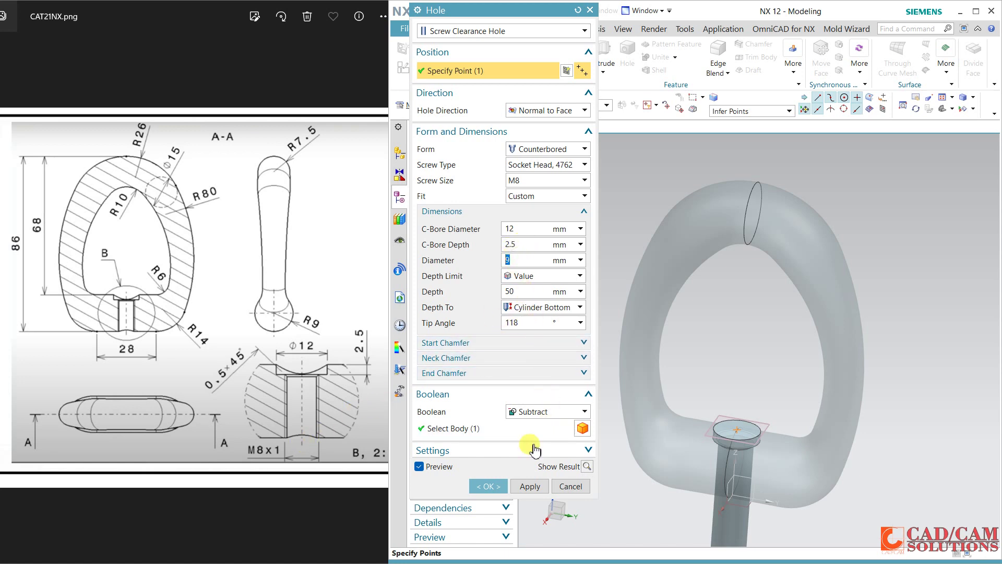
click(489, 487)
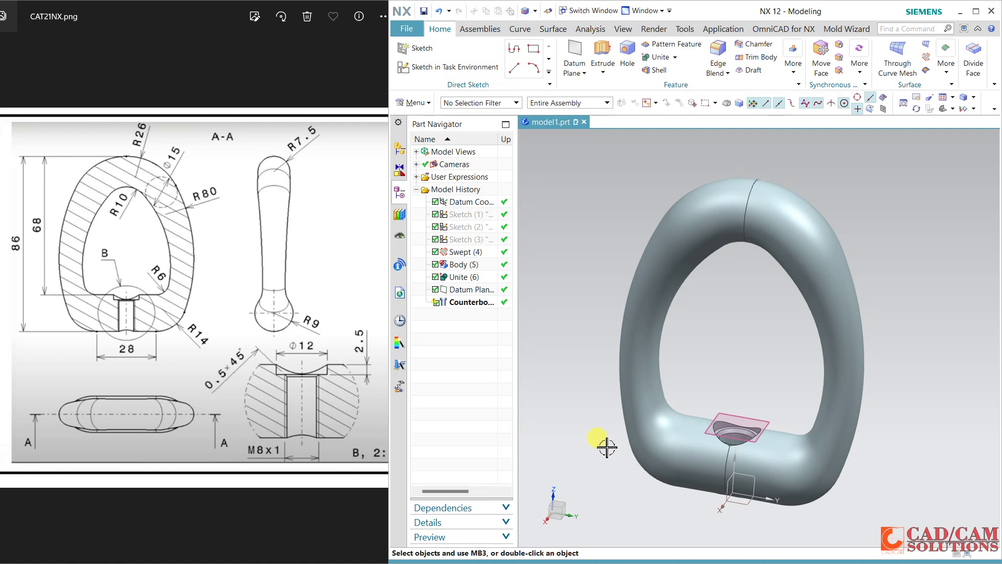
Section the ring to inspect the Ø12 × 2.5 counterbore profile, then cancel the section
mouse_move(607, 448)
middle_down()
mouse_move(601, 354)
mouse_move(601, 400)
middle_up()
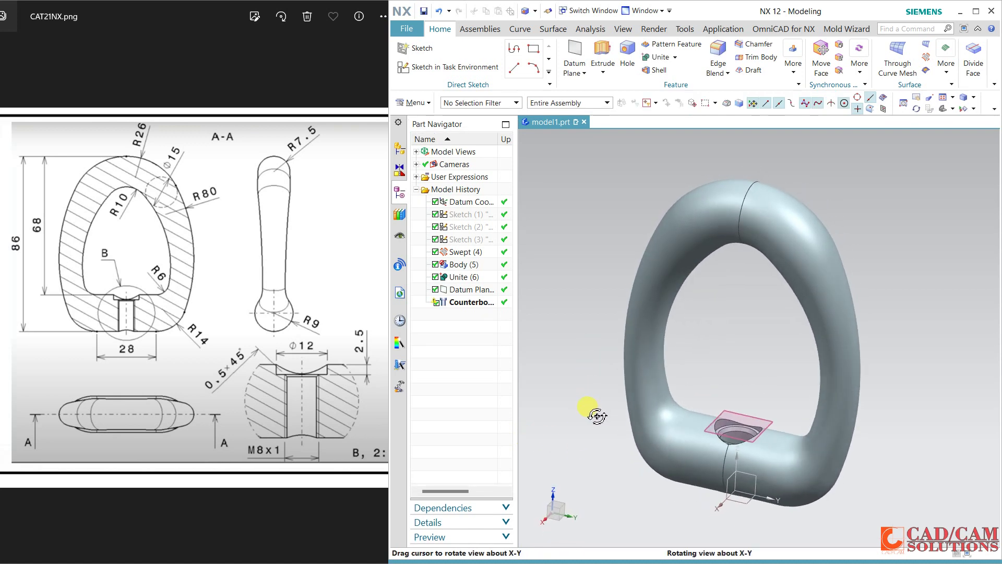
click(623, 29)
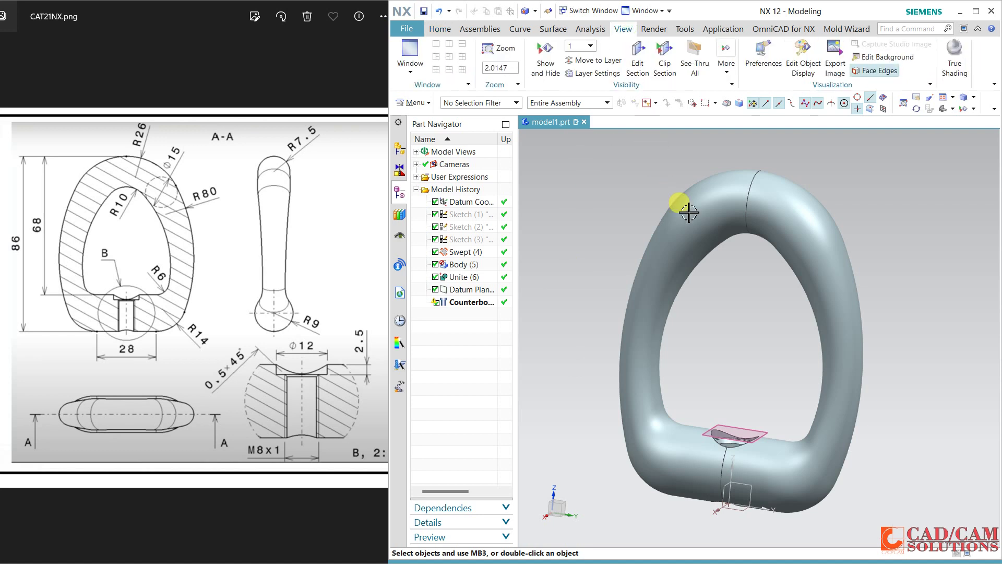
click(637, 62)
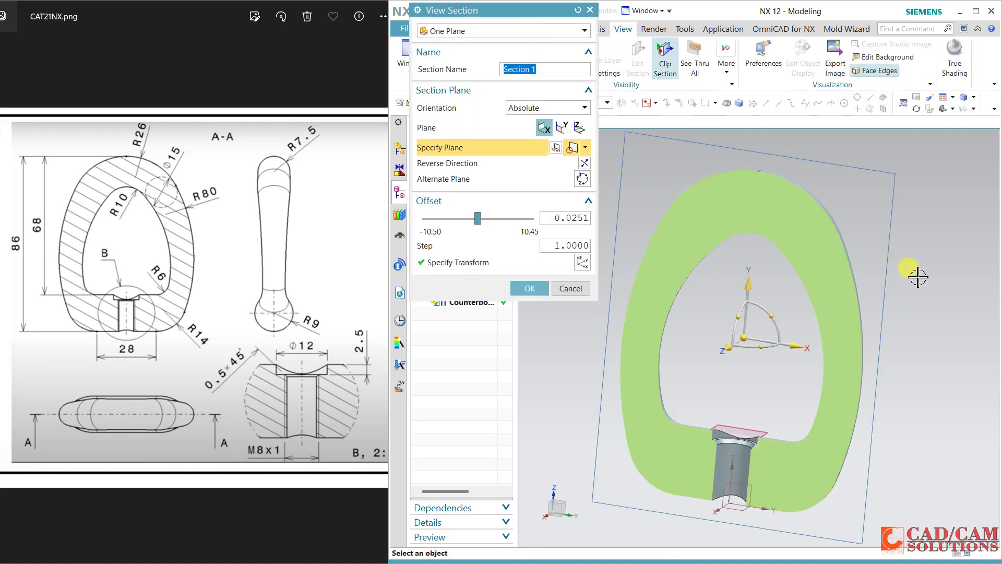
middle_drag(873, 274, 872, 279)
scroll(755, 522, up, 2)
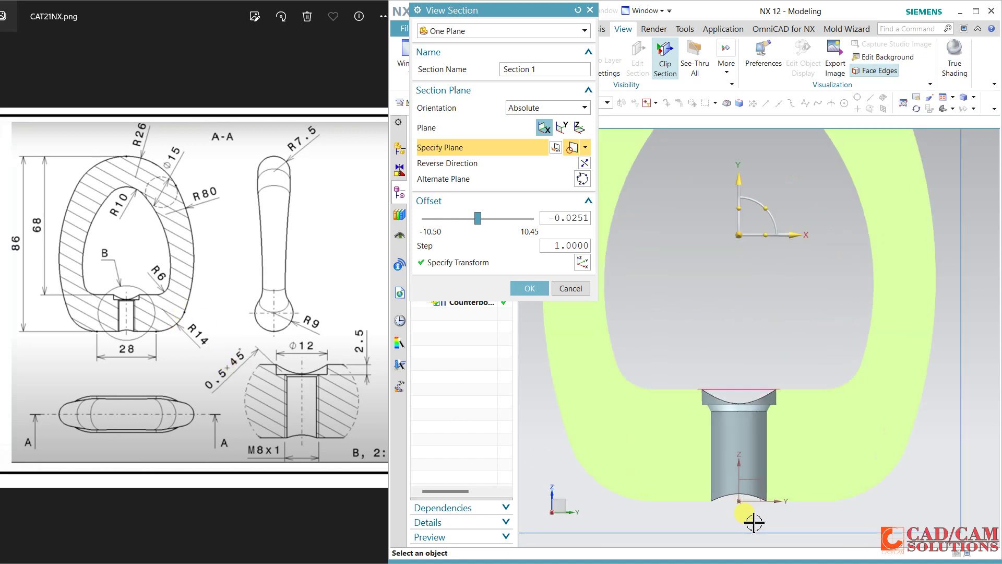
scroll(771, 510, up, 1)
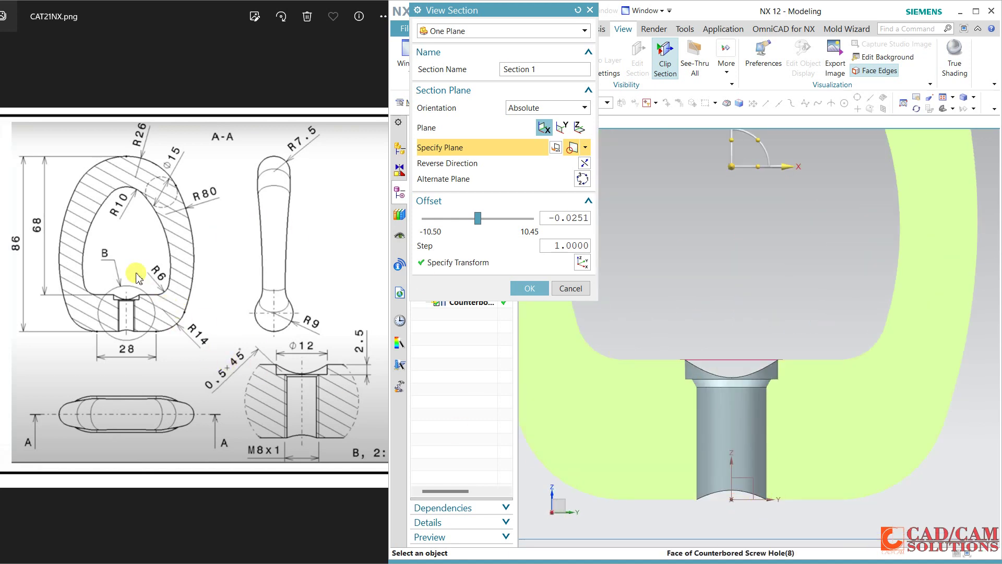
scroll(767, 439, down, 2)
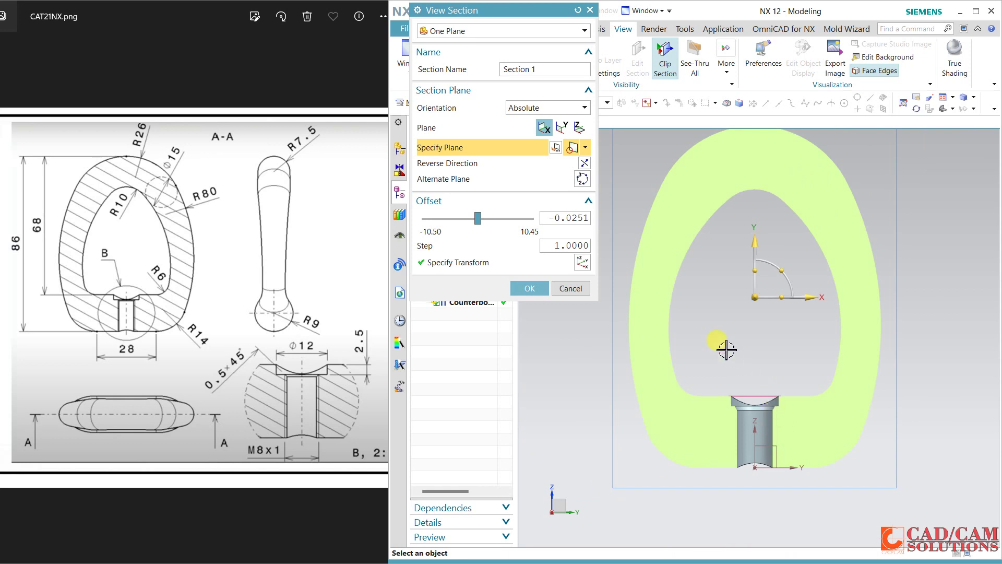
click(574, 288)
middle_drag(767, 358, 752, 393)
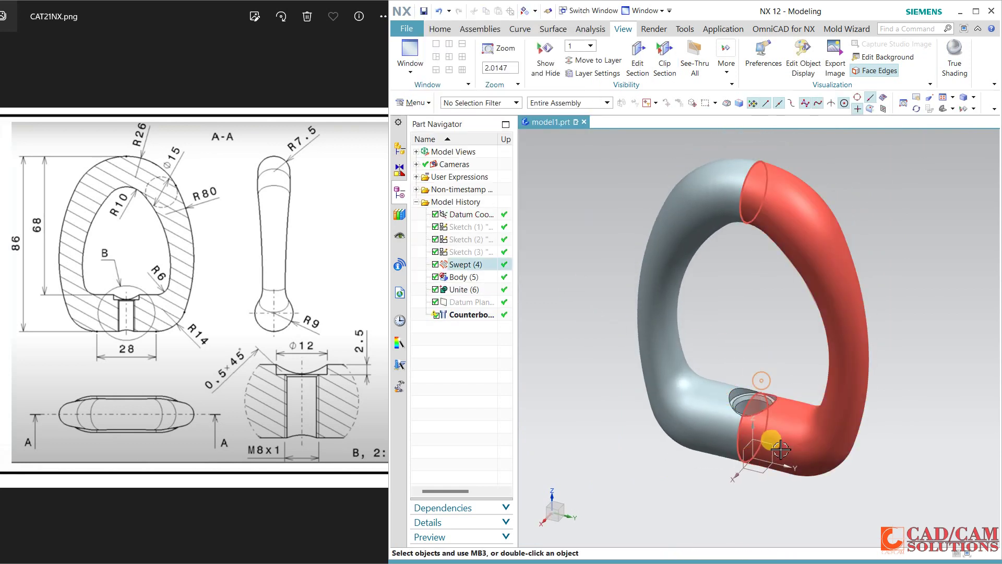
Maximise the NX window and display the ring in True Shading on its floor
click(780, 484)
click(859, 192)
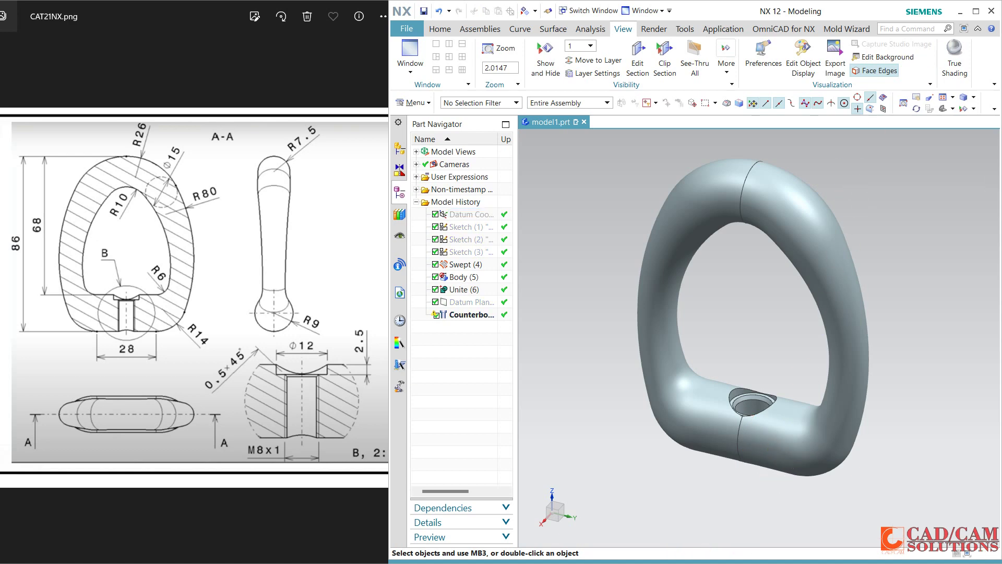
click(976, 11)
click(569, 57)
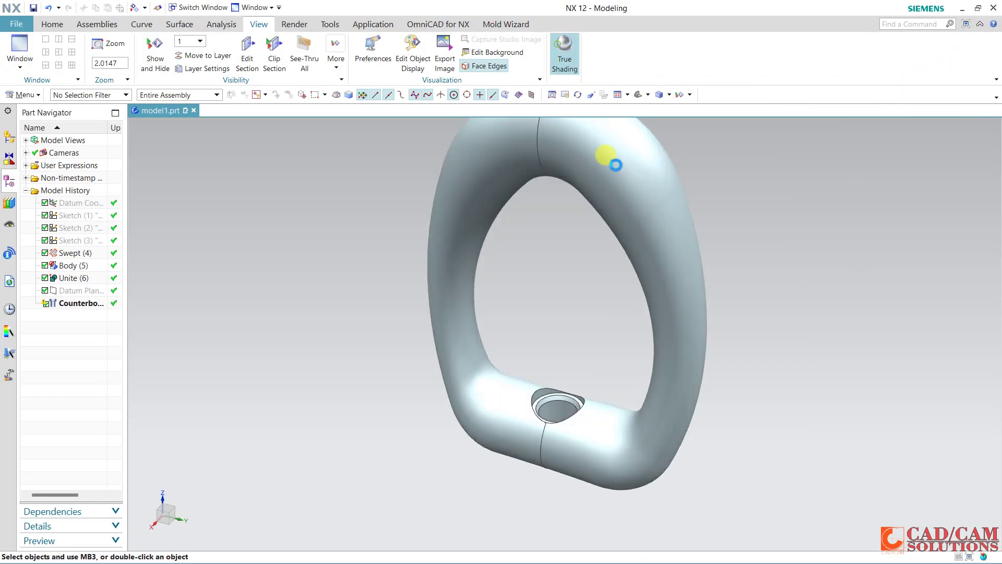
mouse_move(559, 286)
shift+middle_down()
mouse_move(525, 378)
mouse_move(515, 267)
shift+middle_up()
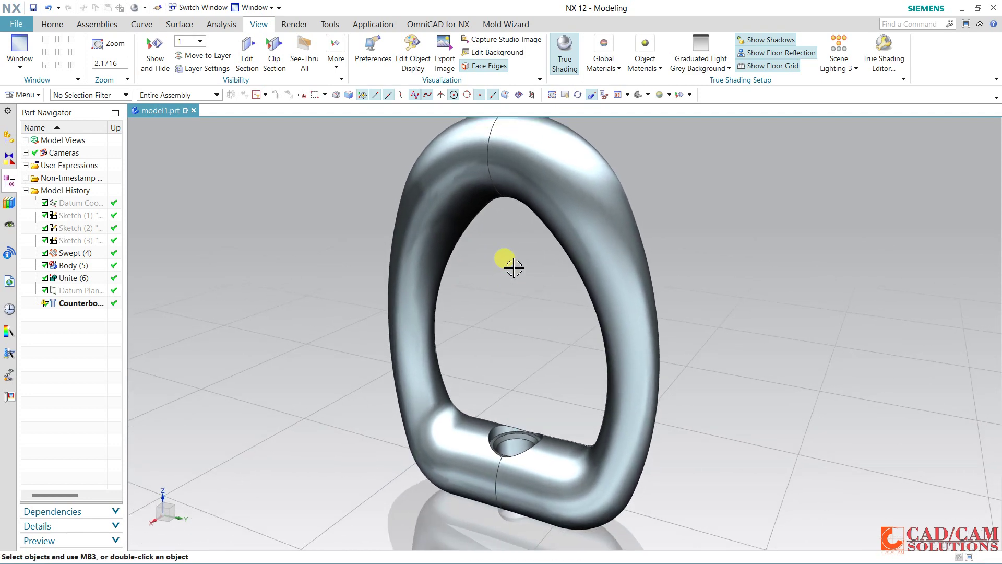
Give the ring a matte grey global material and select its swept body
click(604, 57)
click(672, 87)
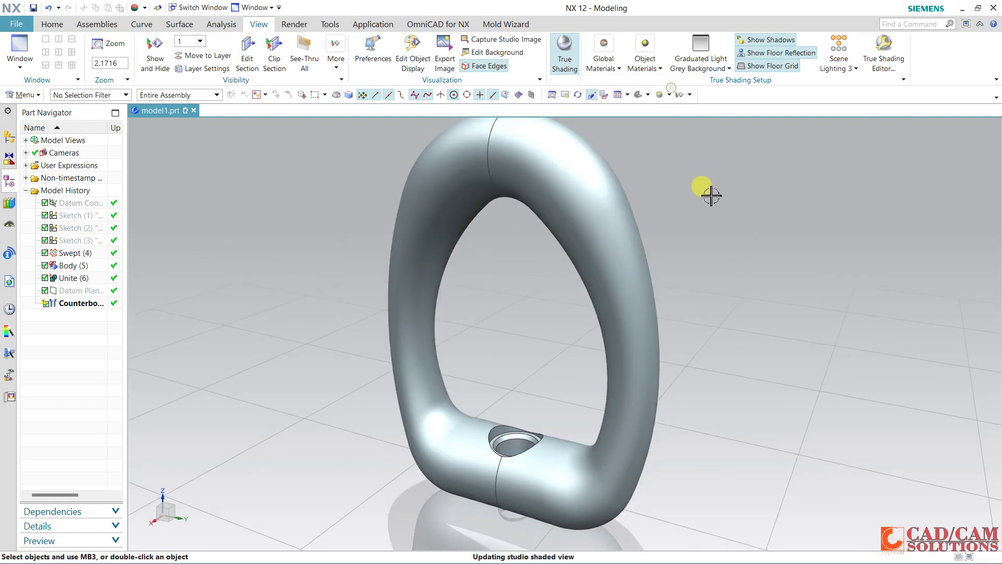
click(619, 230)
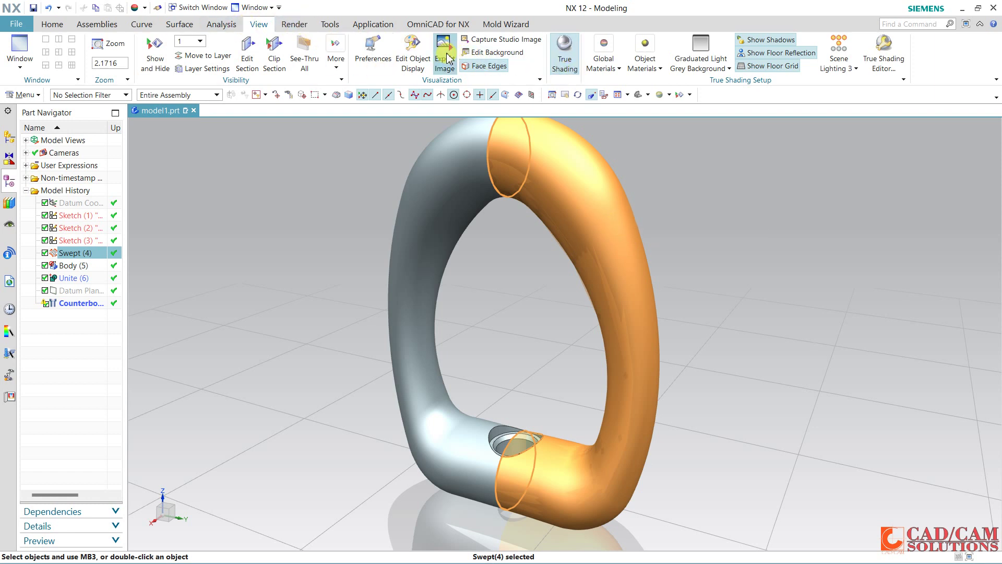
Recolour the ring body Deep Turquoise through Edit Object Display
click(415, 52)
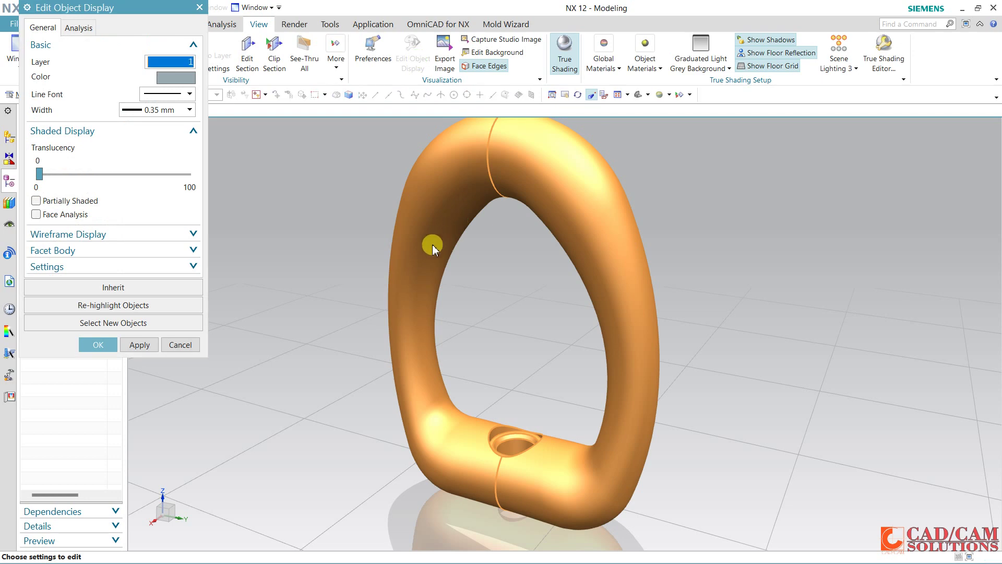
click(175, 77)
click(130, 244)
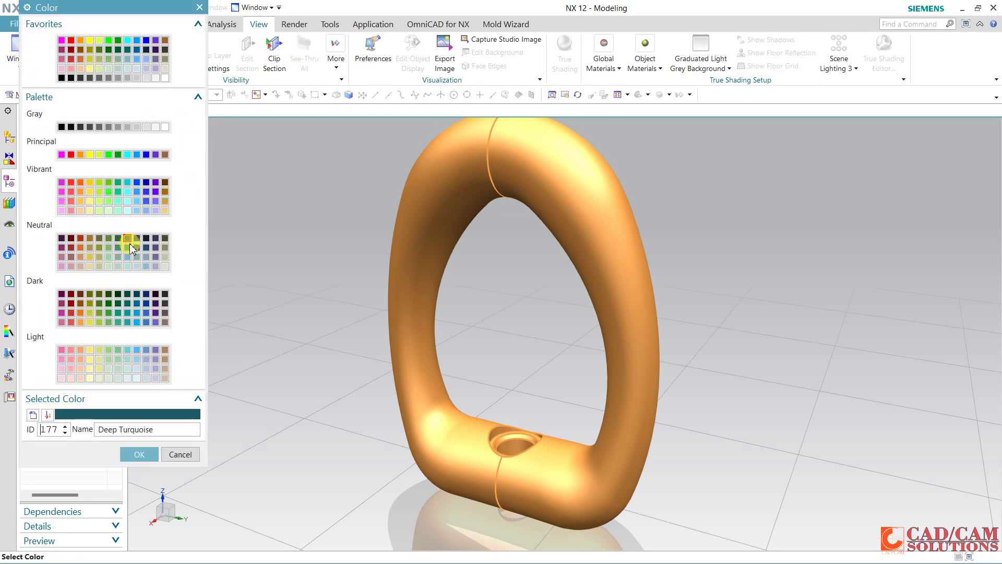
click(139, 455)
click(139, 345)
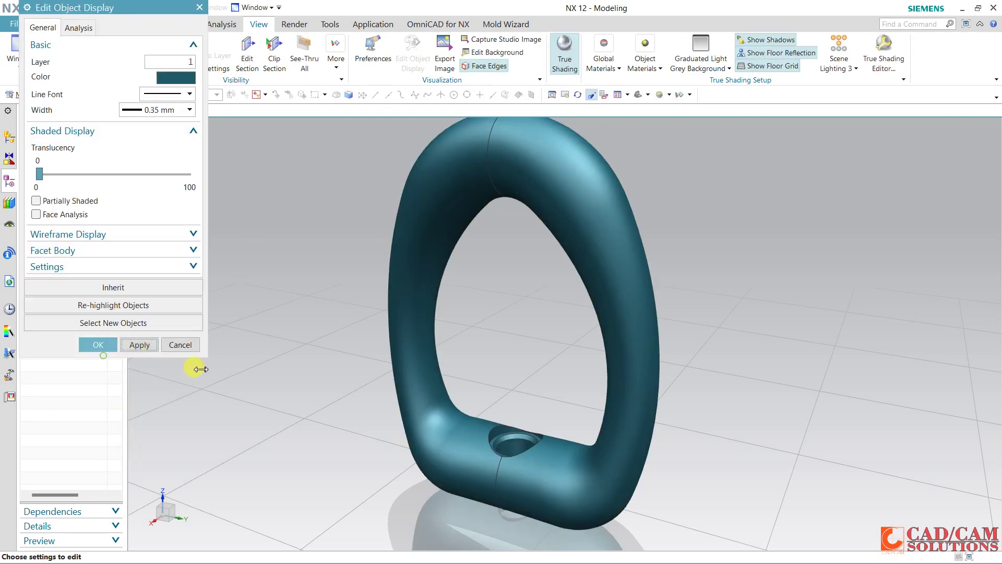
click(98, 345)
Orbit the turquoise ring and toggle True Shading off and back on
middle_drag(351, 374, 425, 369)
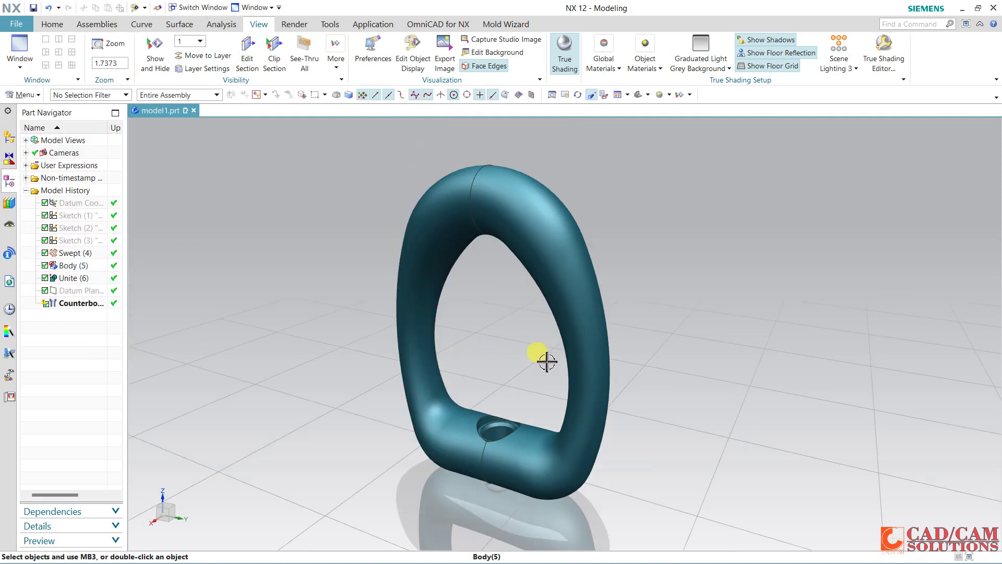
right_click(657, 361)
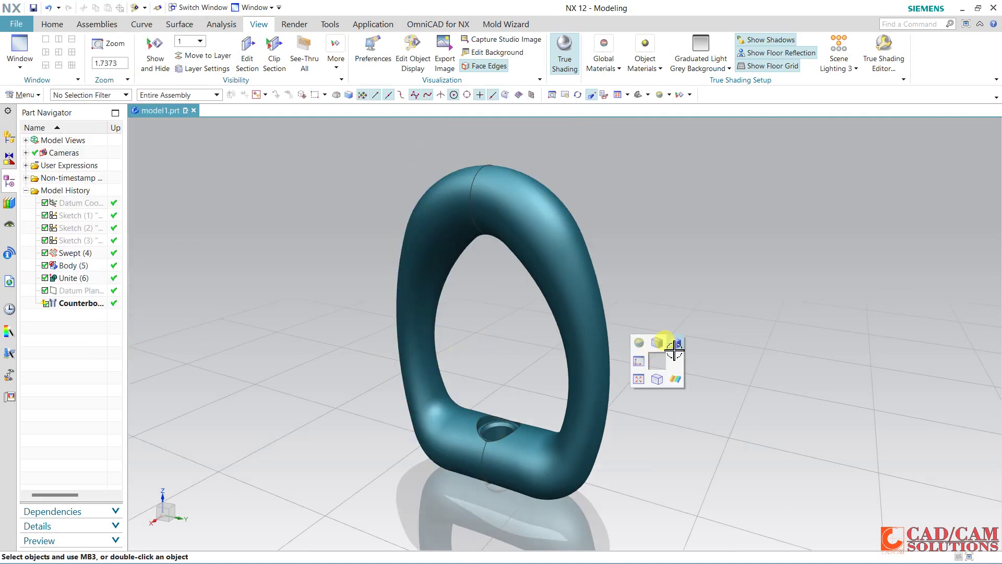
click(675, 348)
right_click(679, 350)
click(667, 342)
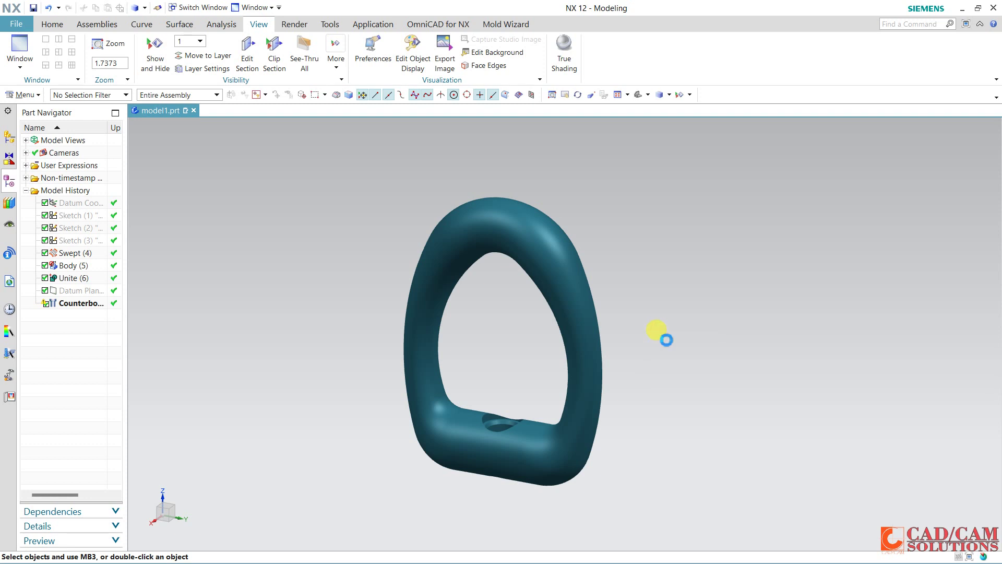